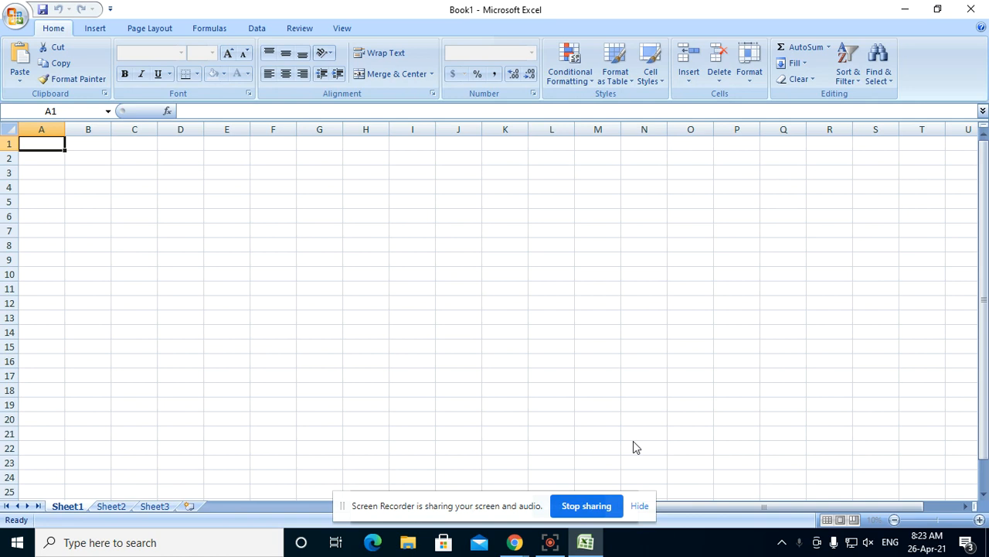
click(550, 541)
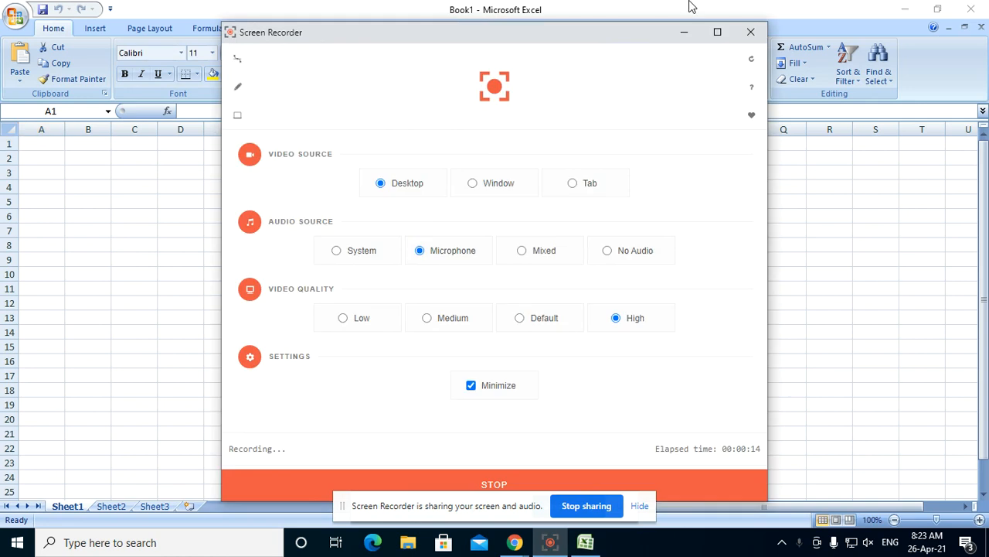
click(684, 33)
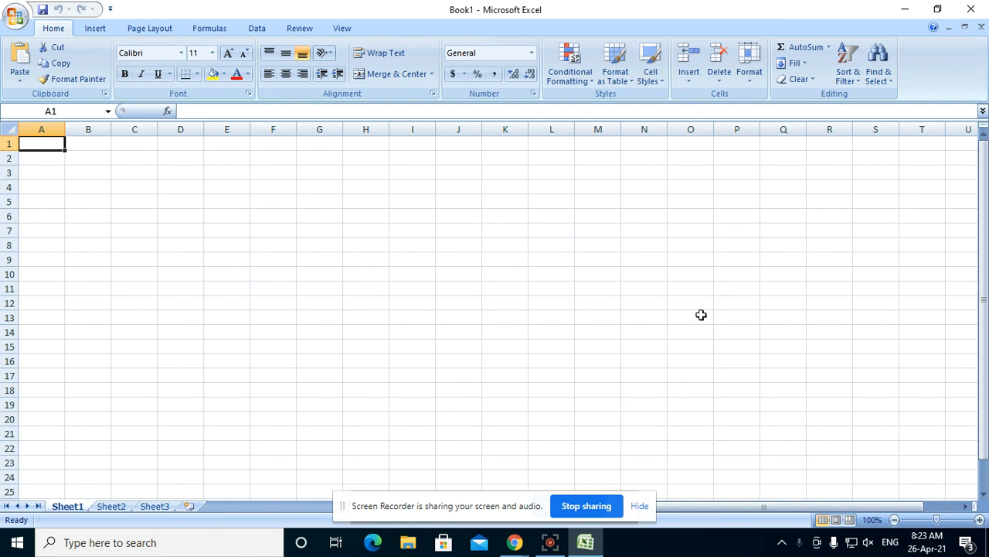
key(Return)
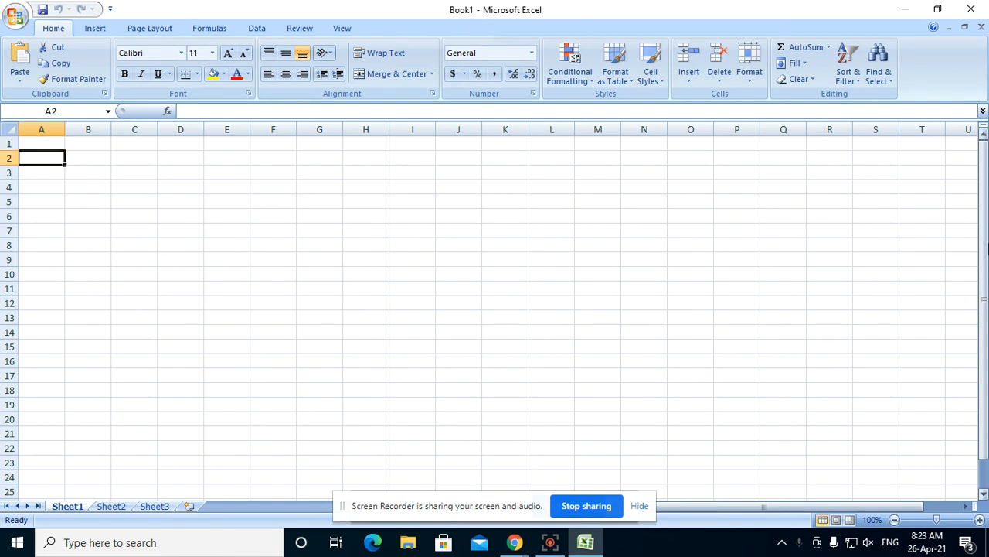
Merge and center cells F1:L4 and enter the heading SALARY in the merged cell.
click(289, 270)
drag(278, 144, 546, 183)
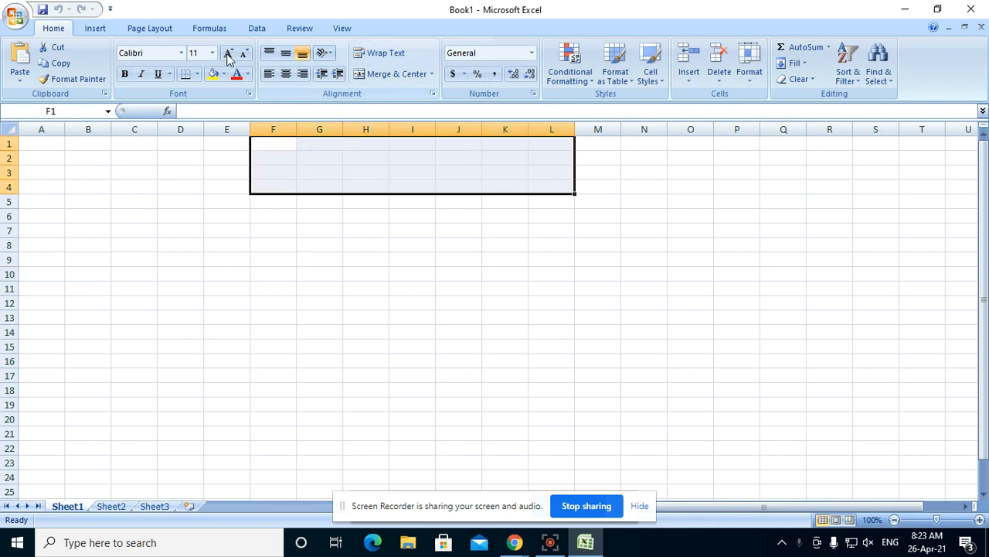
click(385, 74)
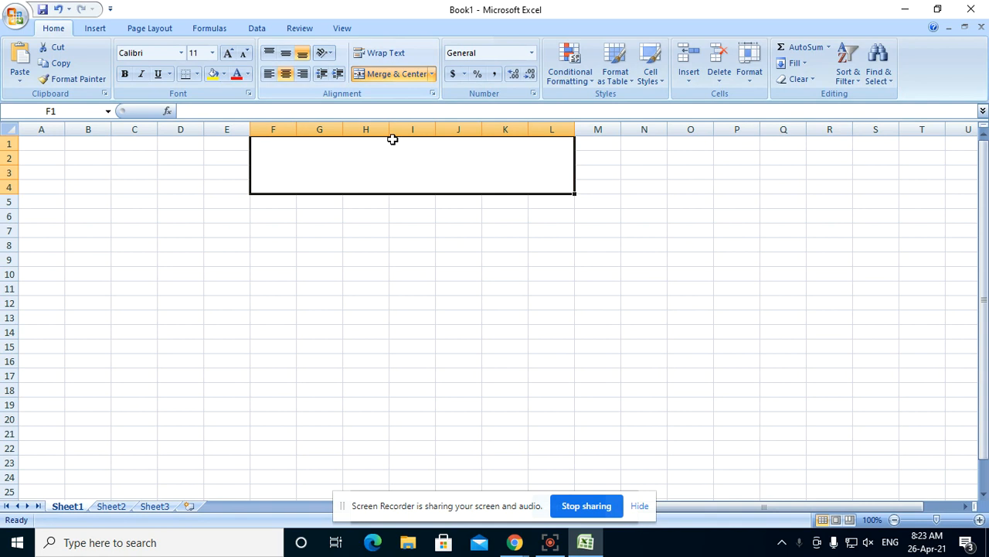
double_click(389, 168)
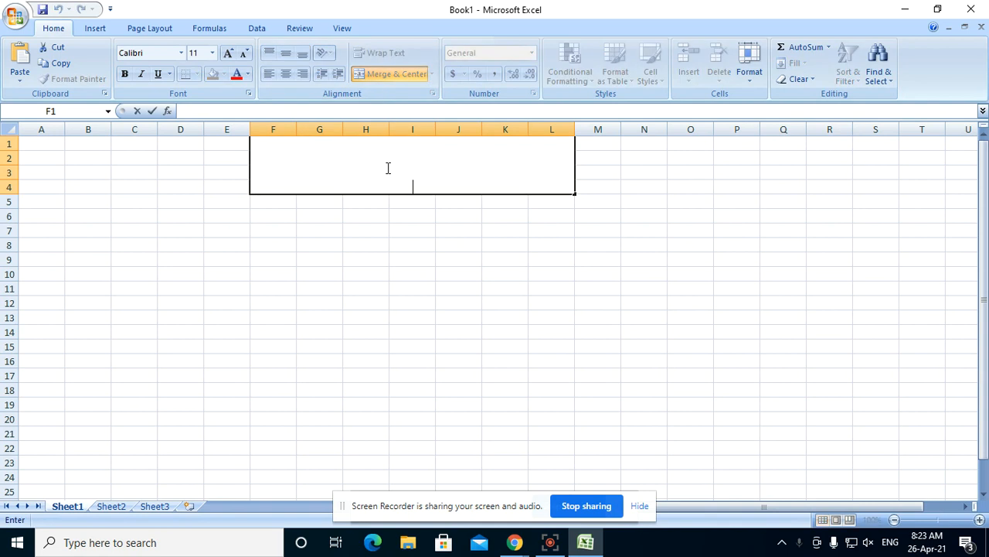
text(SALARY)
key(Return)
click(386, 197)
Make the SALARY heading in the merged cell bold and increase its font size to 36.
click(390, 170)
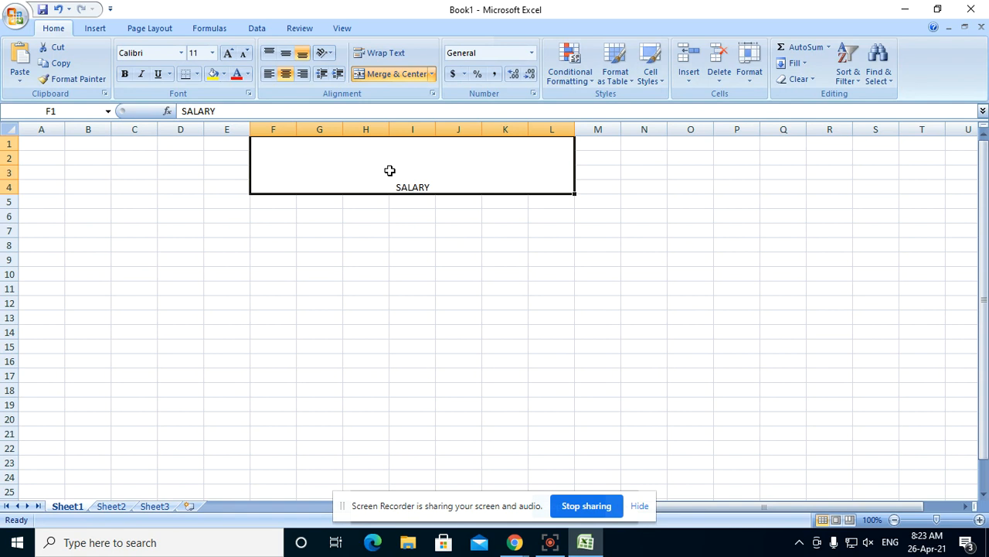
click(230, 52)
click(230, 52)
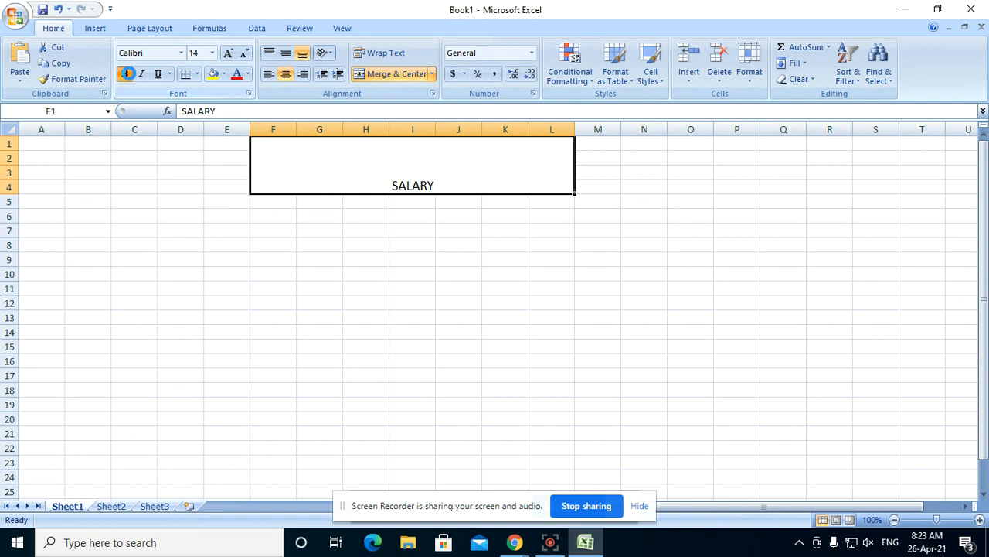
click(127, 74)
click(228, 54)
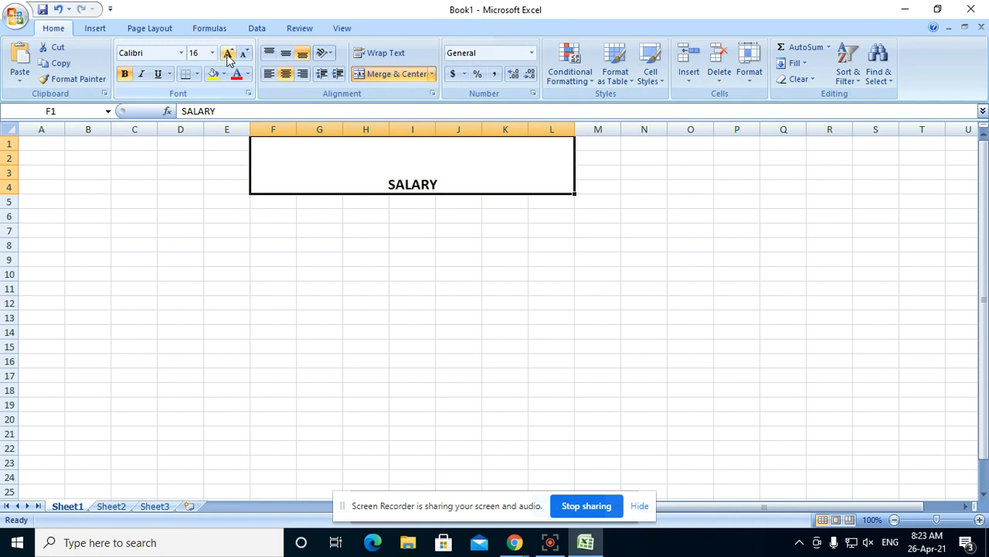
click(229, 54)
click(229, 54)
click(228, 54)
click(229, 54)
click(228, 54)
click(229, 54)
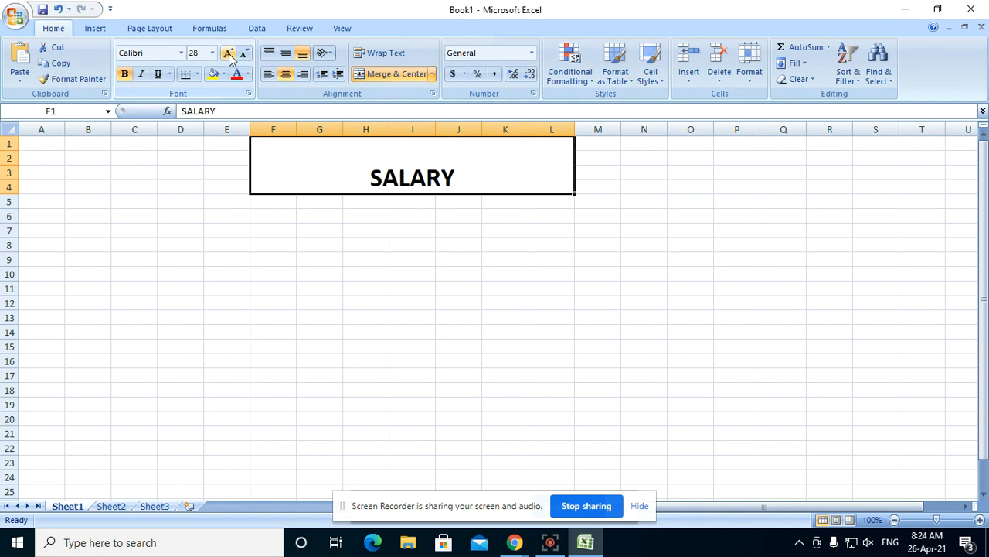
click(229, 54)
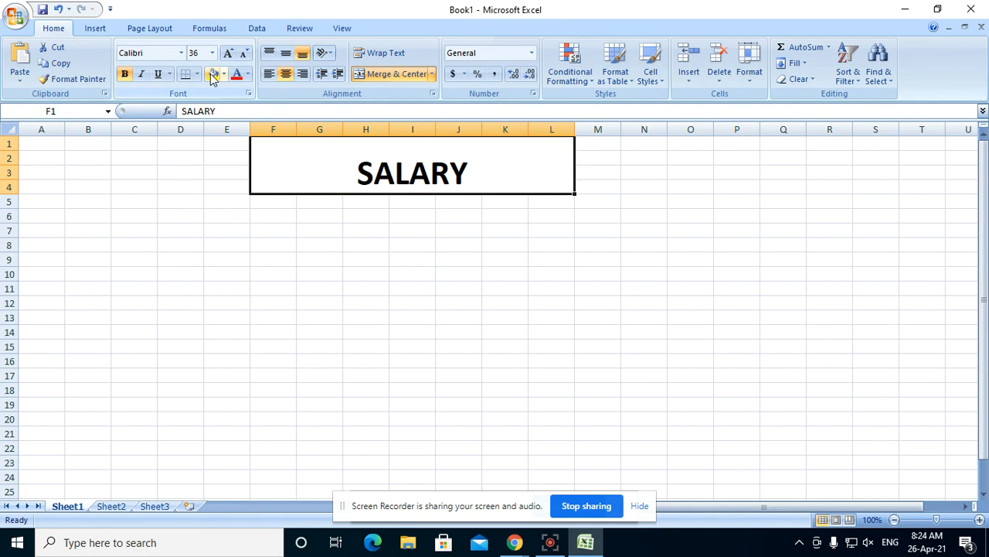
Color the SALARY heading text red and fill its merged cell with light orange.
click(236, 74)
click(551, 302)
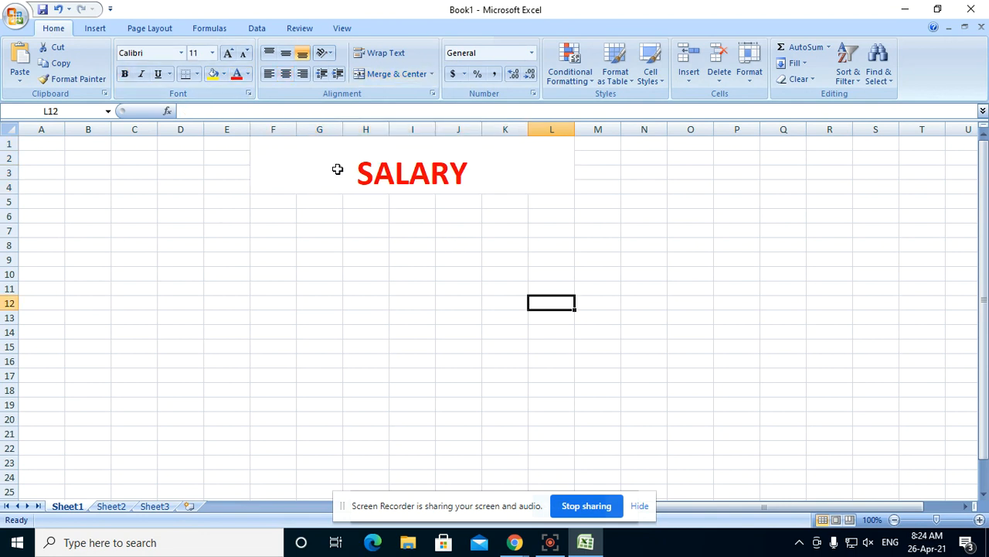
click(338, 169)
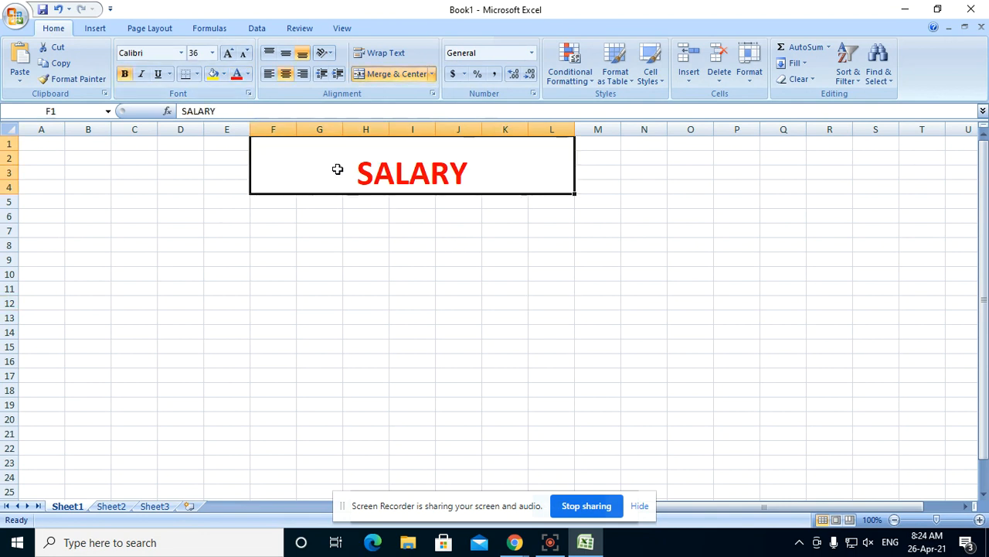
click(223, 74)
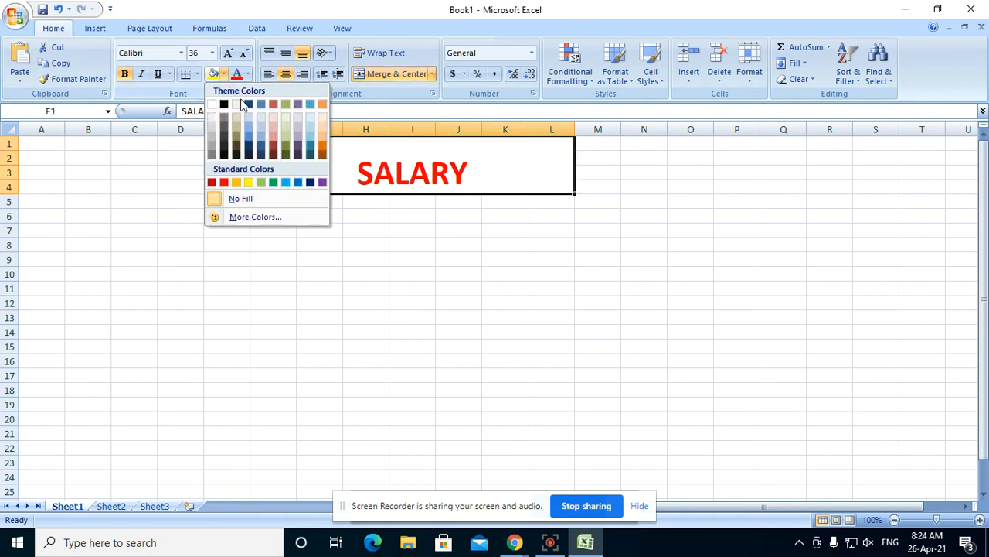
click(323, 130)
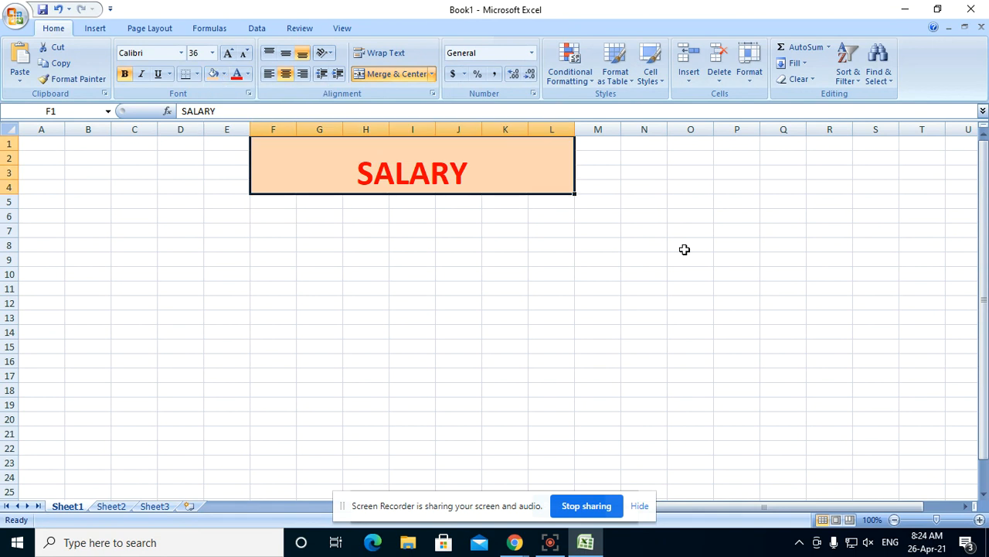
Clear all contents and formatting from the merged SALARY heading cell F1:L4.
click(797, 81)
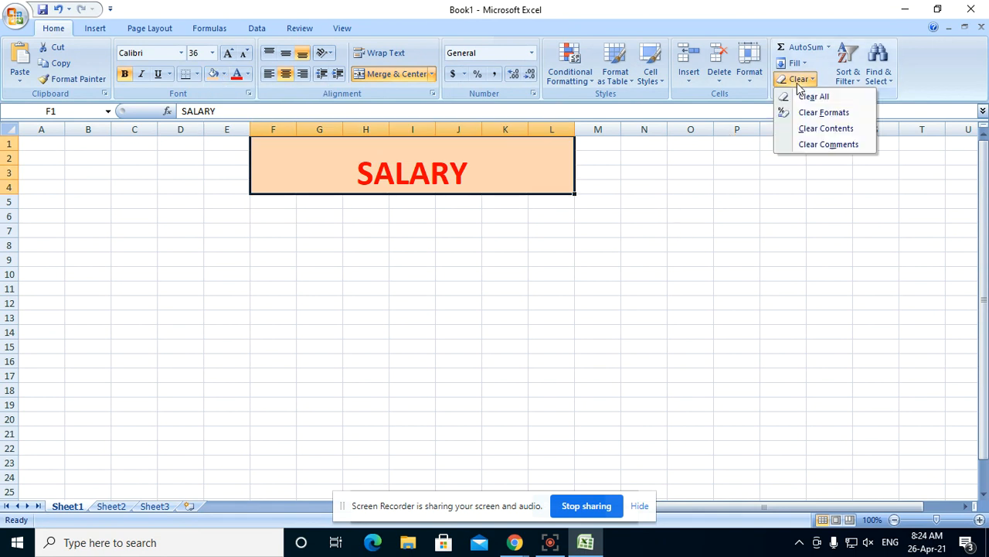
click(502, 146)
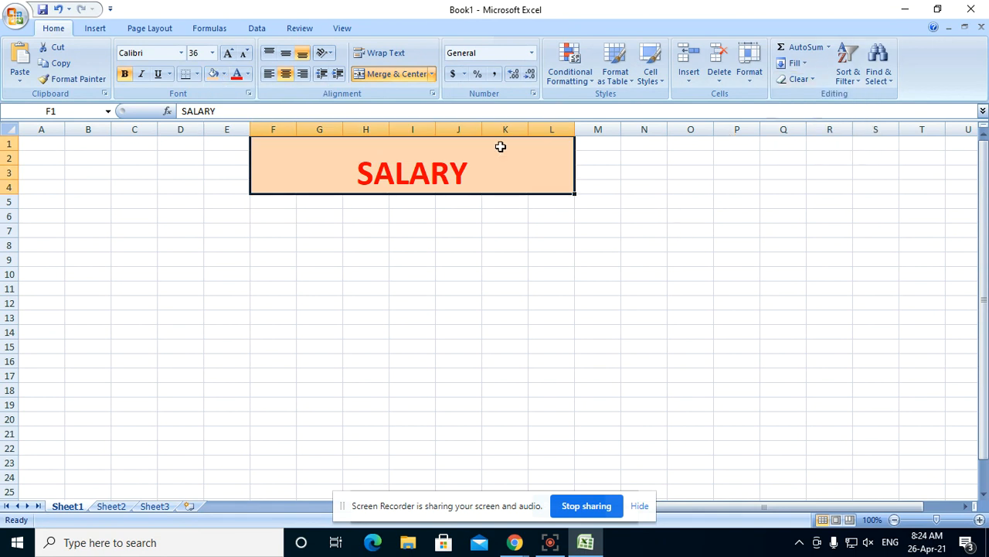
click(809, 81)
click(811, 95)
click(812, 185)
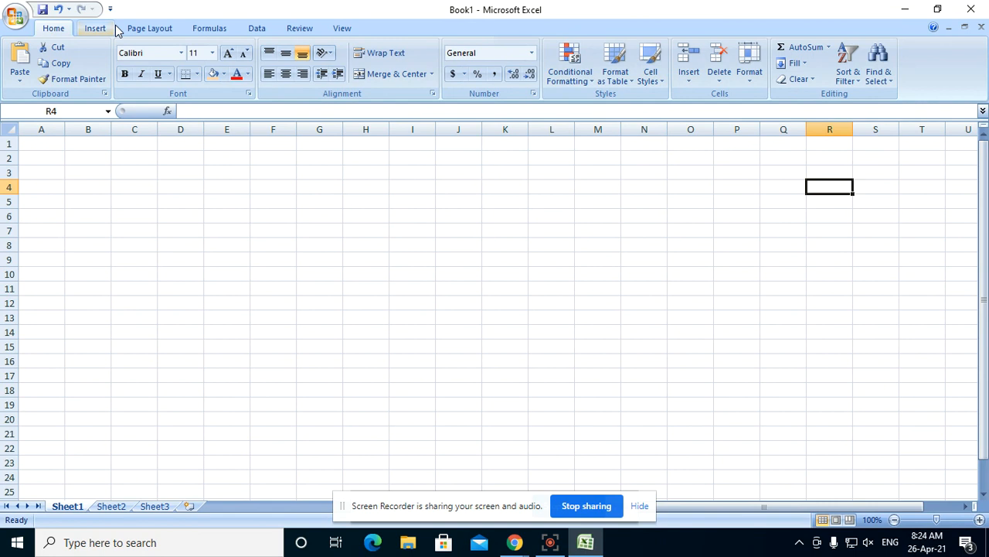
Insert a WordArt title in the red style from the last row of the gallery, with the text SALARY.
click(91, 31)
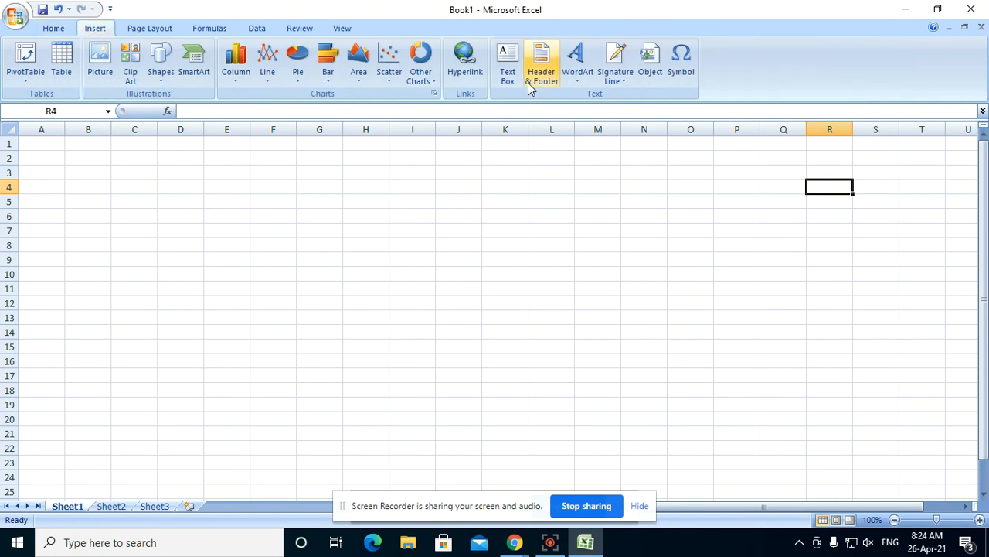
click(578, 62)
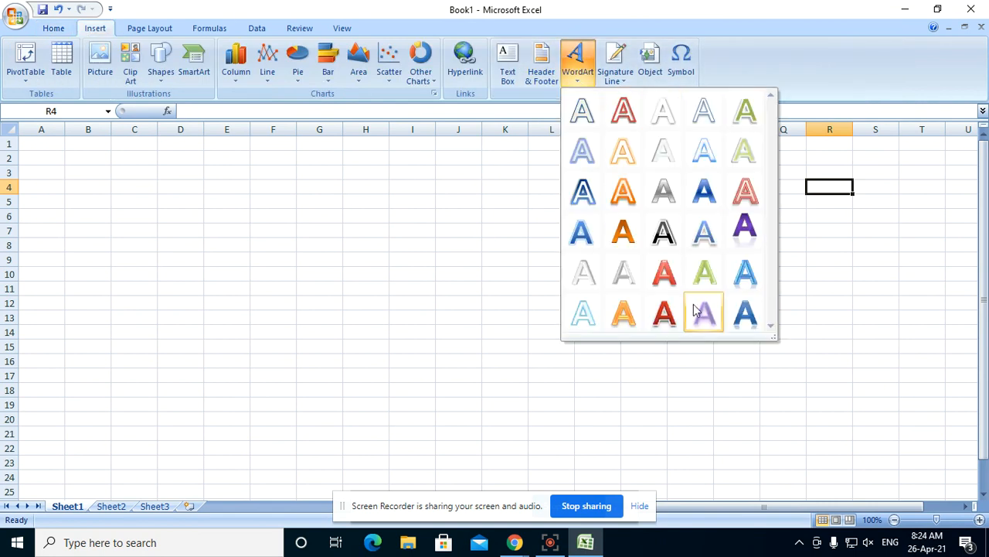
click(663, 313)
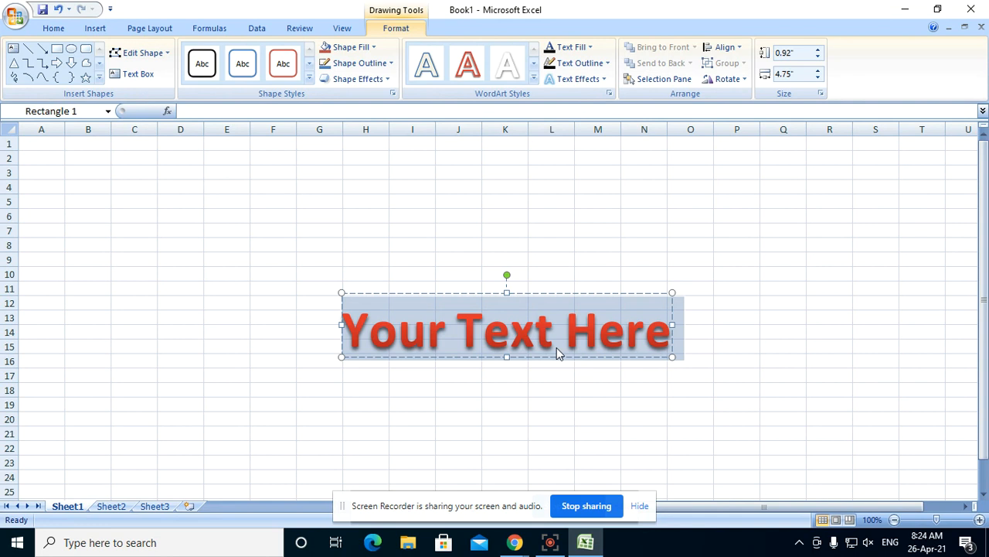
text(SAL)
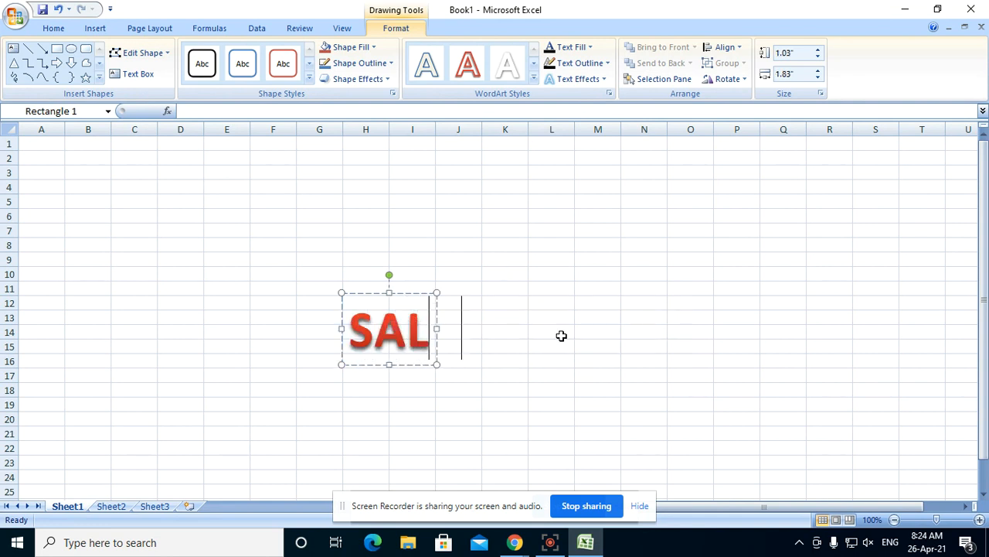
text(ARY)
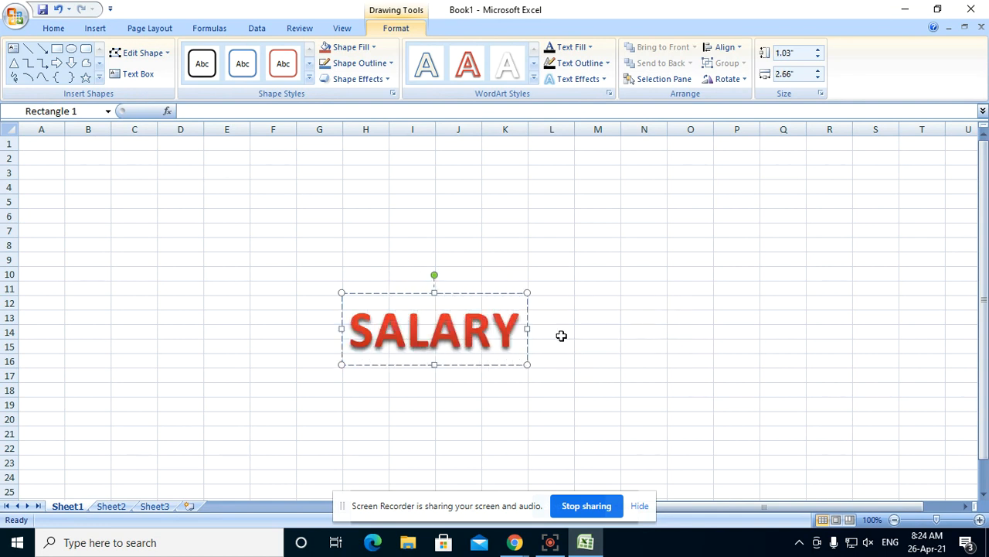
Move the SALARY WordArt up to the first rows of the sheet, over columns G to J.
click(459, 364)
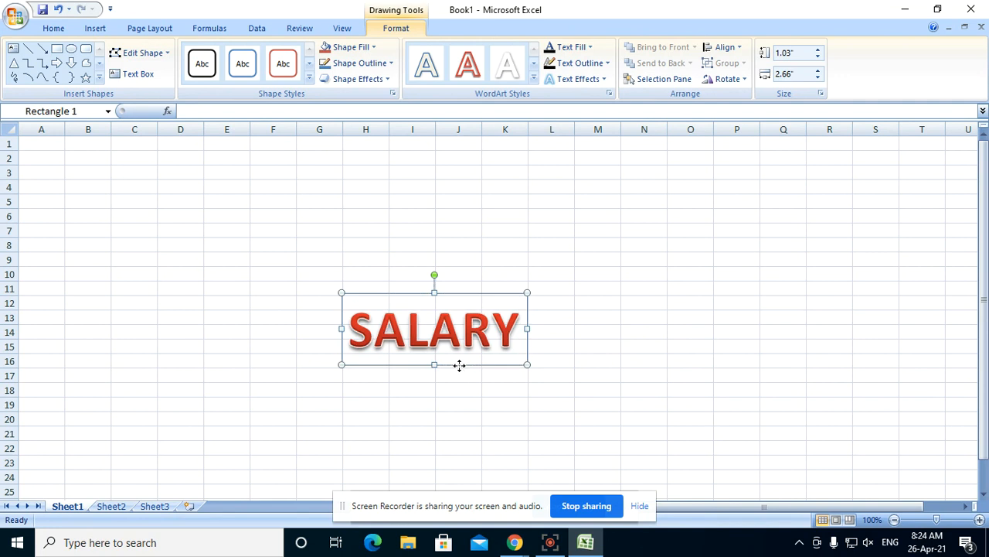
drag(459, 365, 415, 207)
key(Escape)
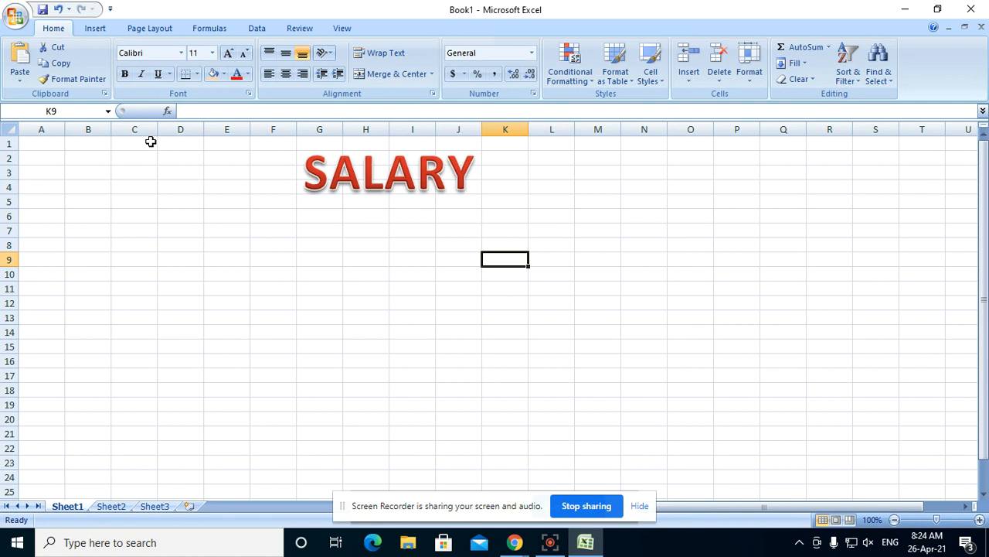
Merge and center cells D1:O5 behind the SALARY WordArt and fill them with light aqua.
drag(178, 147, 689, 205)
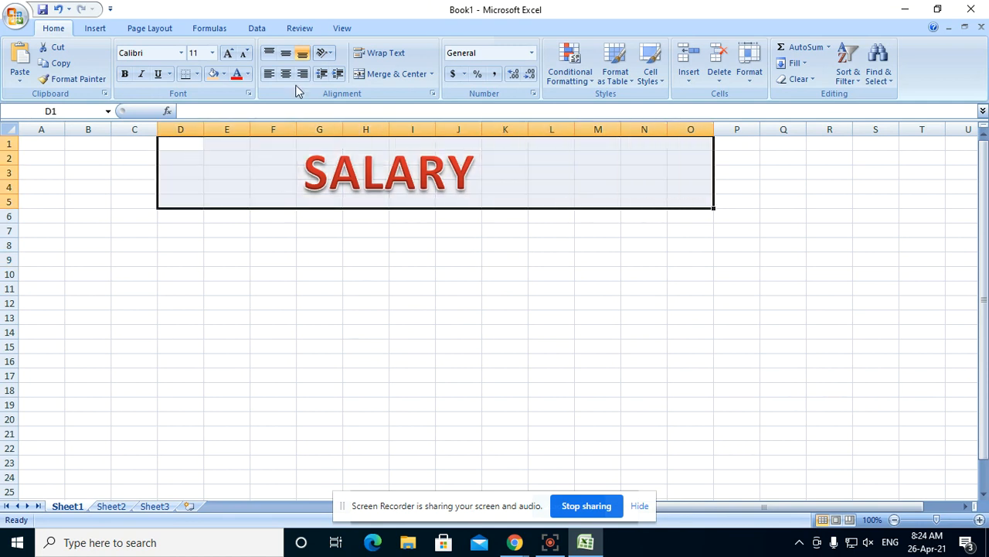
click(378, 77)
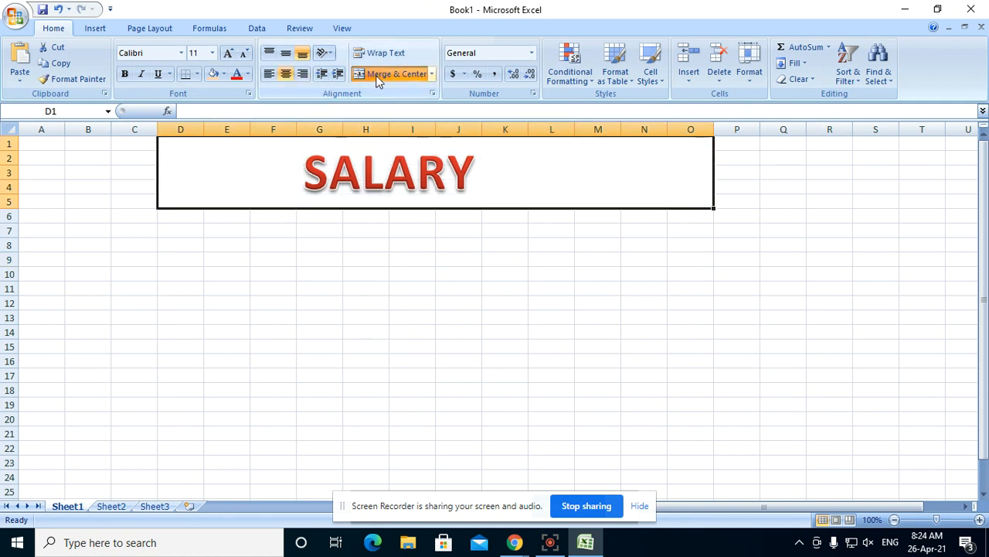
click(224, 74)
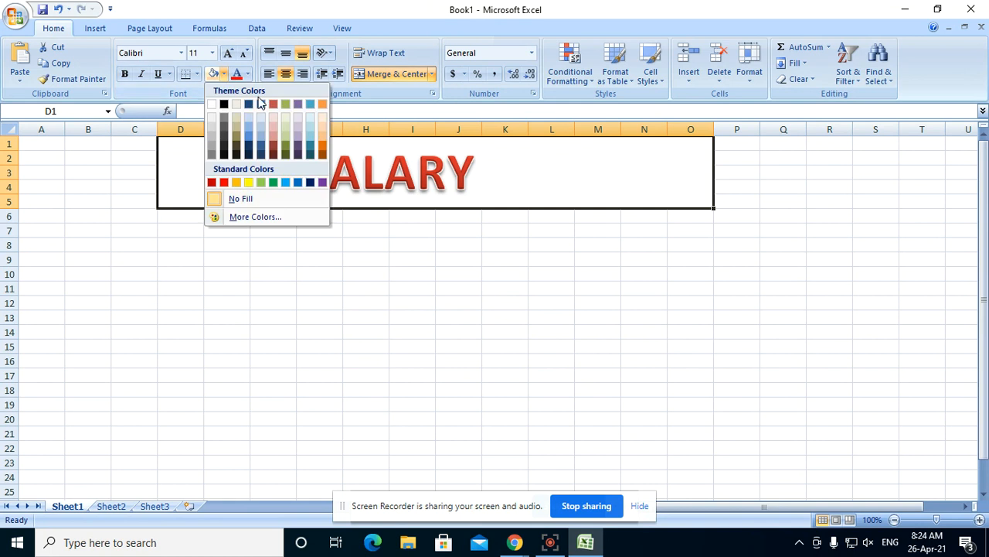
click(309, 124)
click(597, 303)
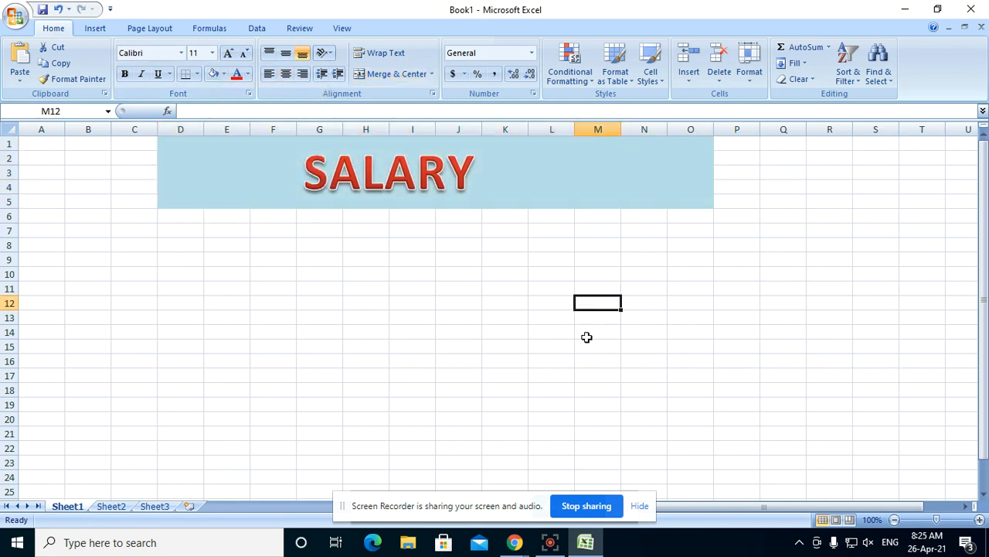
Move the SALARY WordArt horizontally toward the middle of the filled title band, over columns H to L.
click(412, 176)
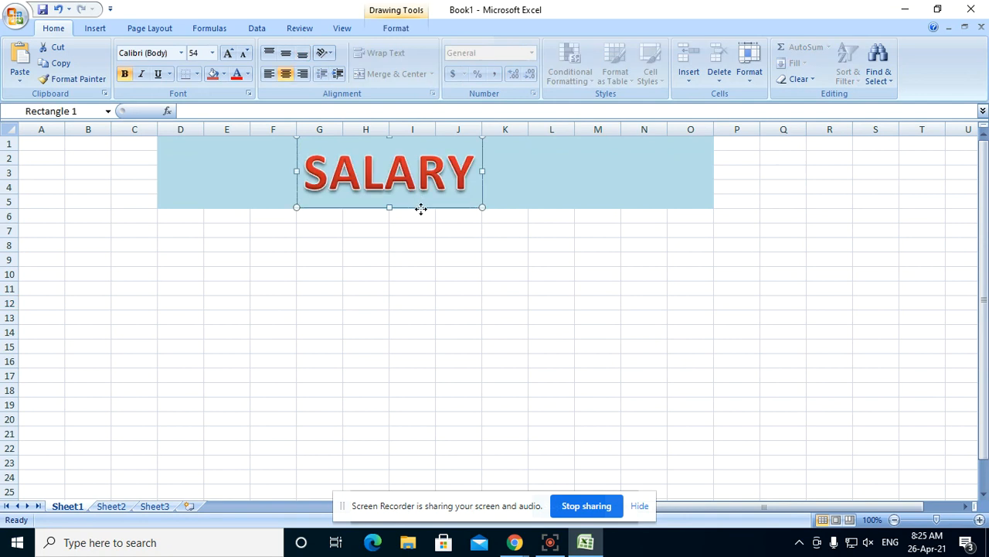
drag(421, 209, 501, 207)
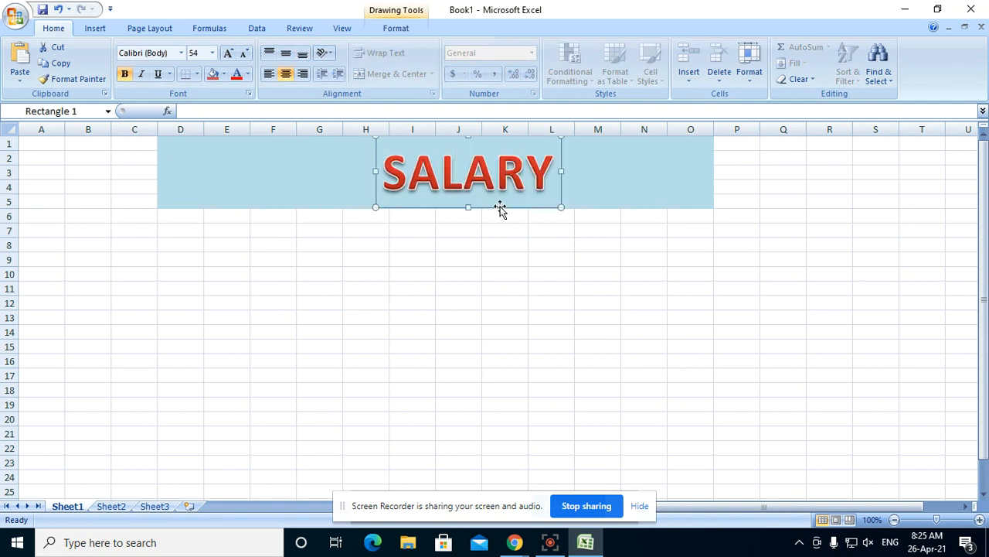
click(505, 272)
Enter the column headers SR. NO in cell D8 and EMPLOYEE NAME in cell E8.
click(177, 246)
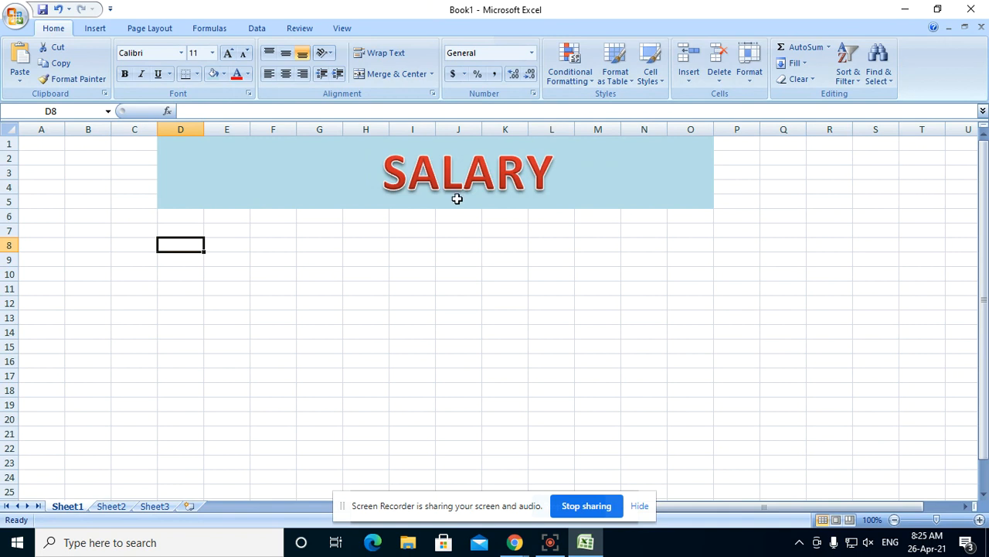
text(SR)
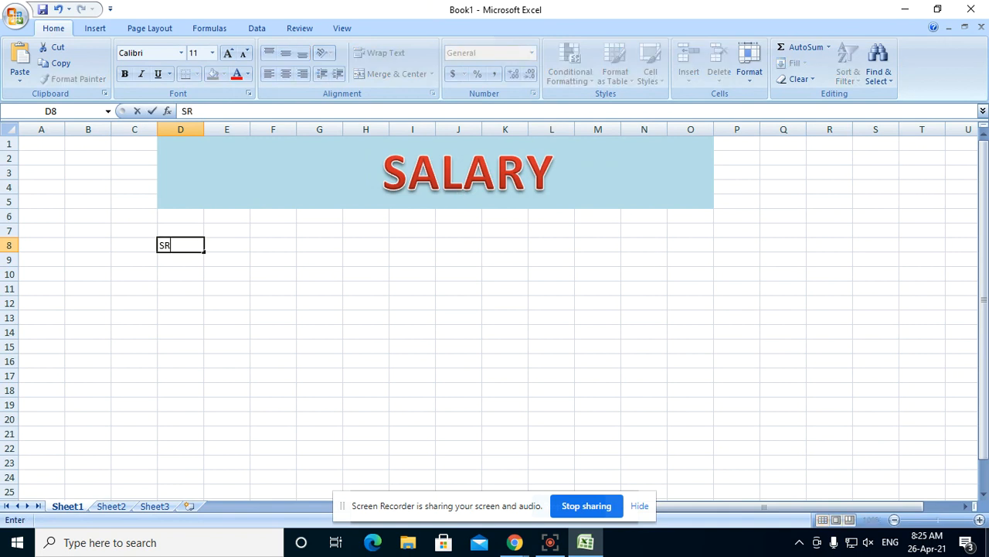
text(. NO)
key(Tab)
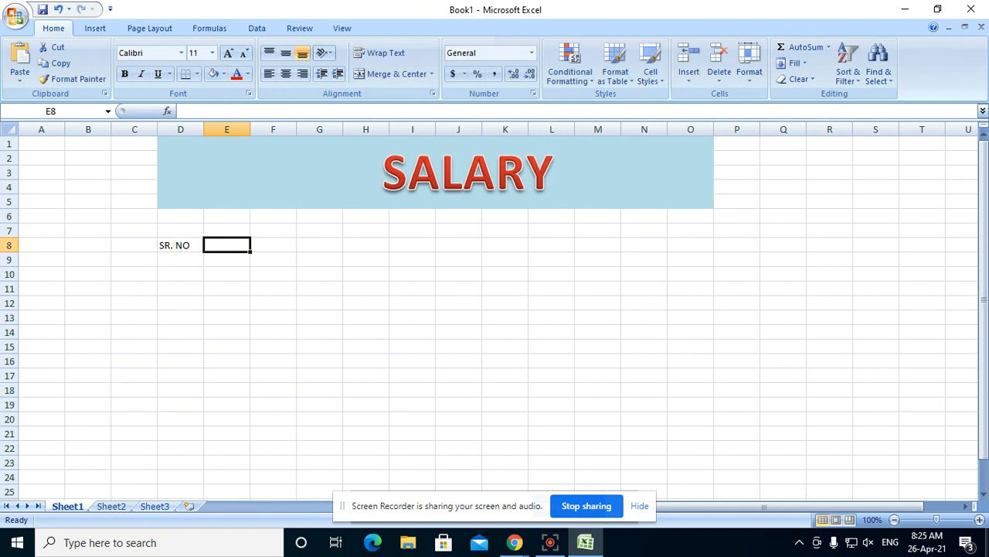
text(EM)
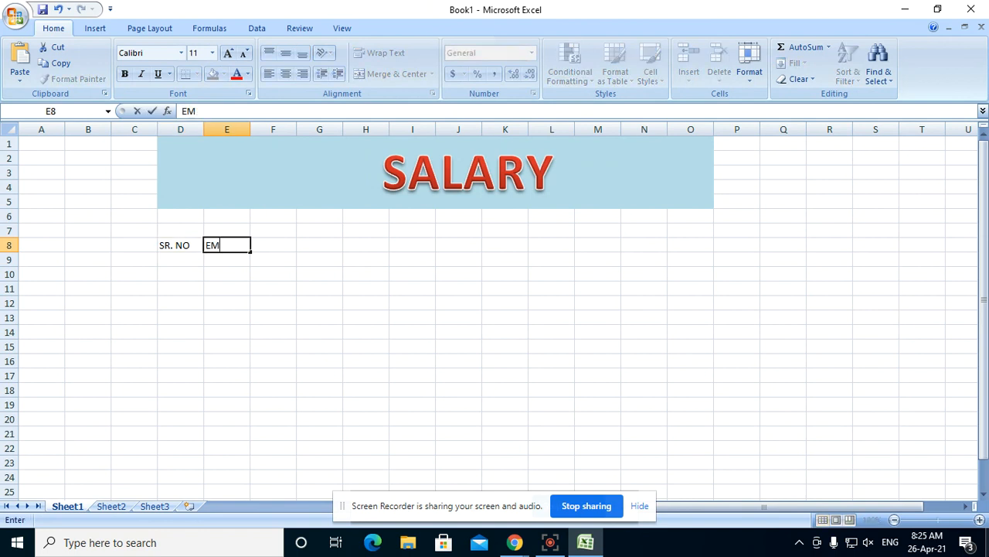
text(PLOYEE NAME)
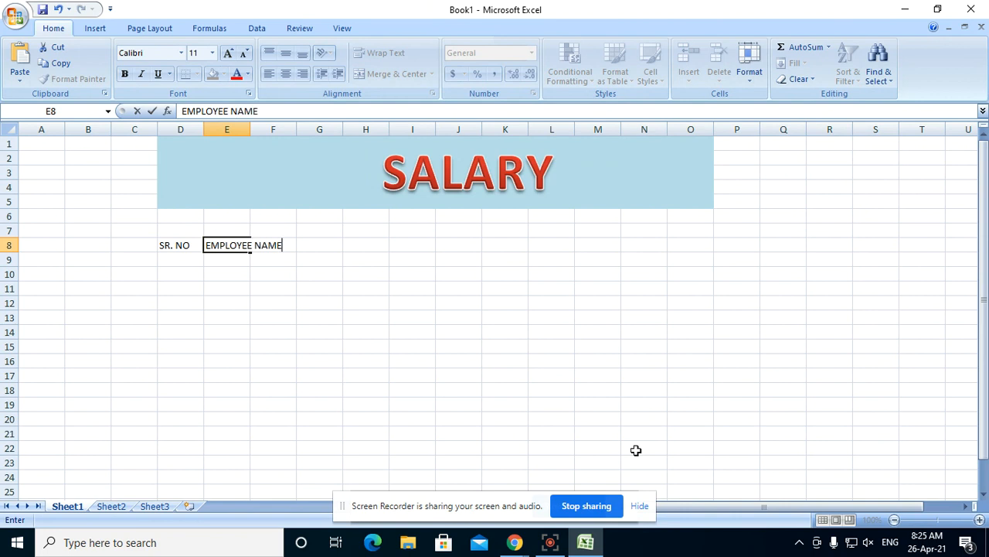
click(552, 434)
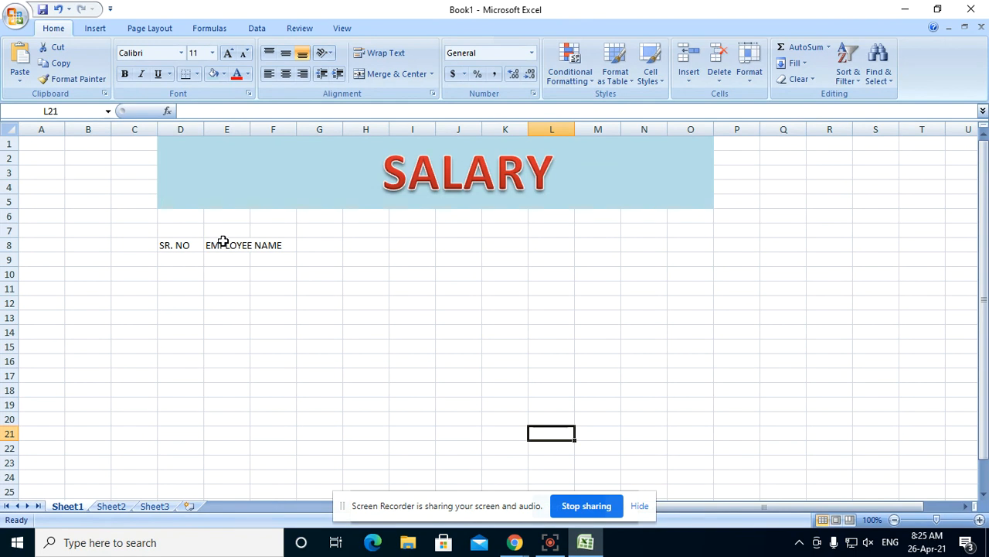
Enter the headers AGE, GENDER and BONUS in cells F8 to H8.
click(282, 243)
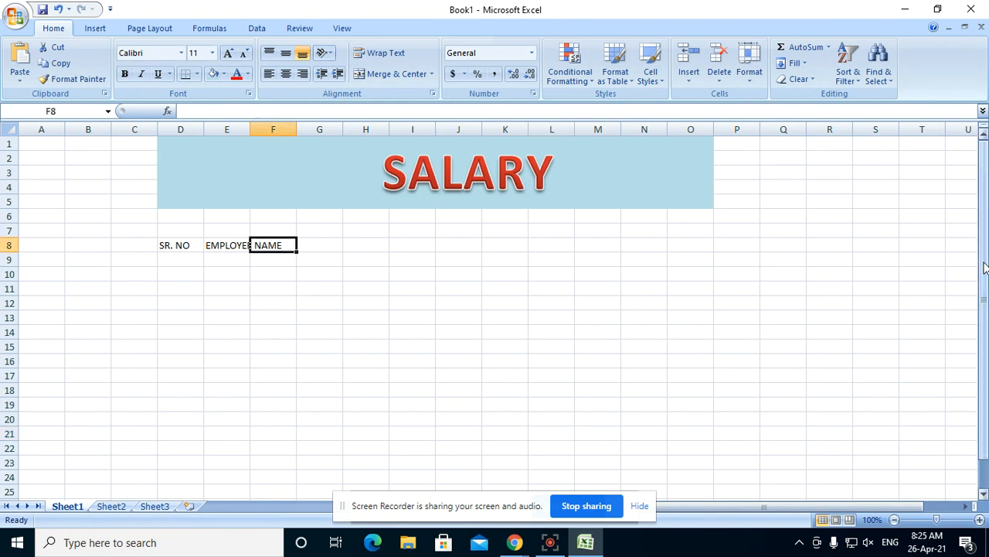
text(AGE)
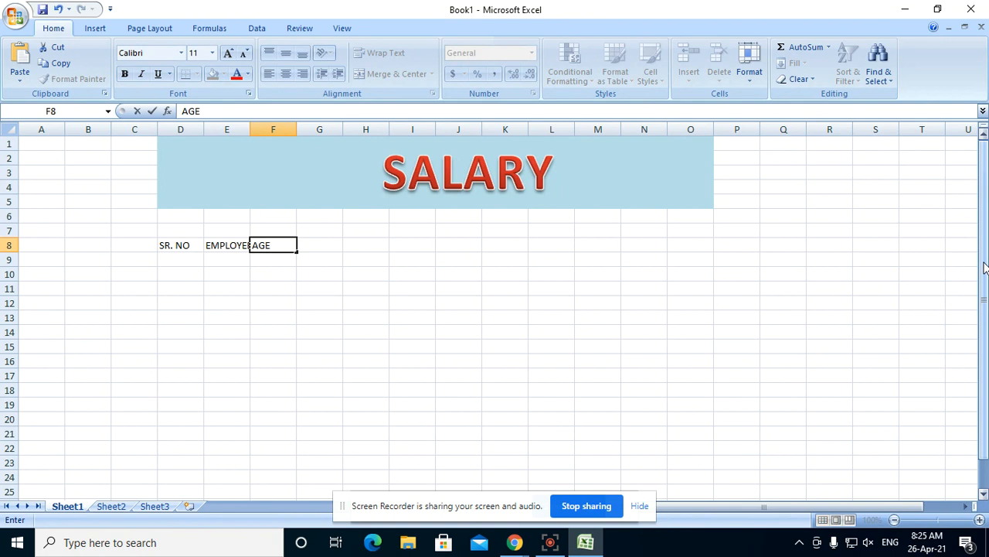
key(Tab)
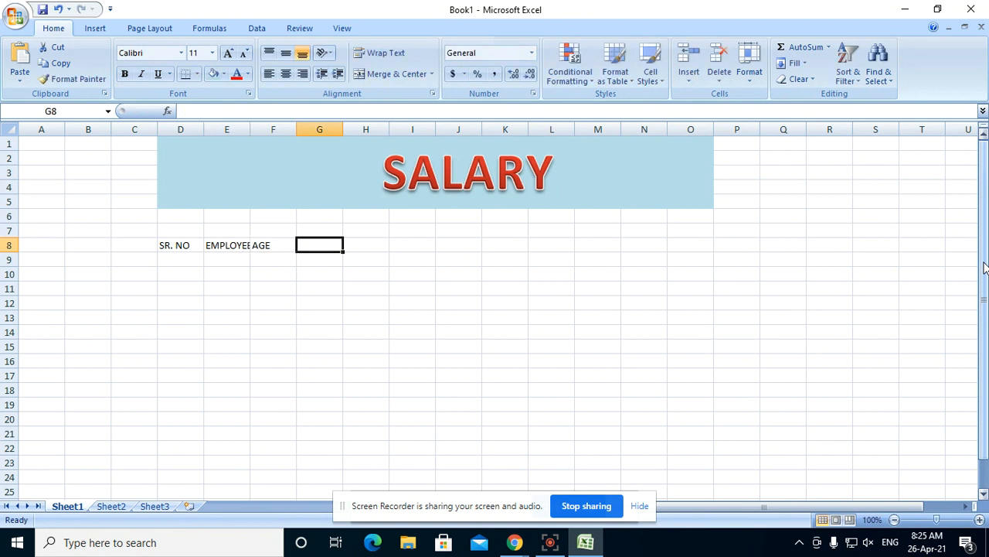
text(GENDER)
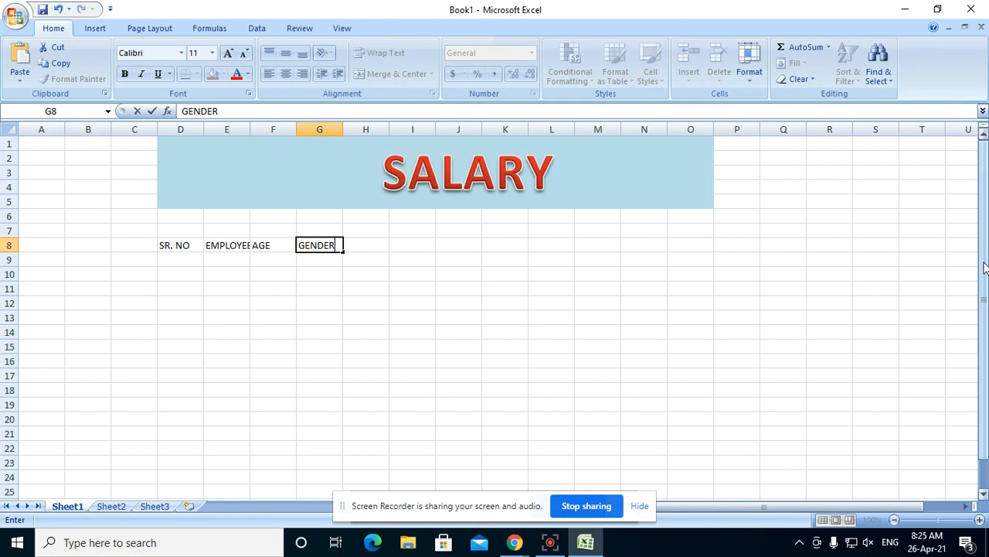
key(Tab)
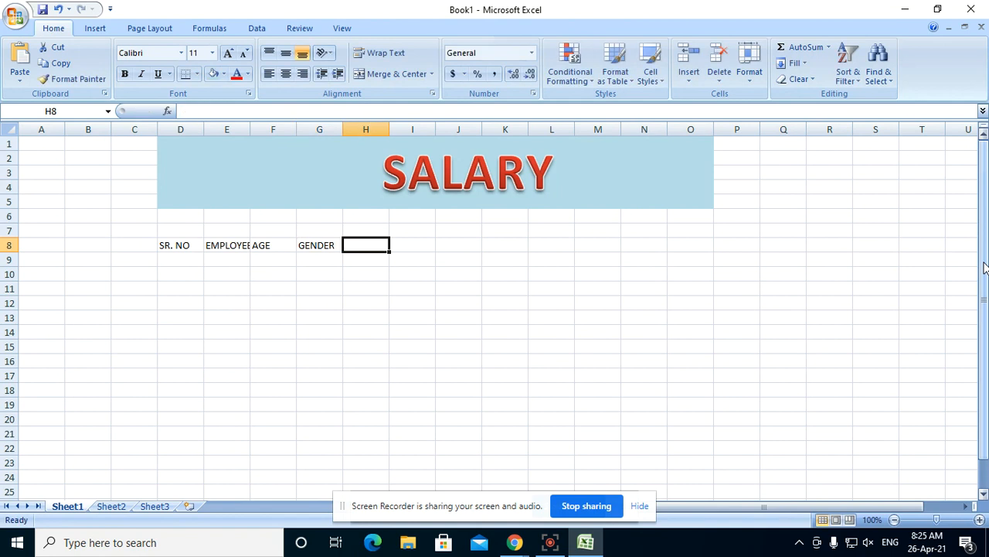
text(BONUS)
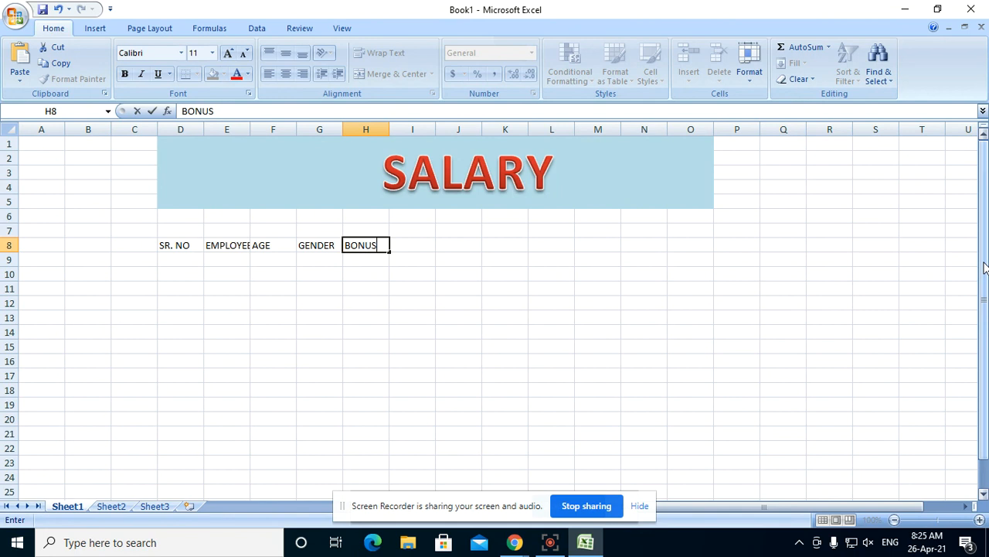
key(Tab)
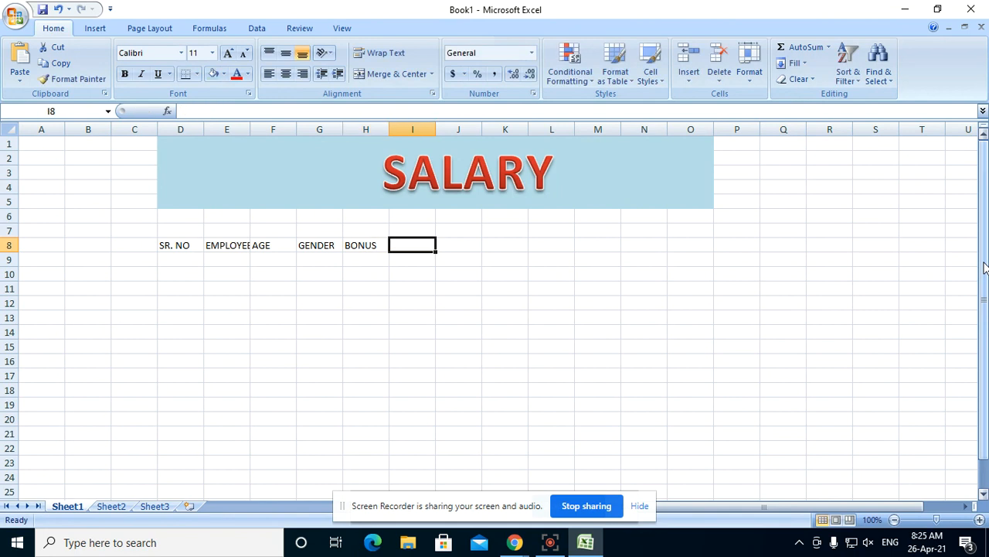
Enter the headers SALARY in cell I8 and TOTAL SALARY in cell J8.
text(SALARY)
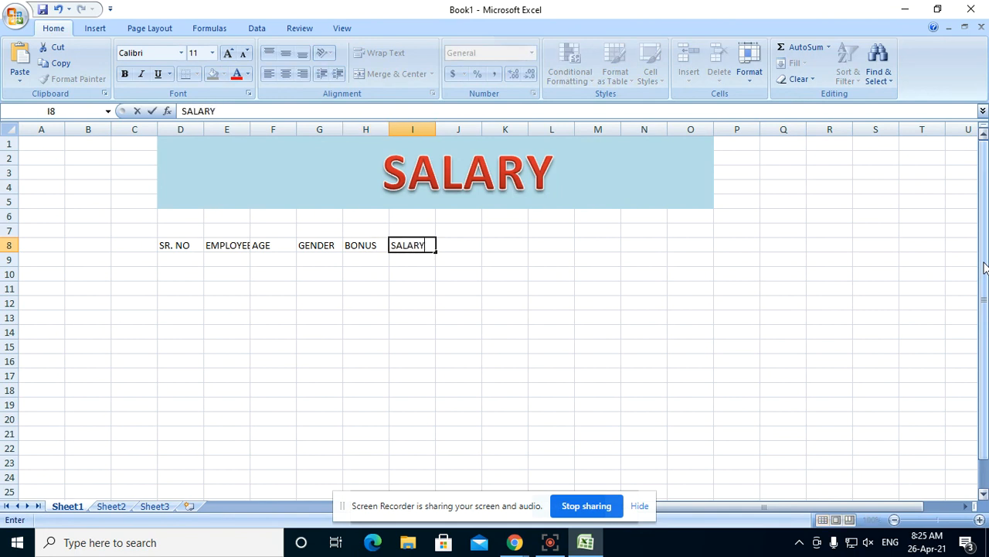
key(Tab)
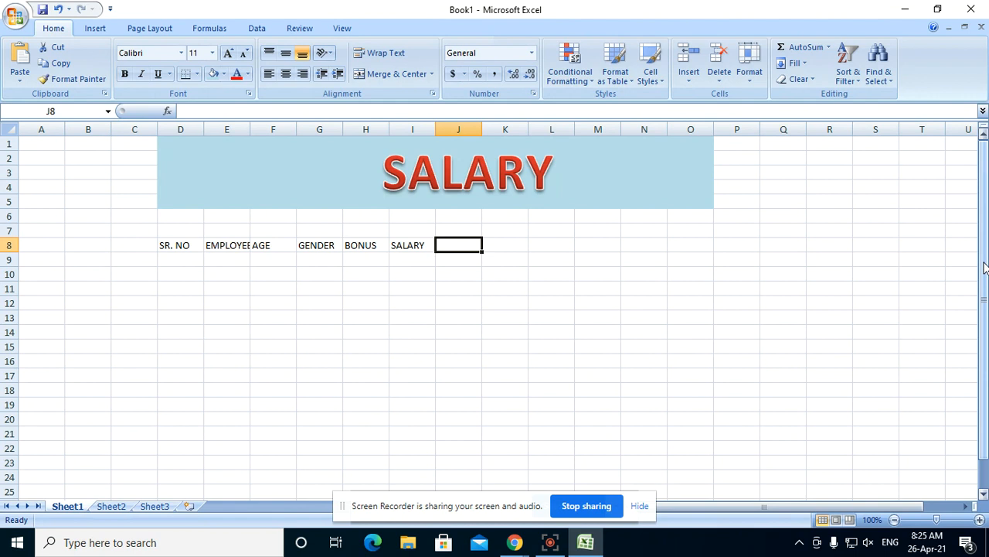
text(TOTAL)
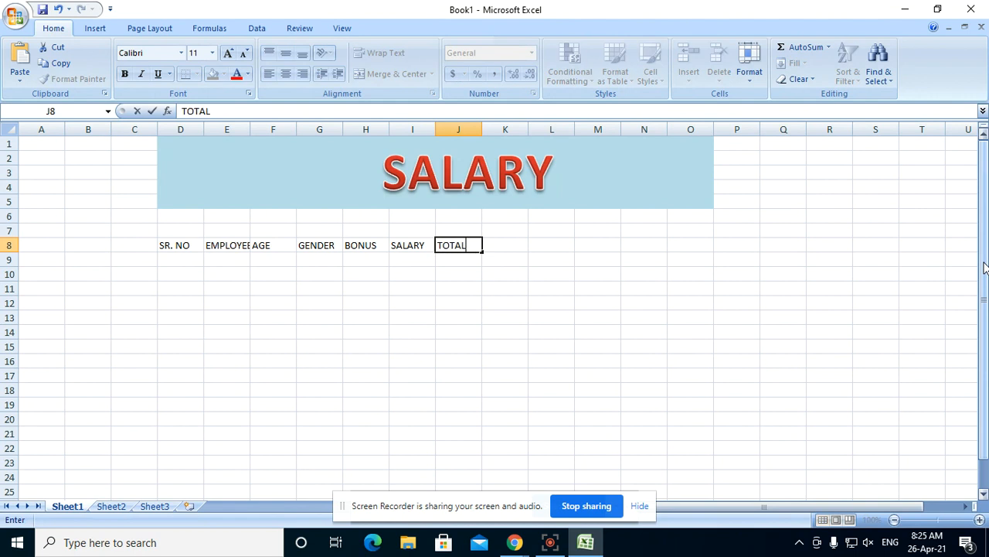
text( SALARY)
click(258, 260)
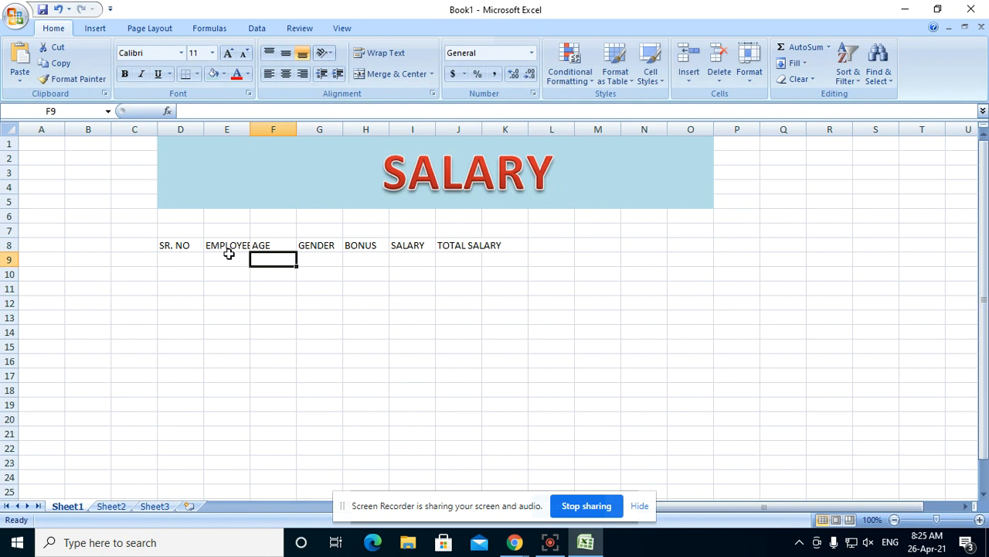
Make the header cells D8:J8 bold and enlarge their font size to 18.
click(178, 246)
drag(178, 247, 457, 249)
click(124, 75)
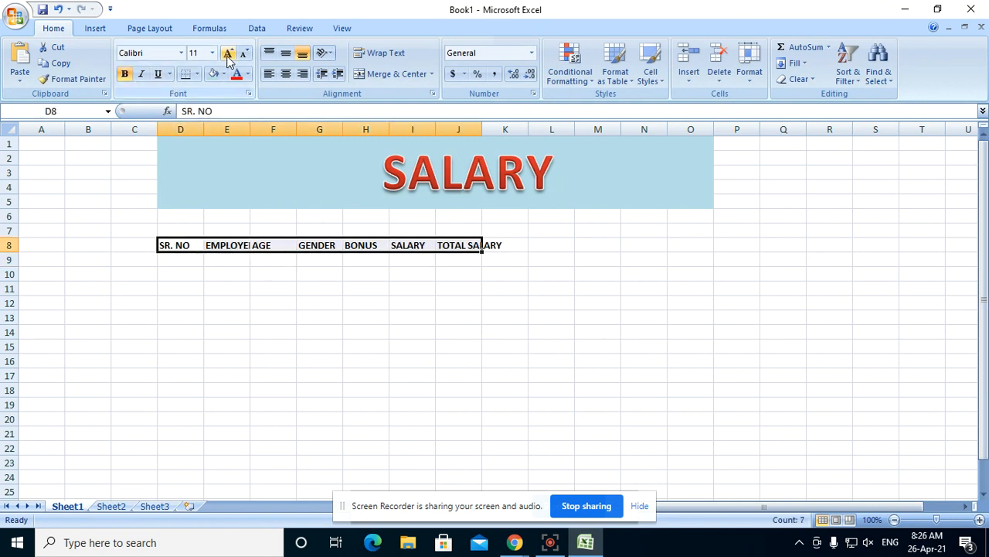
click(227, 52)
click(227, 53)
click(227, 52)
click(227, 53)
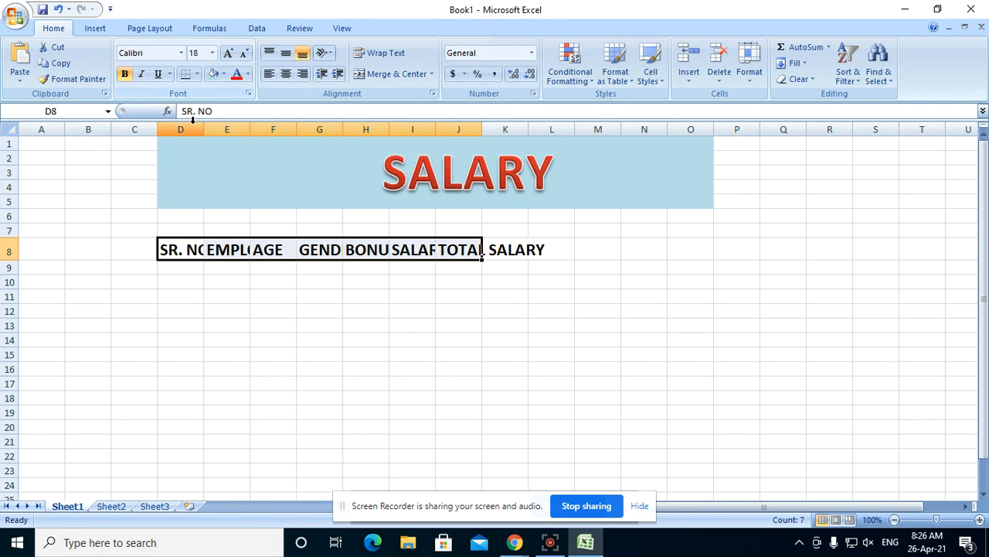
AutoFit the widths of columns D to J to their header text.
drag(193, 122, 471, 129)
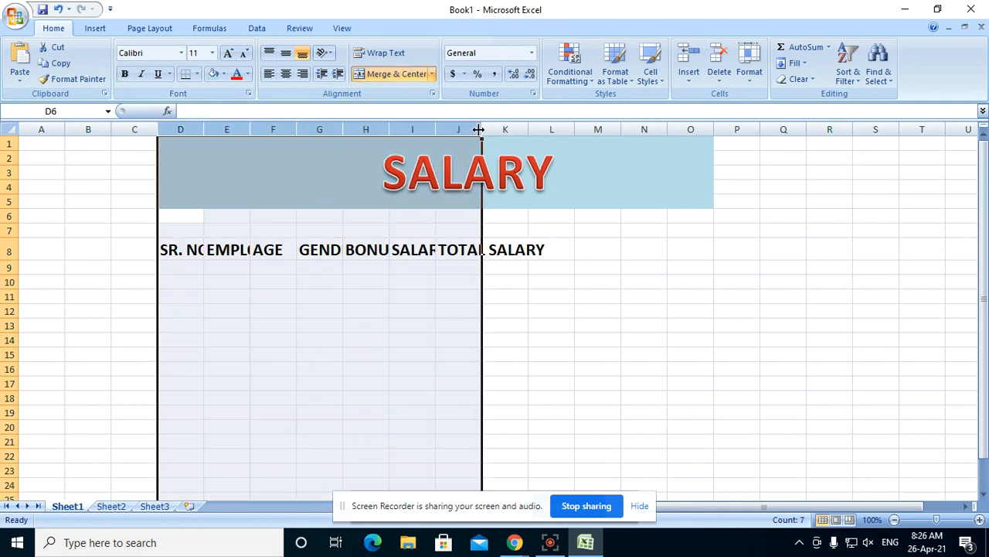
double_click(478, 129)
click(696, 220)
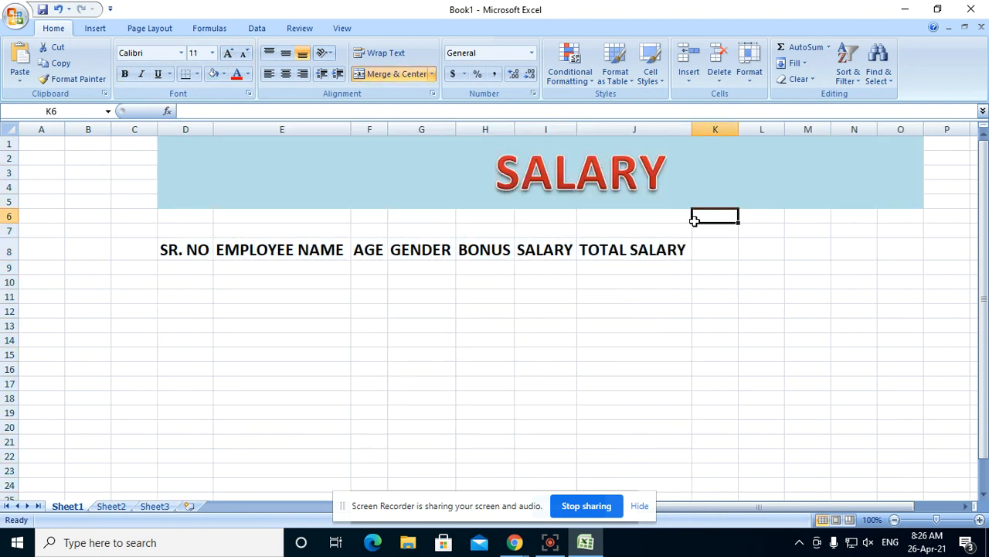
Move the SALARY WordArt horizontally along the title band so its text sits above the GENDER to SALARY columns.
click(599, 186)
click(600, 207)
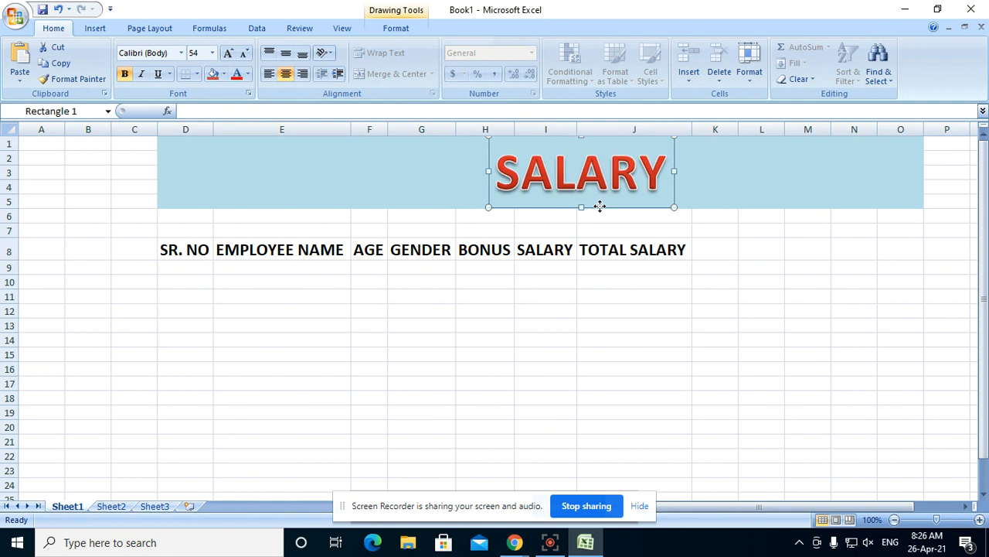
drag(600, 206, 512, 207)
click(546, 319)
click(634, 366)
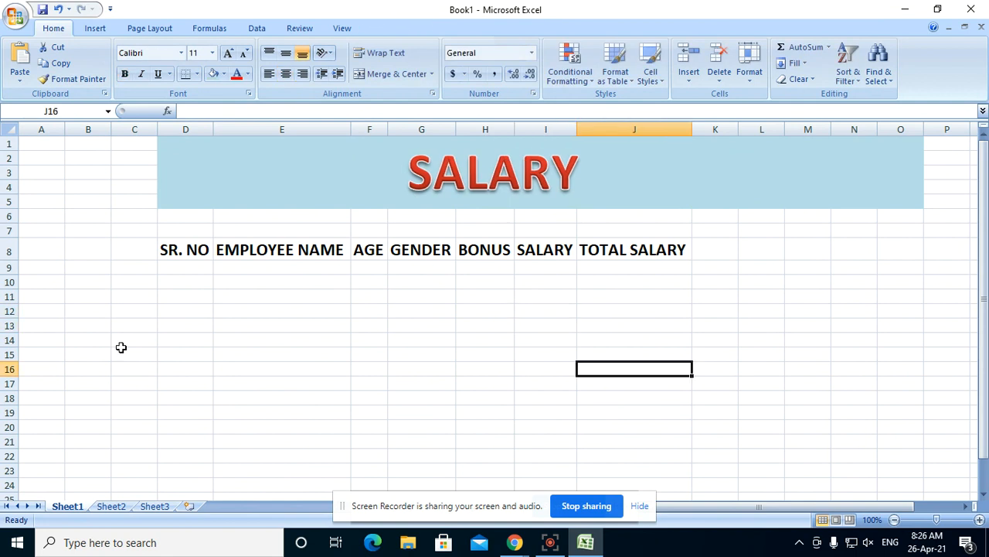
Enter the first four employees' names in cells E9 to E12 under EMPLOYEE NAME.
click(283, 324)
click(190, 266)
click(258, 264)
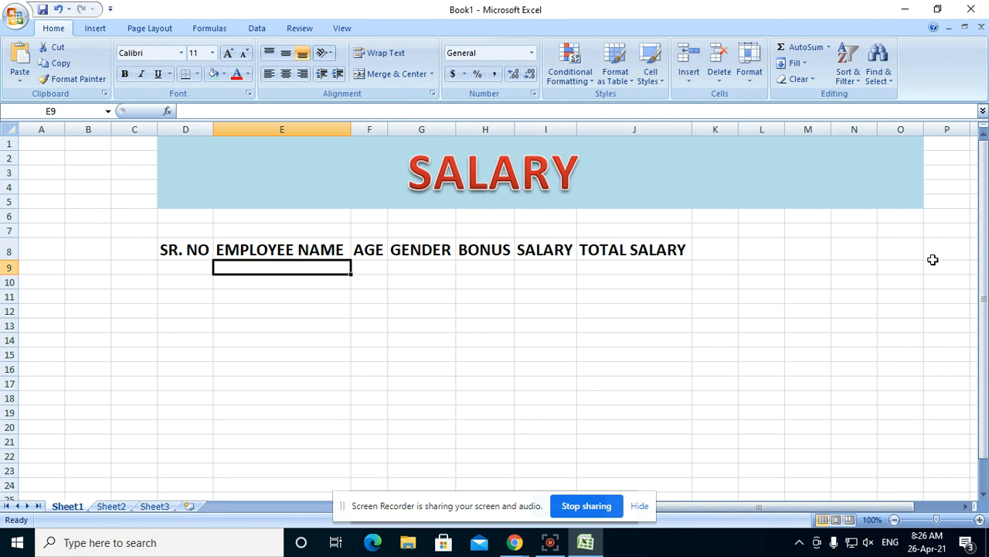
text(RAV)
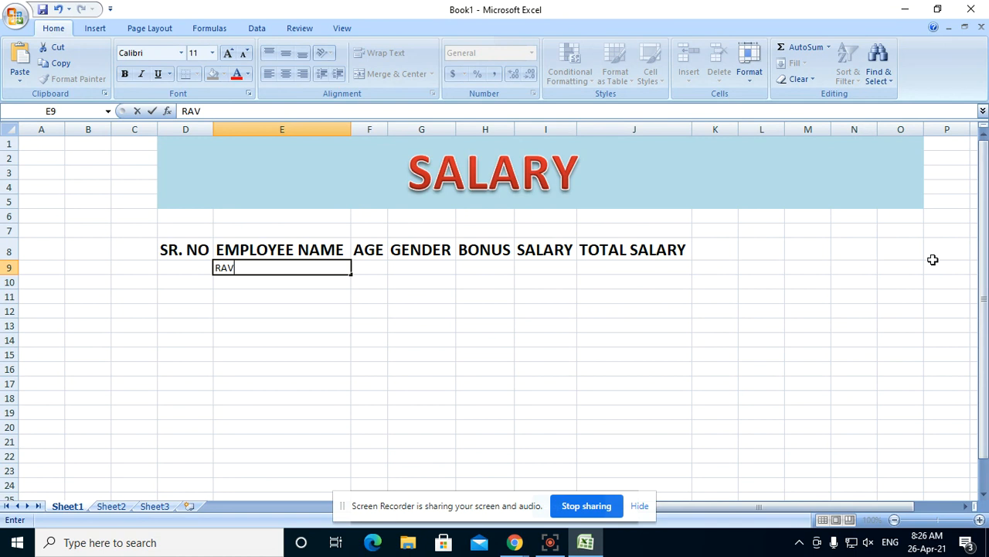
text(I)
key(Return)
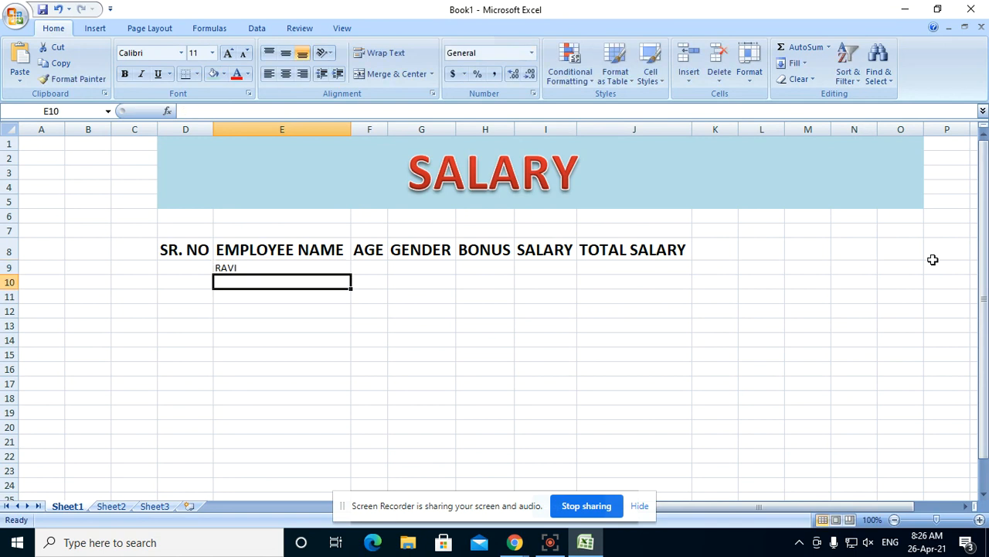
text(PAWAN)
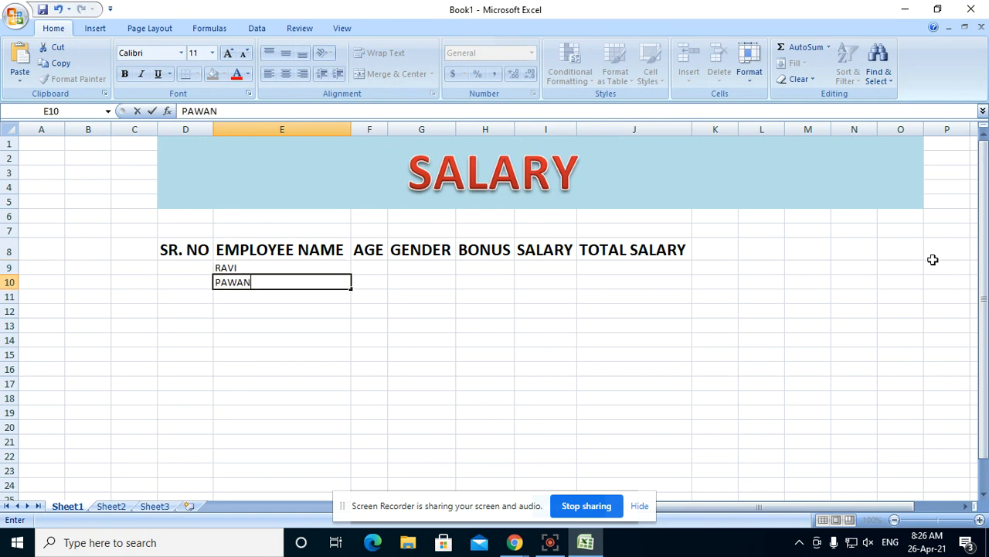
key(Return)
text(RANJU)
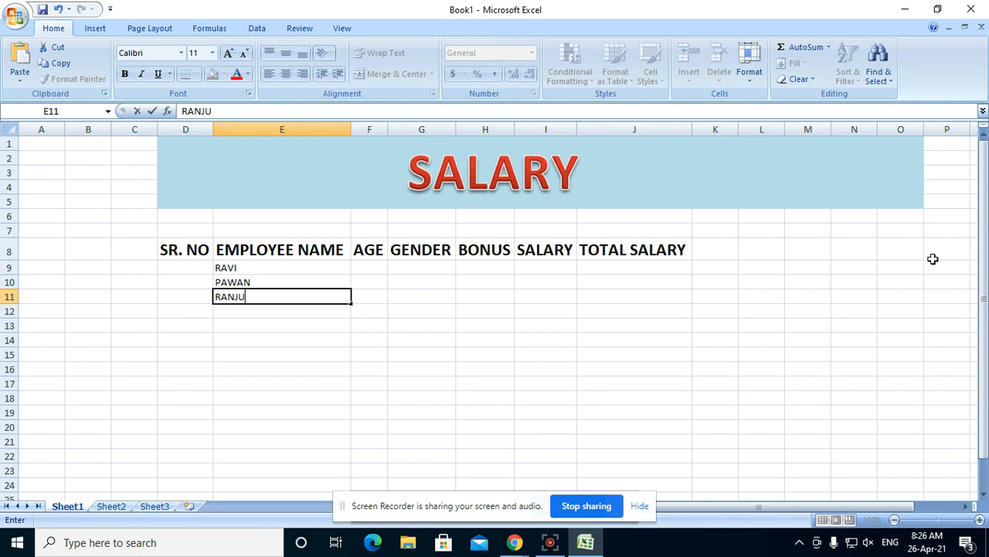
key(Return)
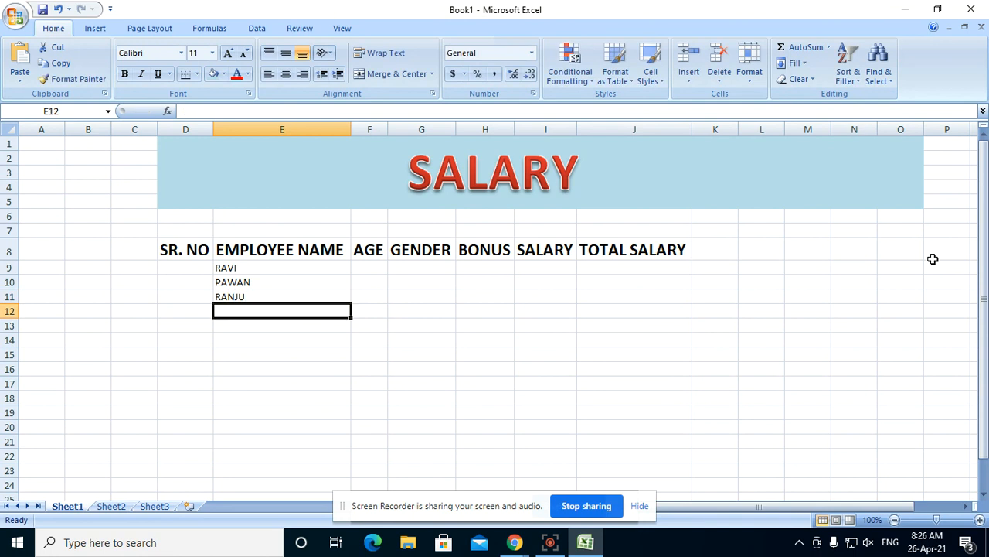
text(SA)
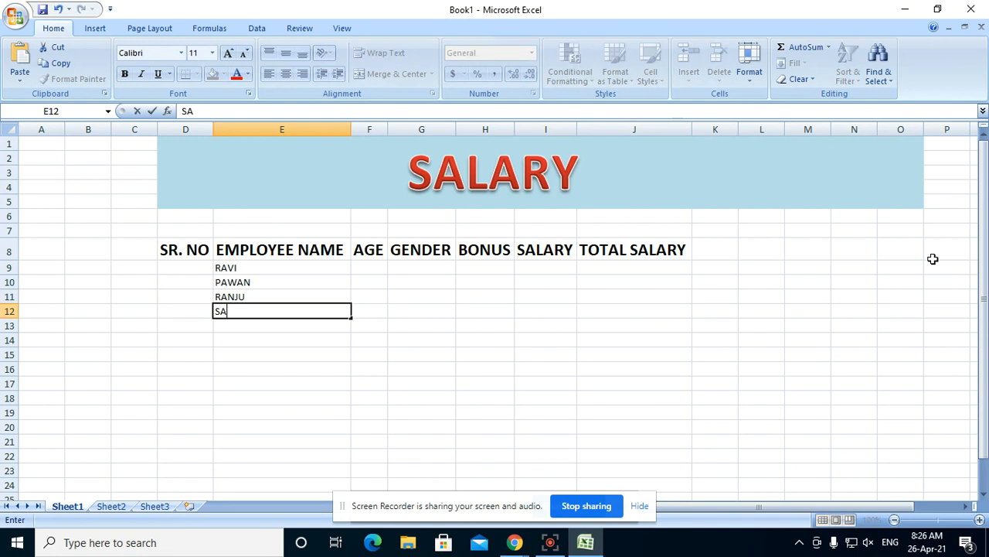
text(NJAY)
key(Return)
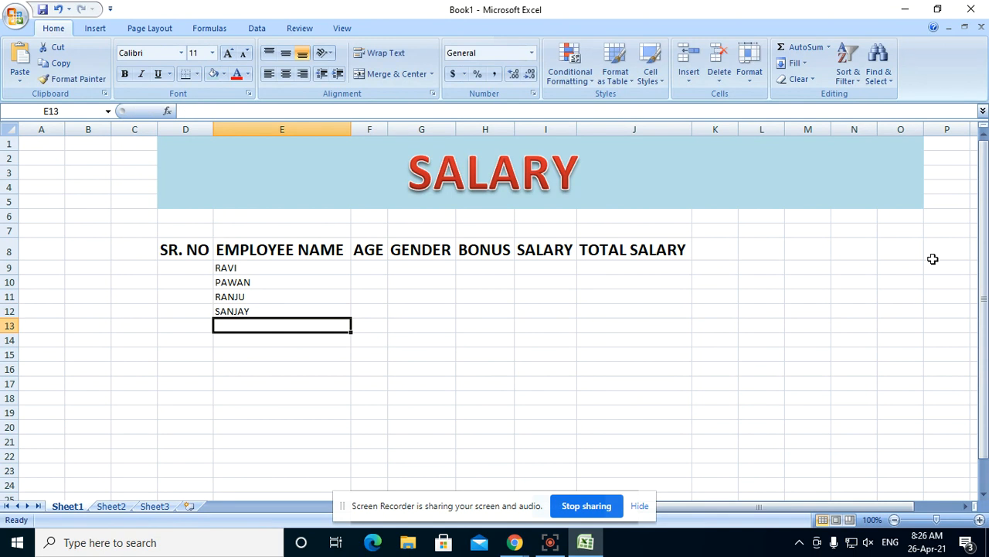
Enter the next five employees' names in cells E13 to E17 under EMPLOYEE NAME.
text(RAHUL)
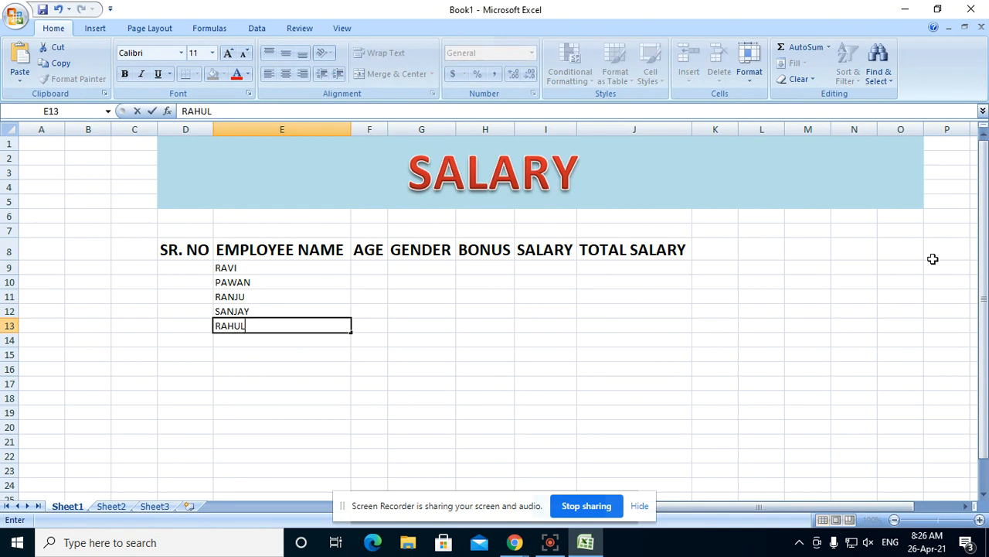
text( RALK)
key(BackSpace)
key(BackSpace)
key(BackSpace)
key(BackSpace)
key(Return)
text(RAKES)
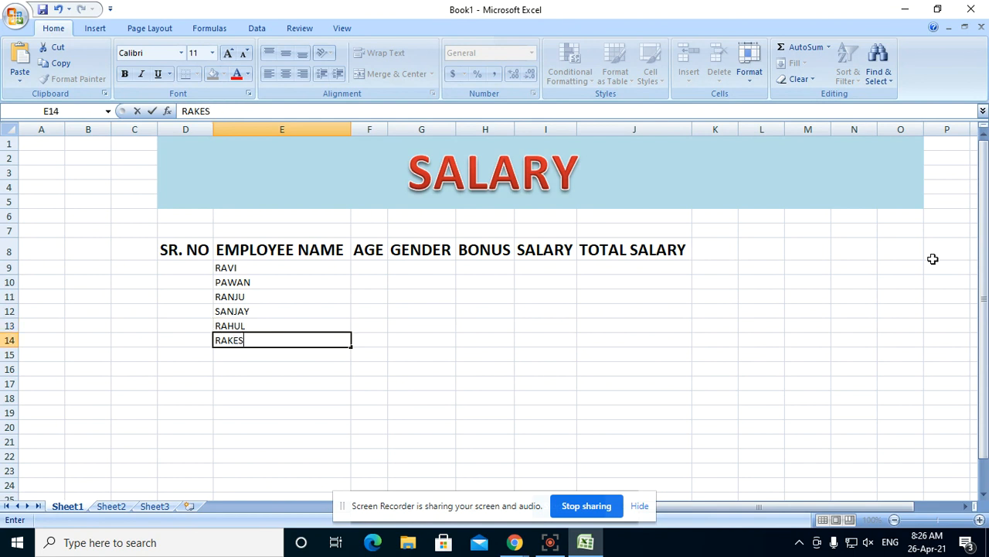
text(H)
key(Return)
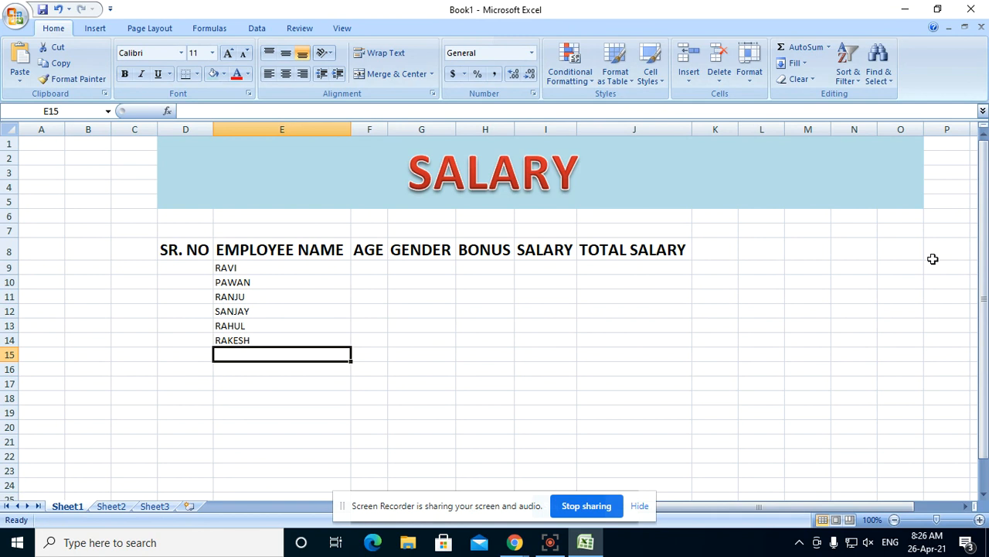
text(SHAMBHU)
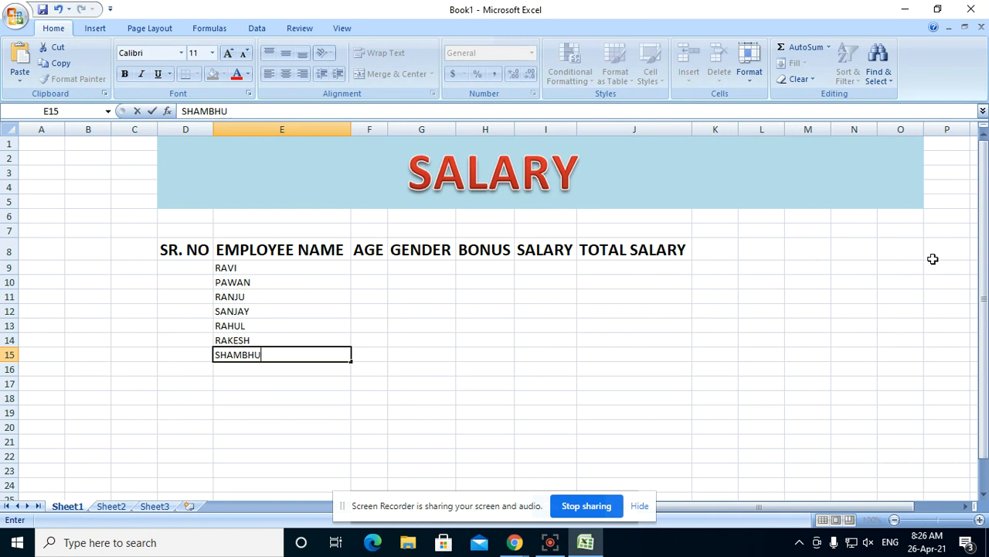
key(Return)
text(SABIR)
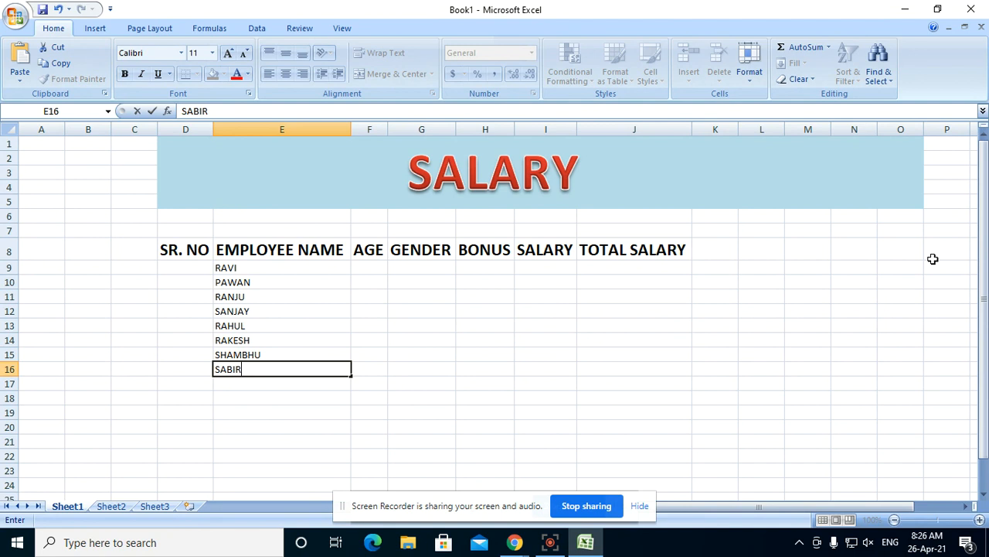
key(Return)
text(C)
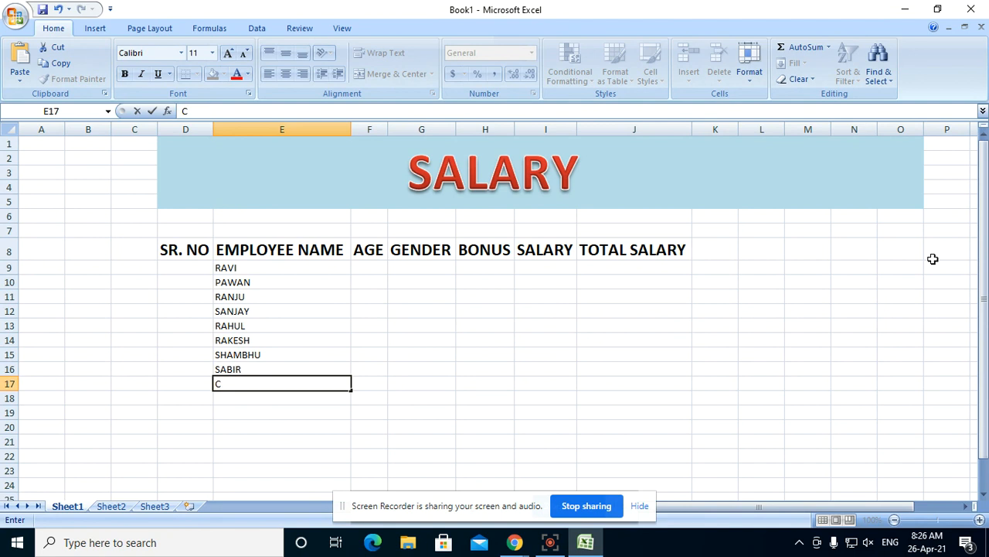
text(HANDAN)
key(Return)
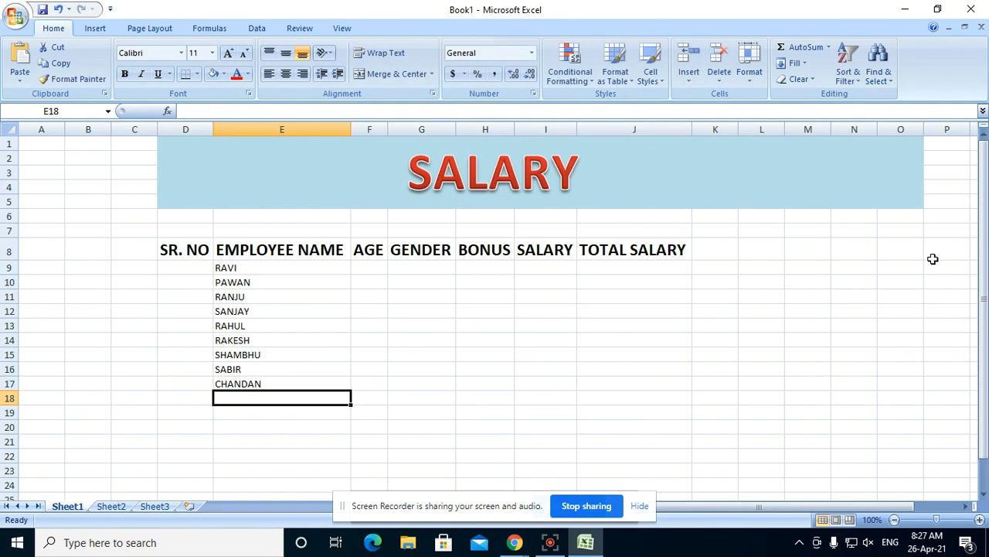
Number the employees in the SR. NO column by entering 1 and 2 in D9:D10 and filling the series down to D17.
click(201, 267)
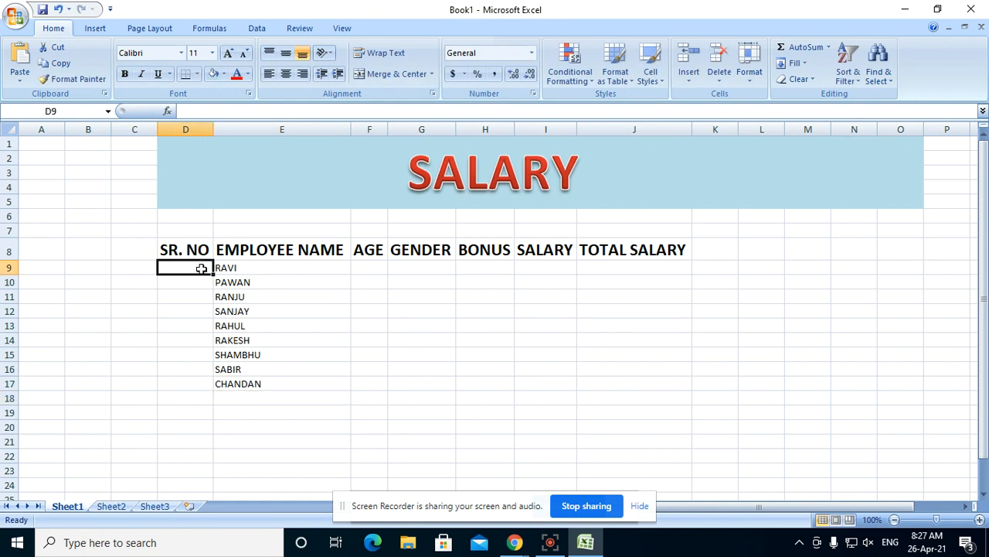
text(1)
key(Return)
text(2)
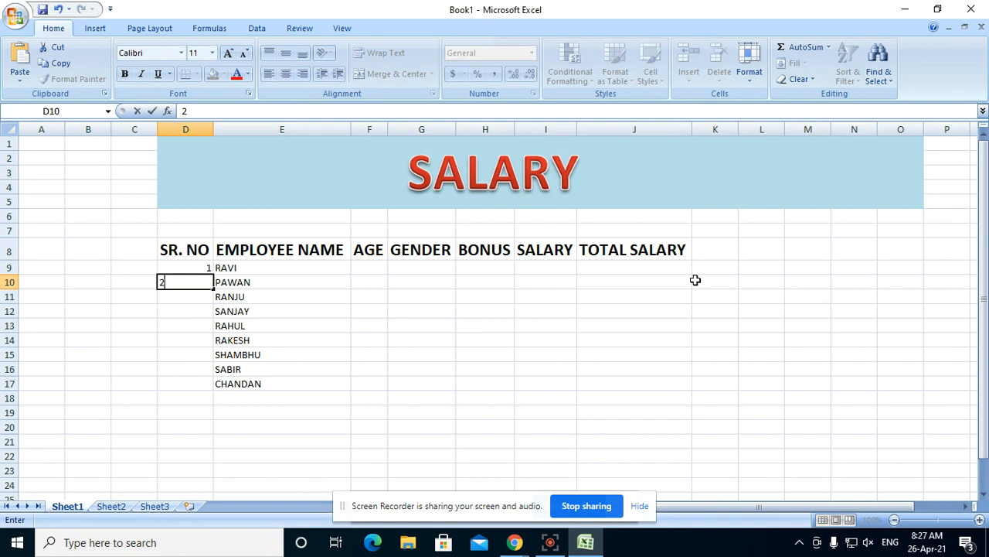
key(Return)
drag(202, 268, 210, 384)
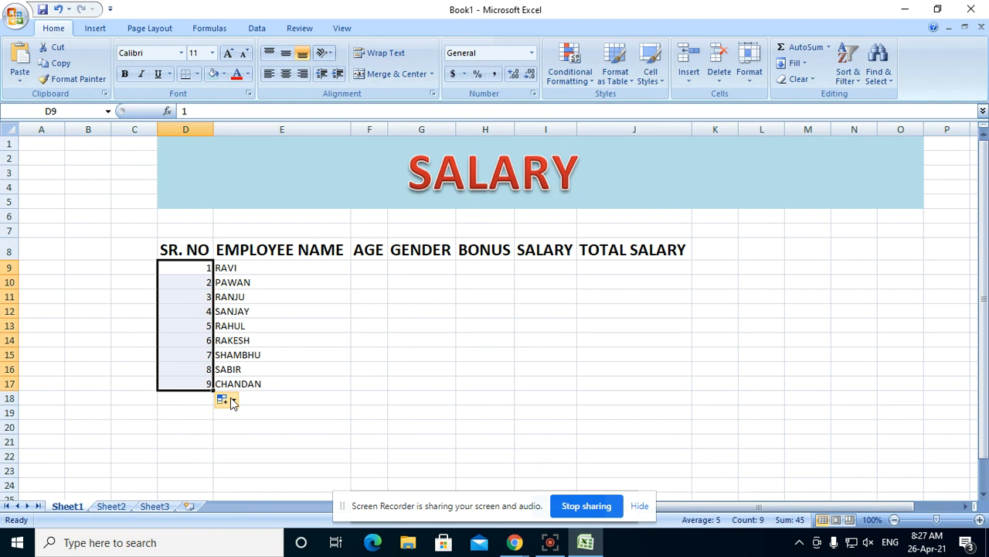
Add a tenth employee's name in E18 and serial number 10 in D18.
click(274, 399)
text(SARVESH)
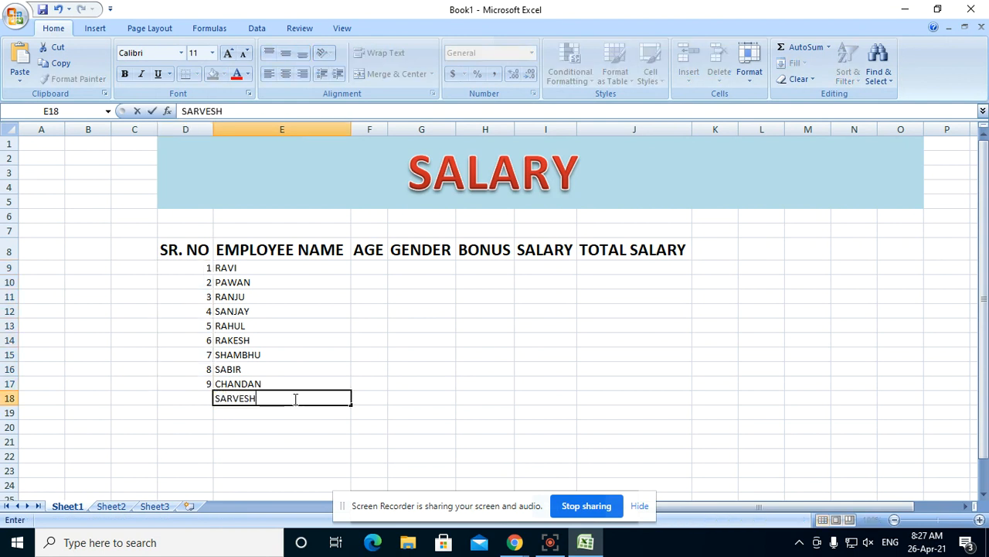
key(Return)
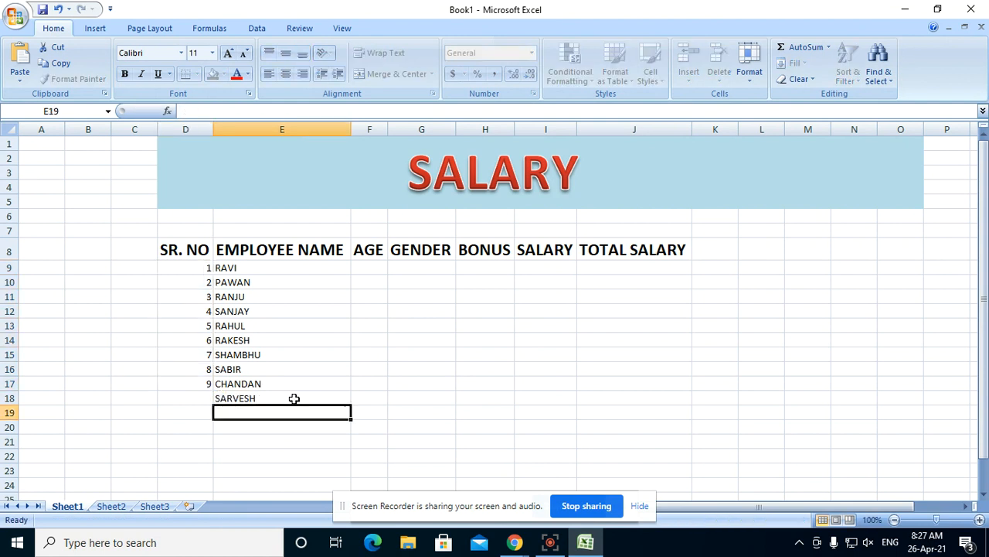
click(204, 399)
text(10)
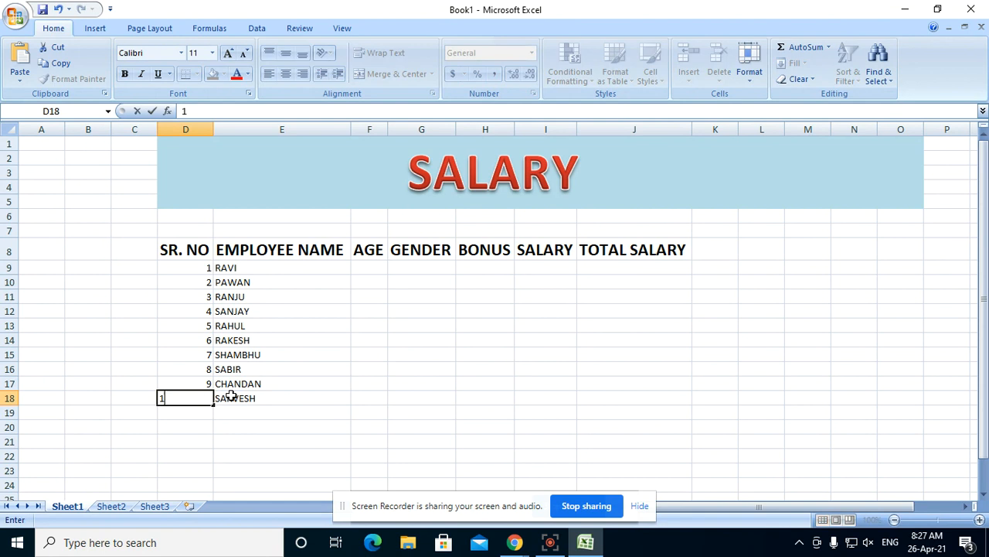
key(Return)
click(439, 337)
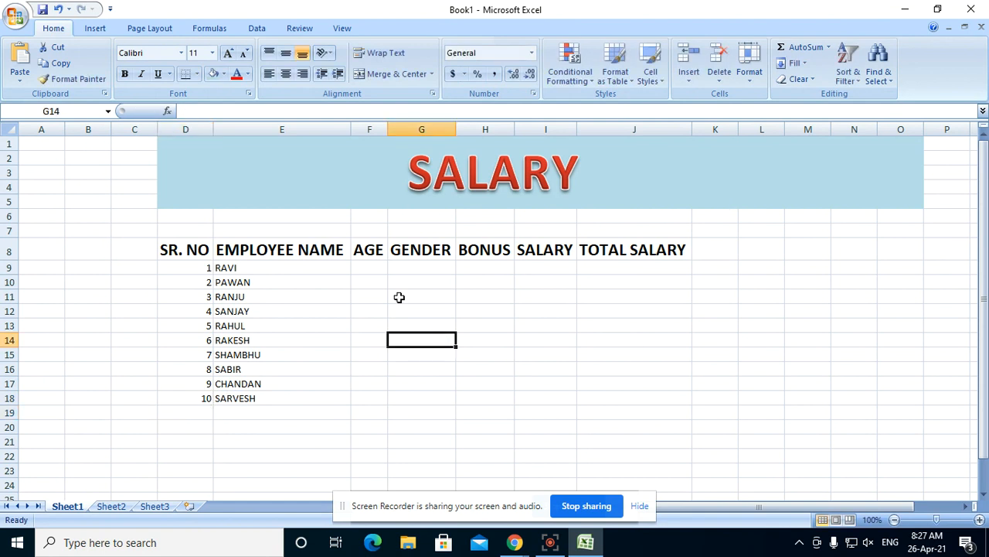
click(367, 269)
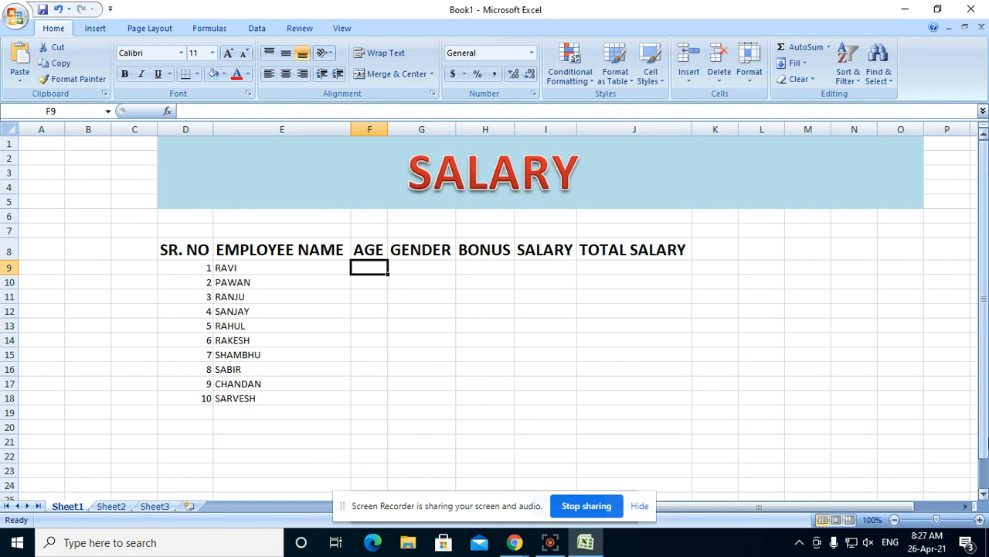
text(22)
key(Return)
text(26)
key(Return)
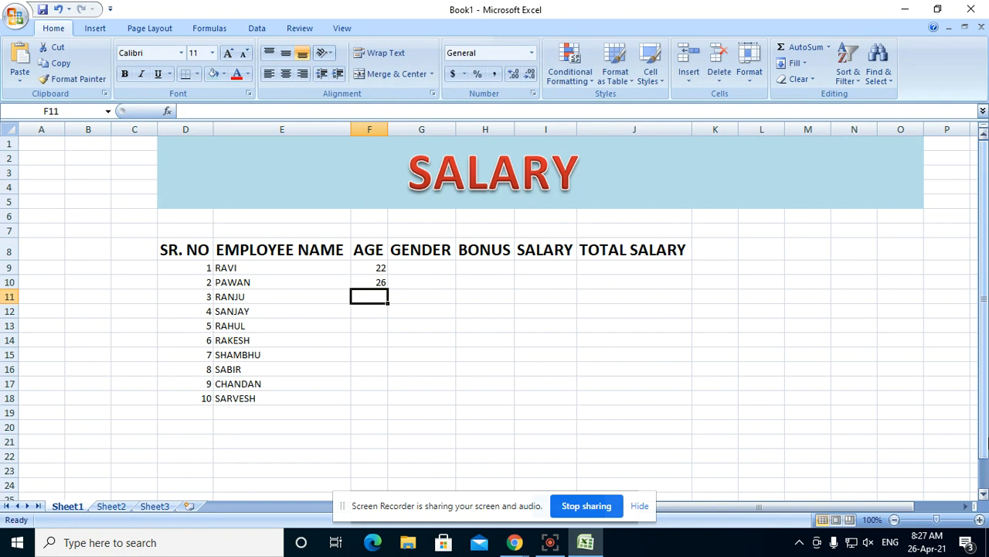
text(24)
key(Return)
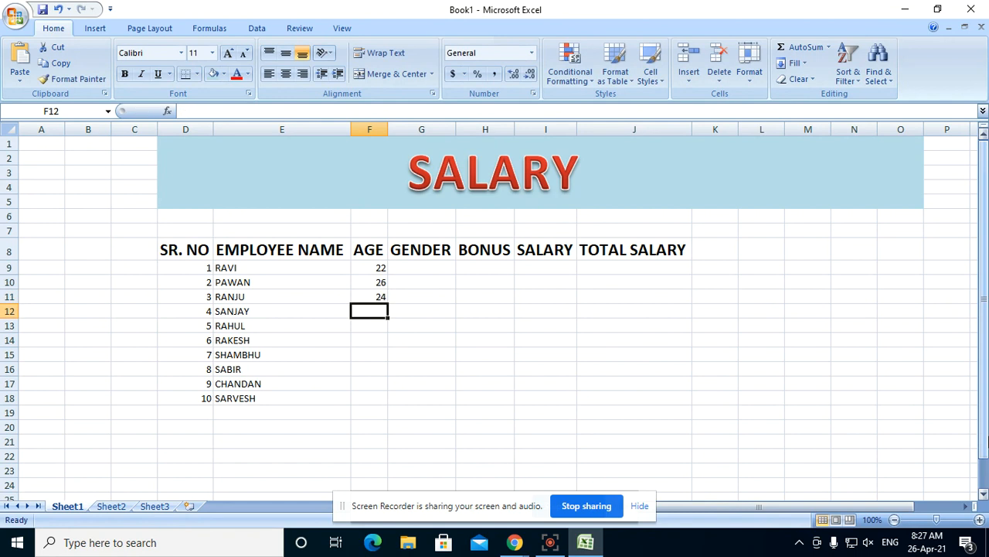
drag(375, 268, 377, 303)
key(Delete)
click(534, 353)
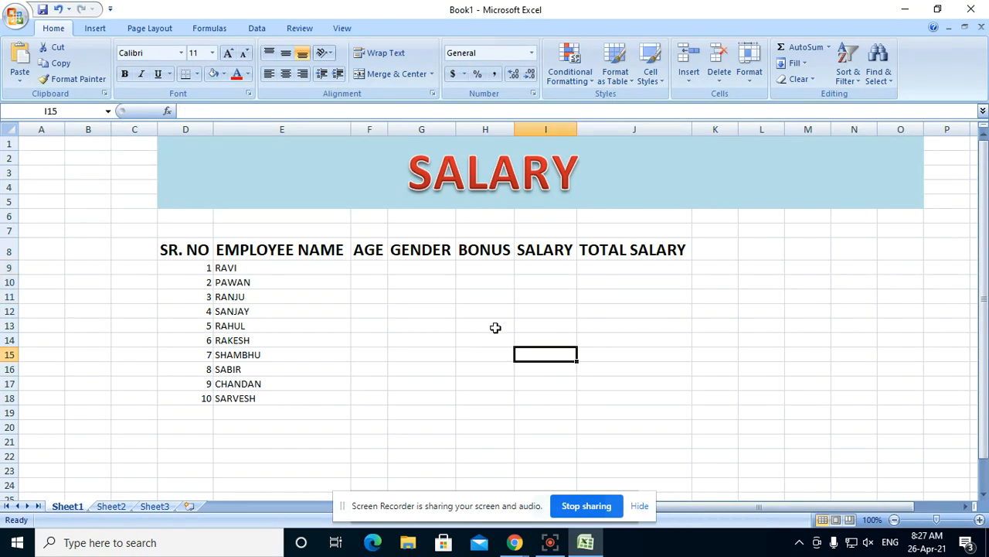
Enter =RANDBETWEEN(18,25) in F9 under AGE and fill the formula down to F18.
click(381, 266)
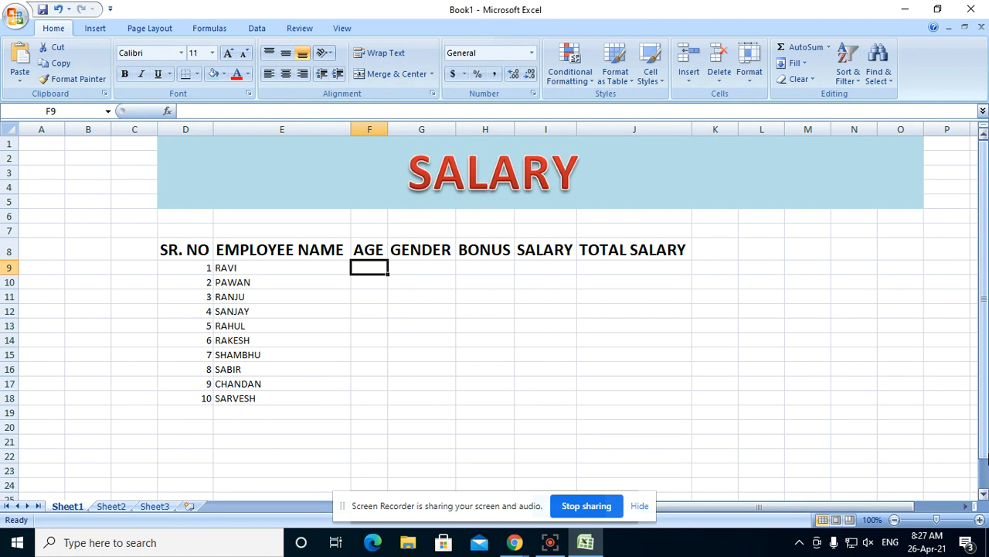
text(=RAN)
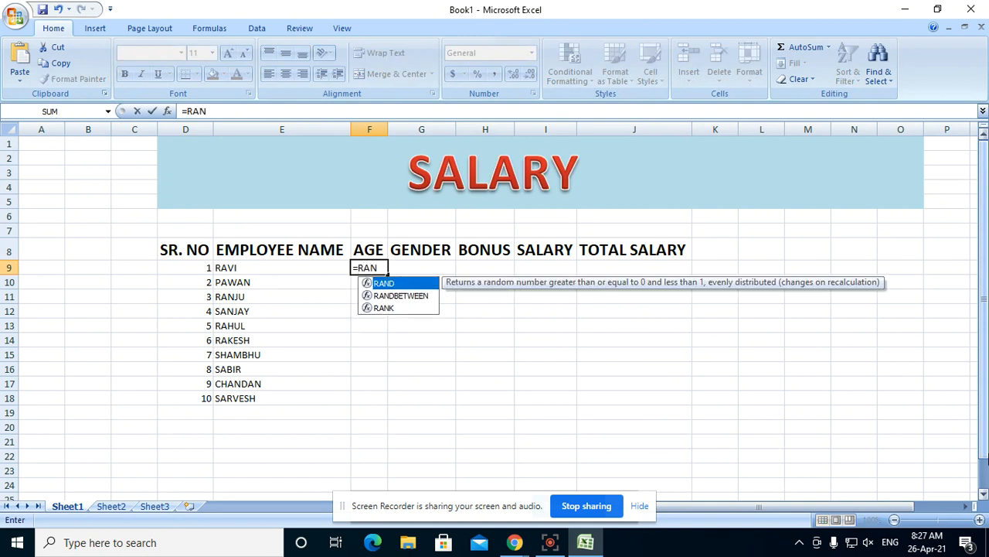
key(Down)
key(Tab)
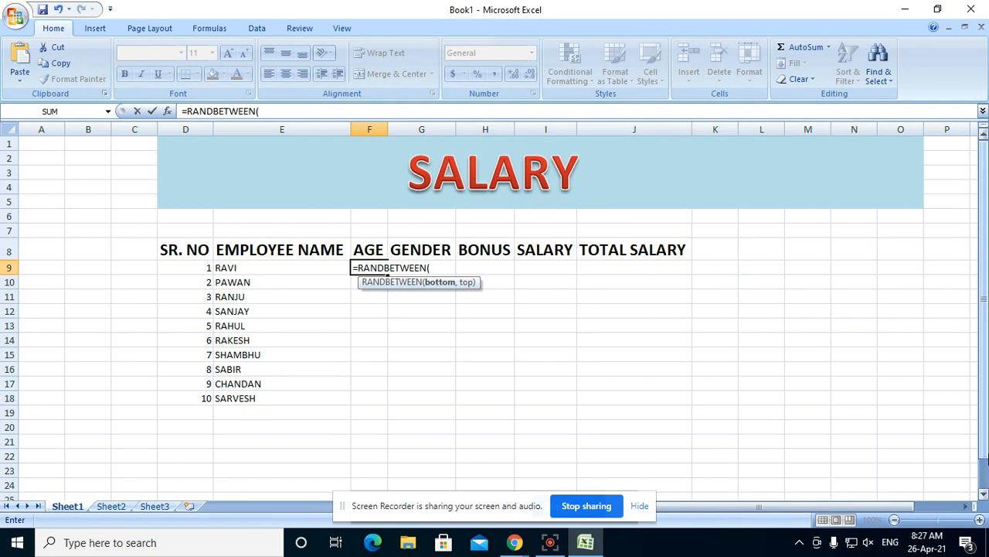
text(18,)
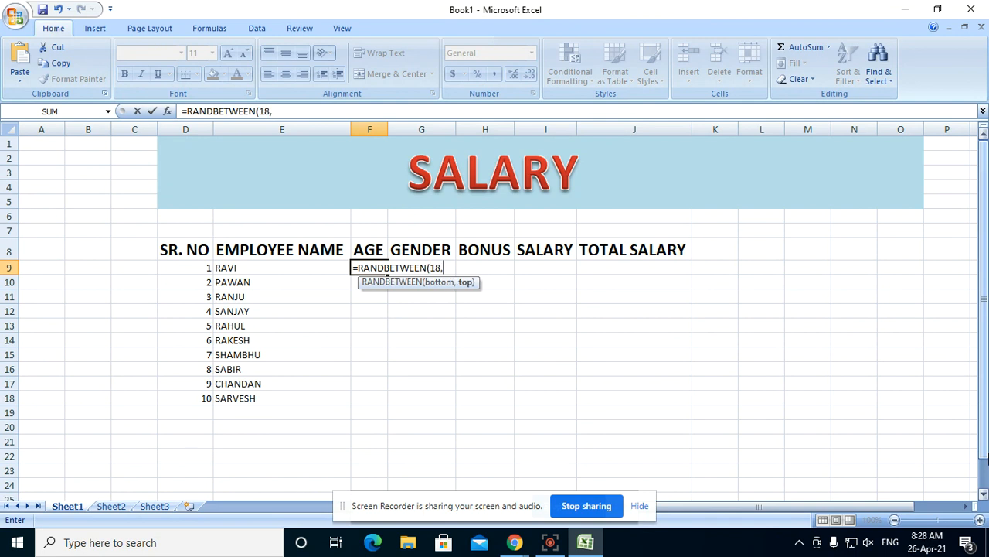
text(25)
key(Return)
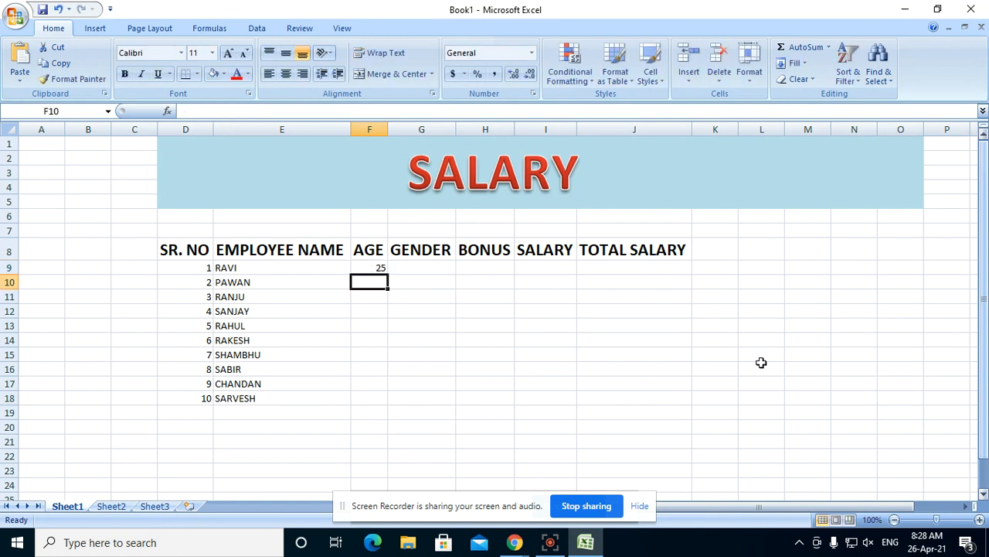
click(368, 267)
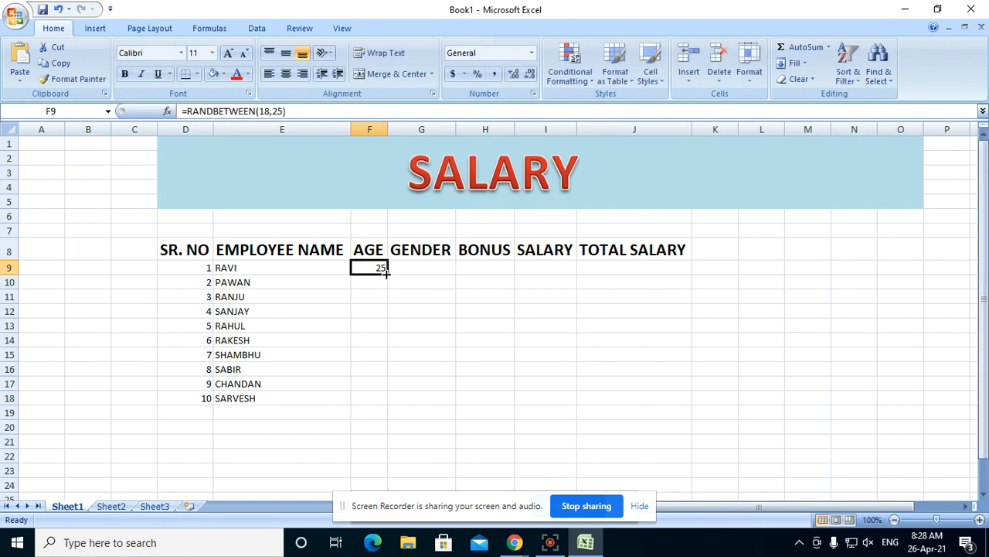
drag(386, 271, 364, 399)
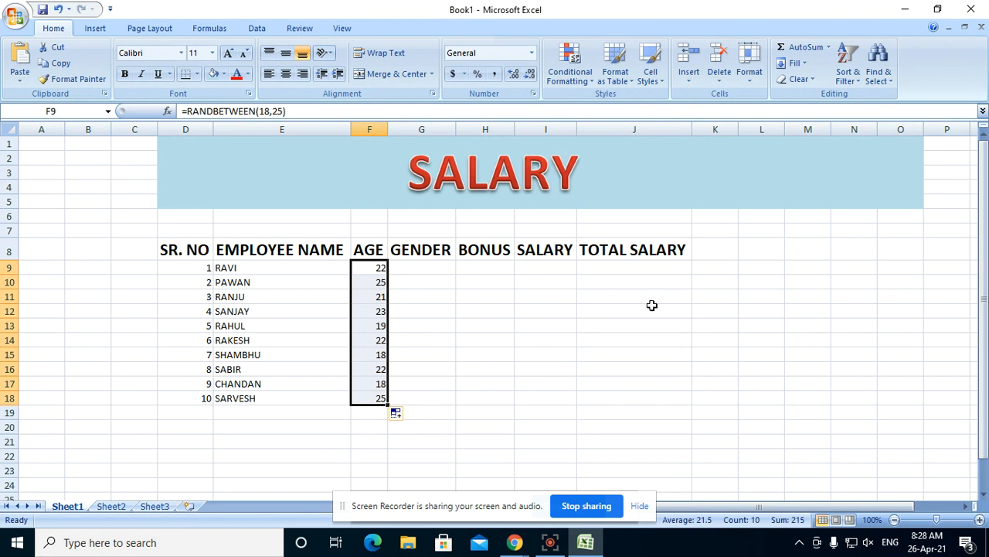
right_click(370, 294)
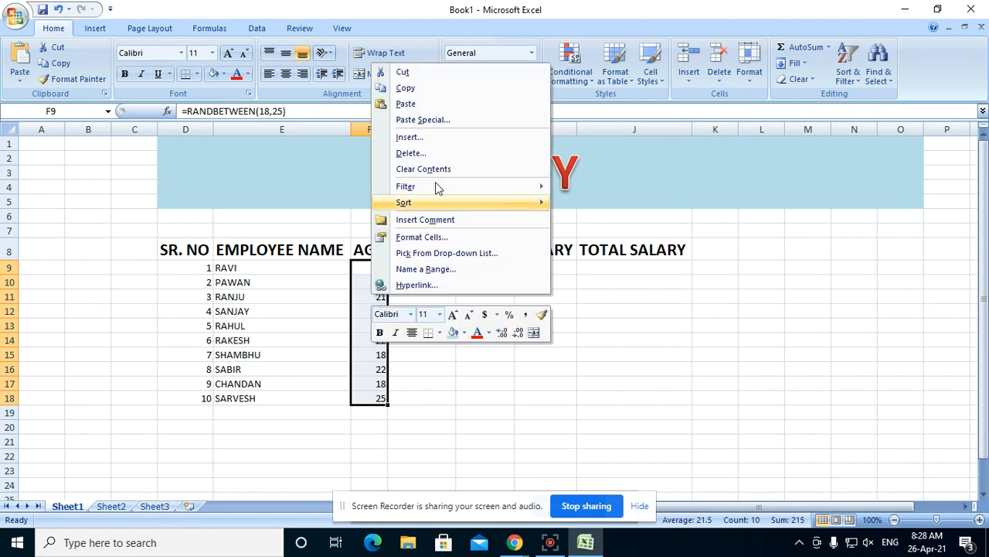
click(450, 88)
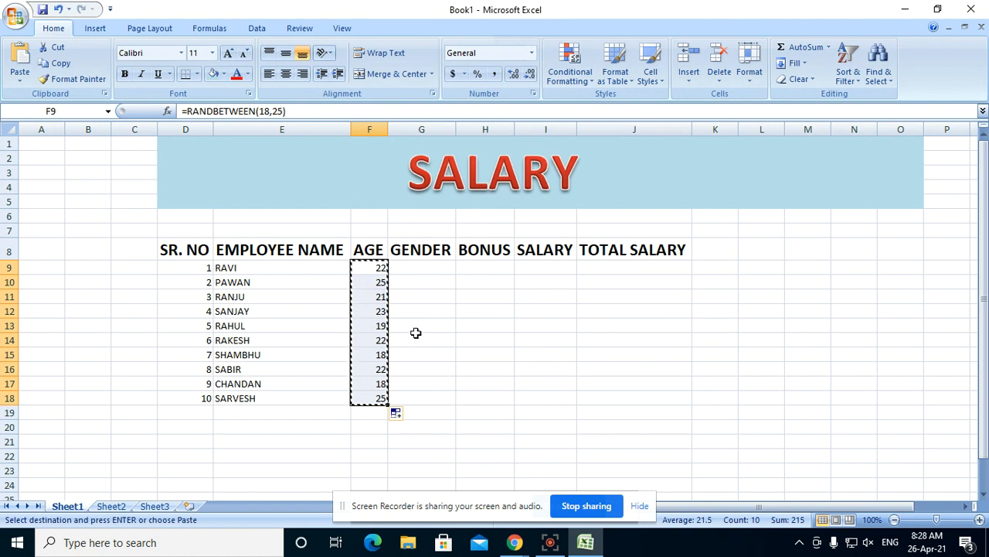
right_click(371, 319)
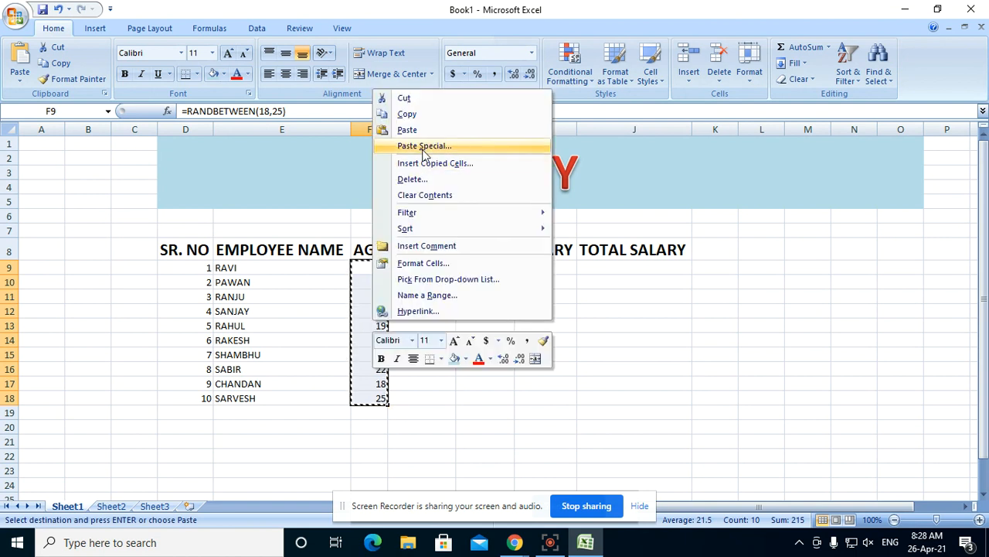
click(684, 341)
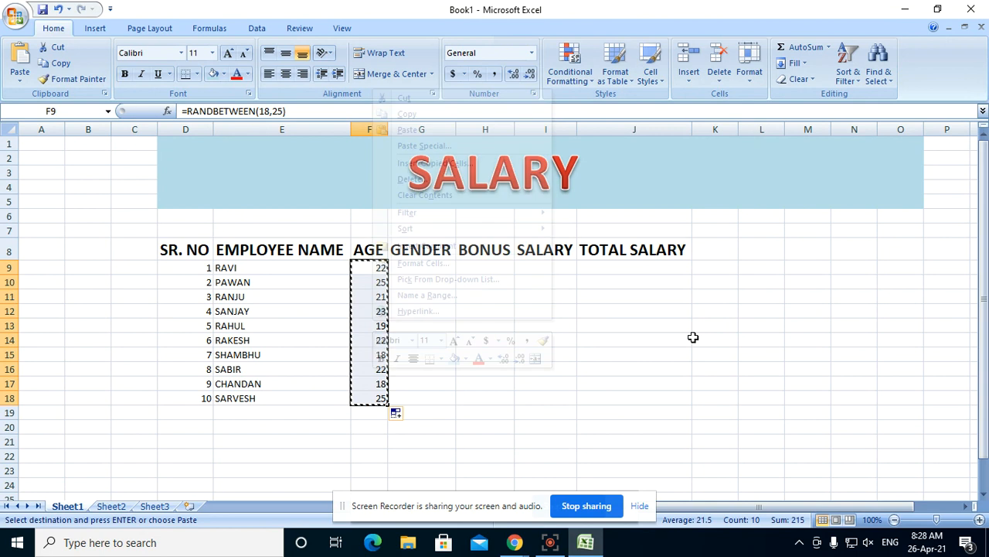
double_click(648, 341)
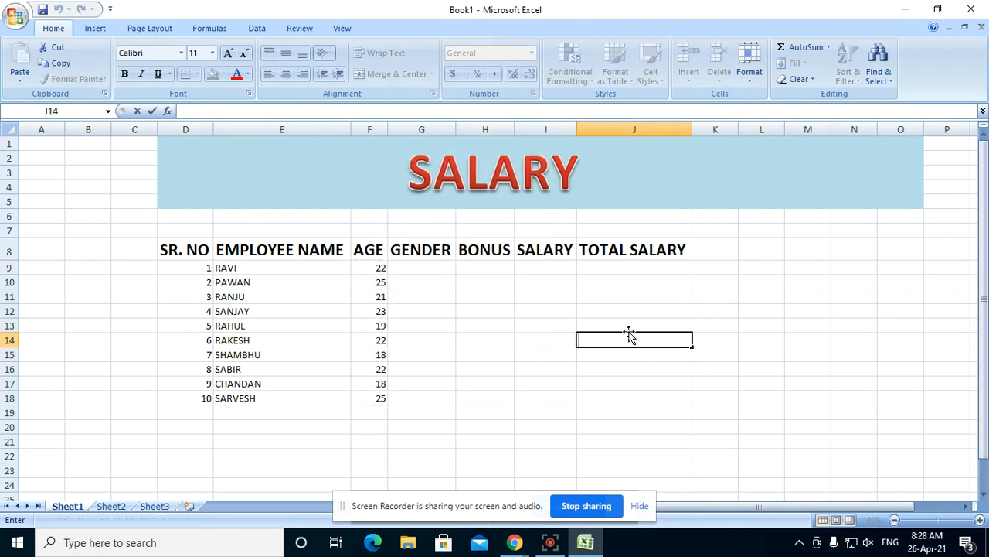
click(622, 328)
Replace the random age formulas in F9:F18 with fixed numbers by copying the range and pasting it over itself as Values.
drag(382, 267, 377, 398)
right_click(374, 375)
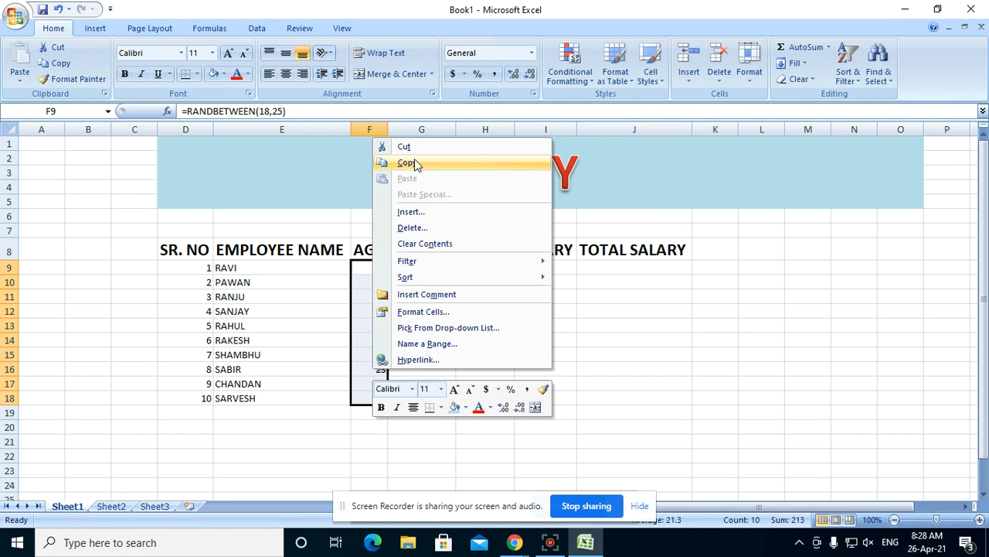
click(408, 162)
right_click(379, 325)
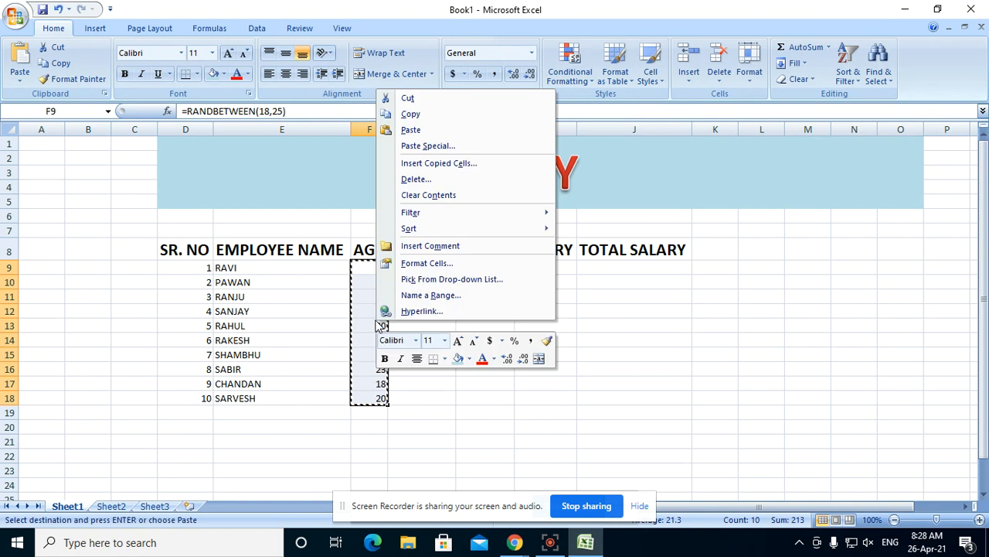
click(405, 146)
click(307, 93)
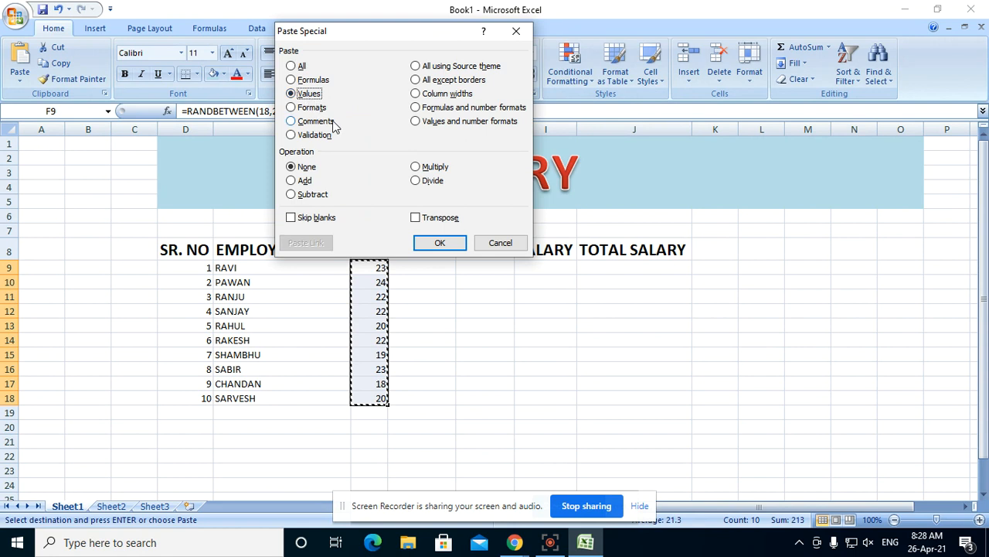
click(440, 243)
click(516, 330)
click(666, 357)
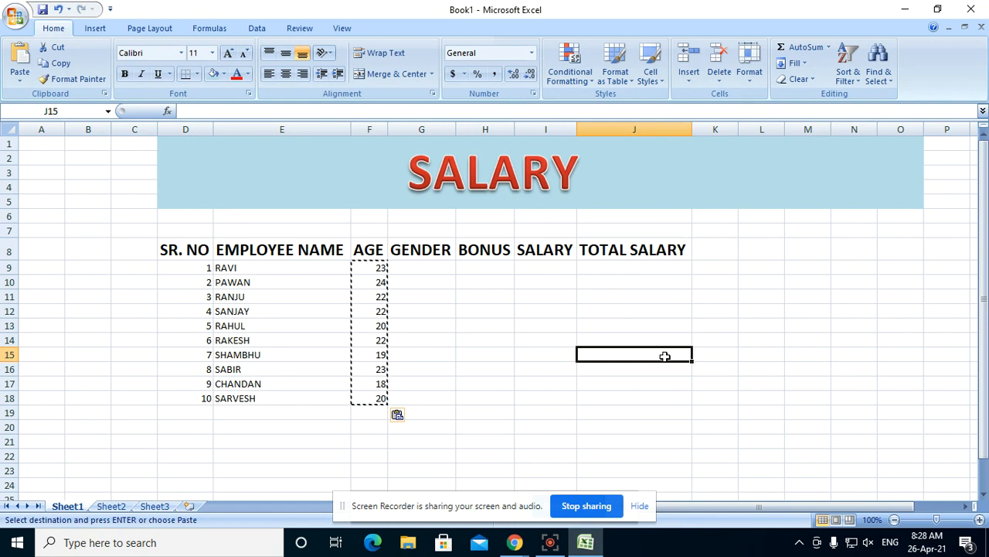
double_click(665, 357)
click(779, 316)
click(734, 385)
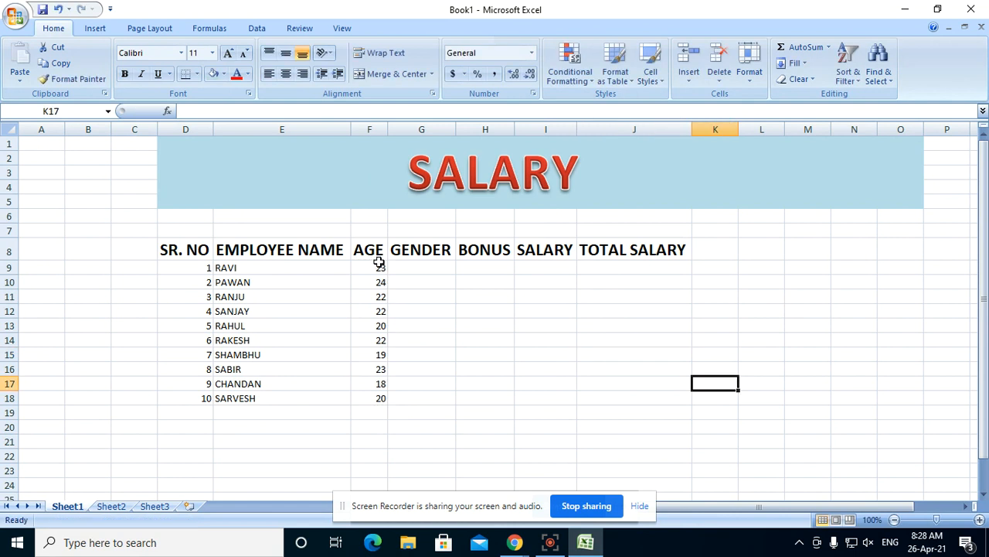
drag(377, 268, 366, 395)
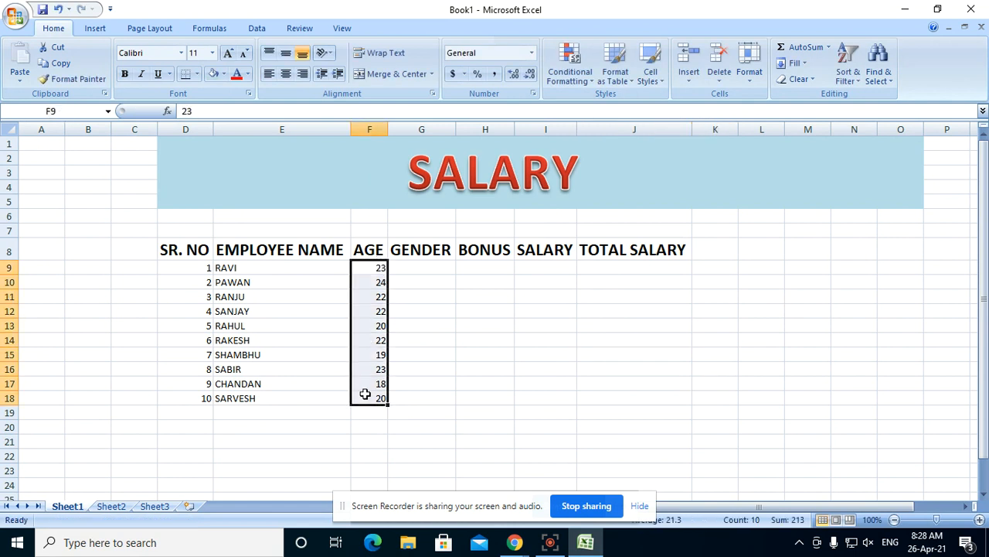
click(612, 374)
Fill in GENDER for the first three employees, entering MALE in G9 and G10 and FEMALE in G11.
click(444, 269)
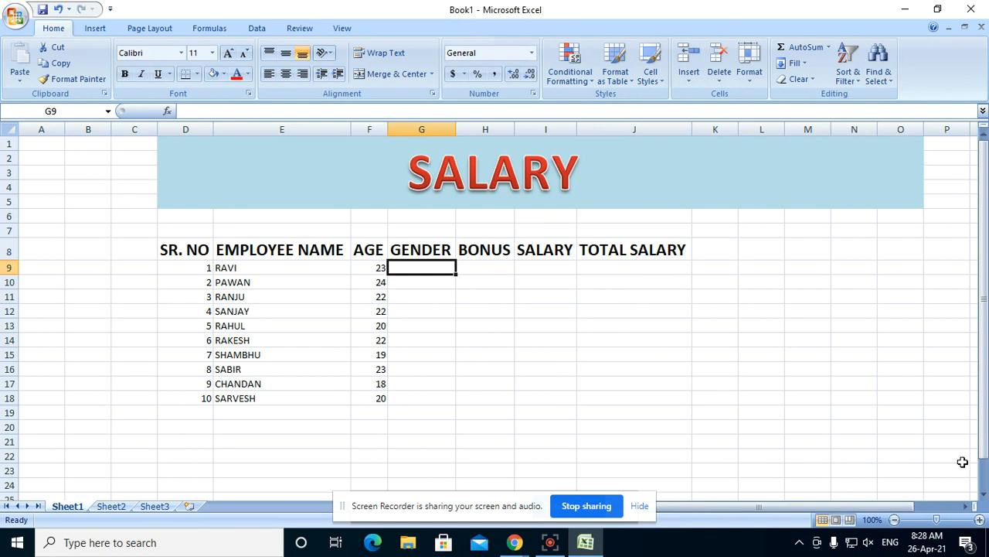
text(MALE)
key(Return)
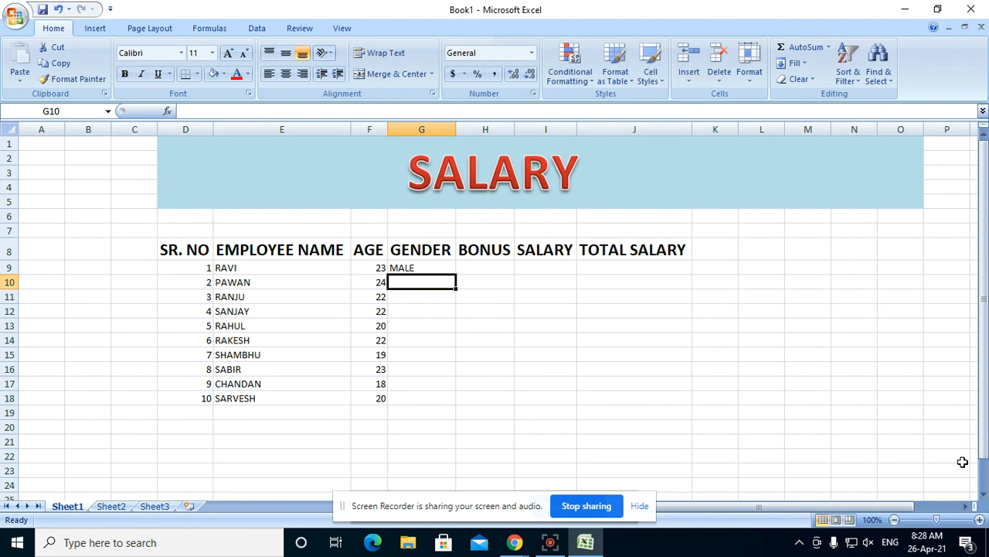
text(MALE)
key(Return)
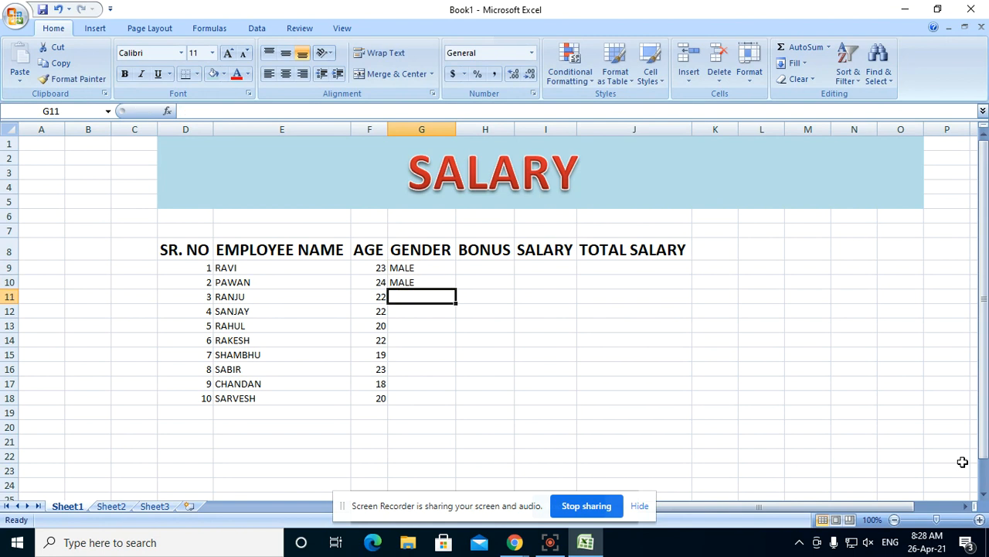
text(FEMALE)
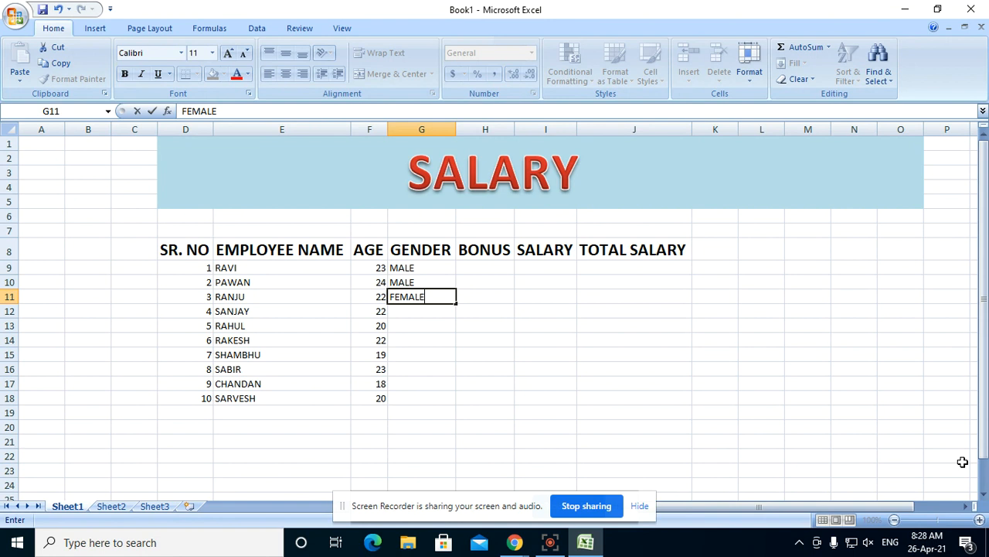
key(Return)
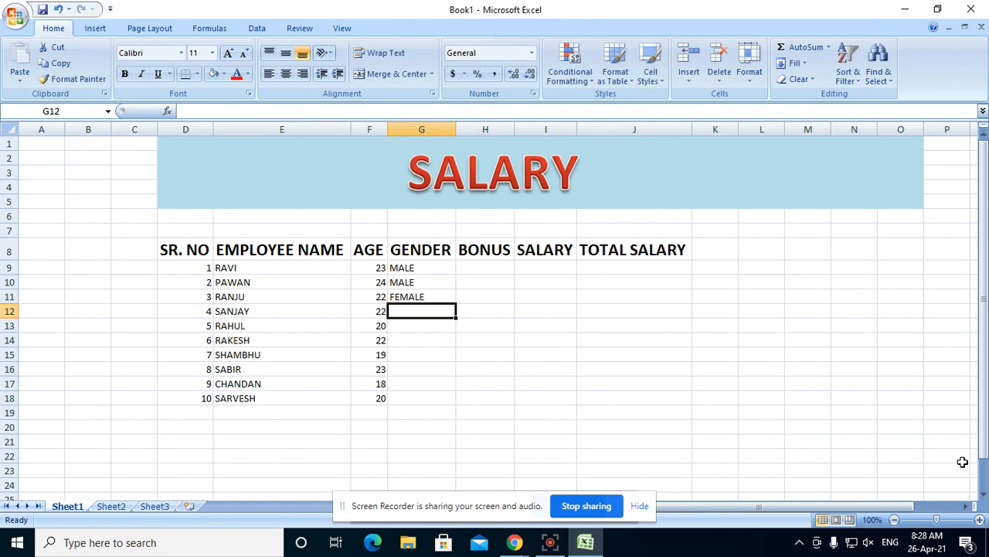
Enter MALE in the GENDER column for the remaining employees, from G12 down to G18.
text(MALE)
key(Return)
text(MALE)
key(Return)
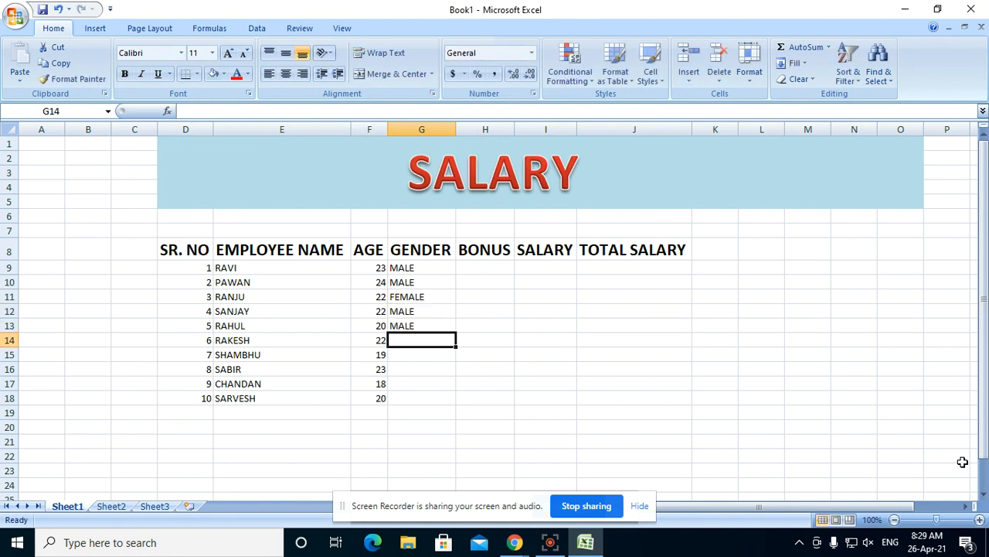
text(MALE)
key(Return)
text(MALE)
key(Return)
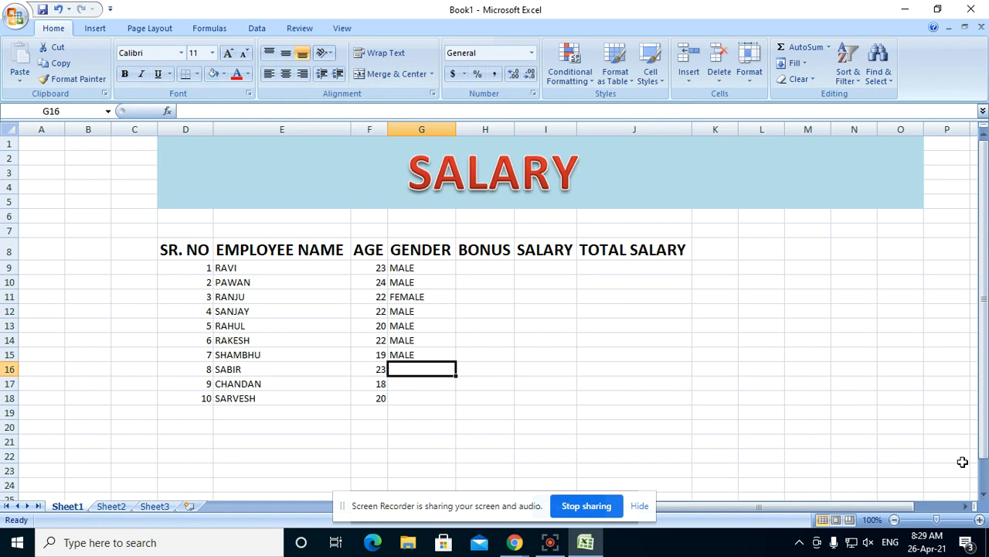
text(MALE)
key(Return)
text(M)
key(Return)
text(M)
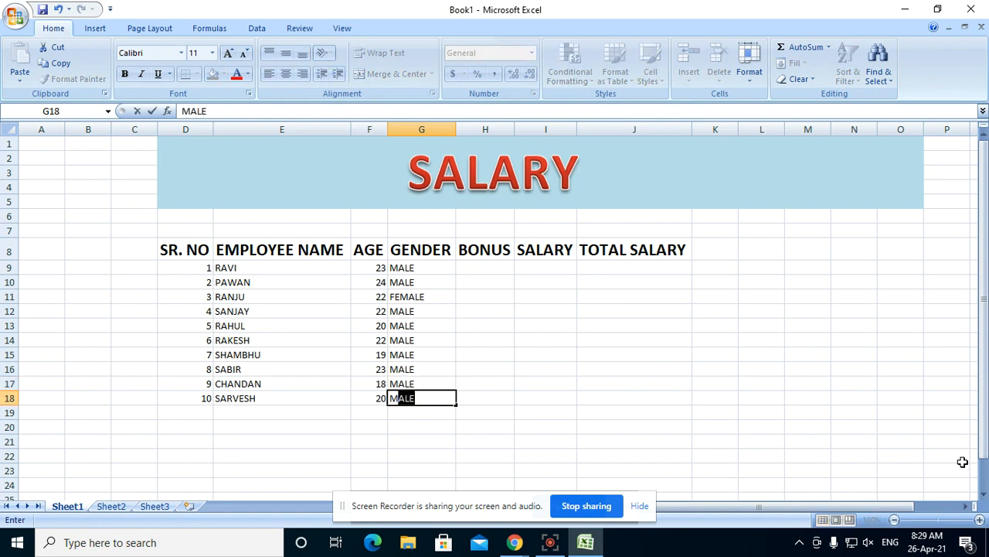
key(Return)
Replace the sixth employee's name in E14 with a woman's name and set the gender in G14 to FEMALE.
click(247, 339)
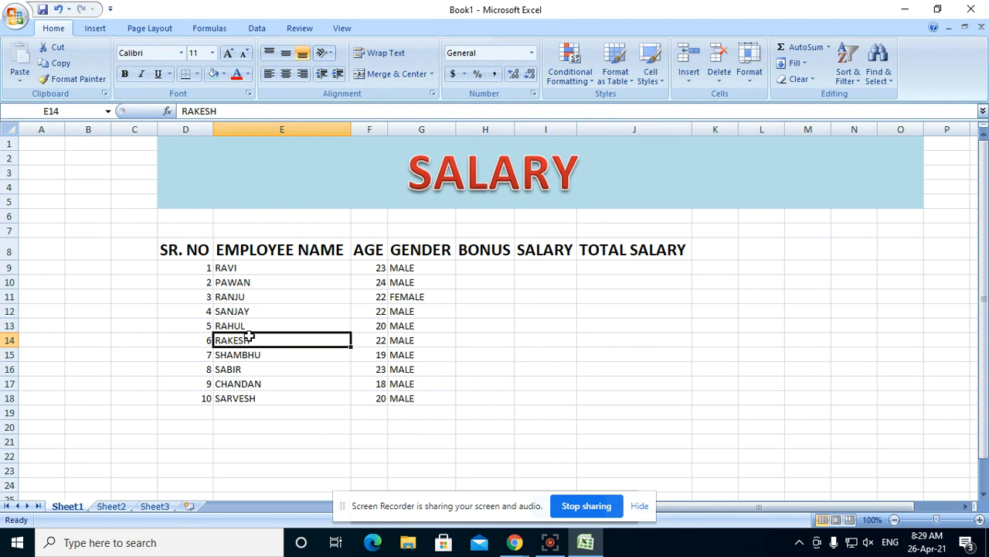
text(SAKSH)
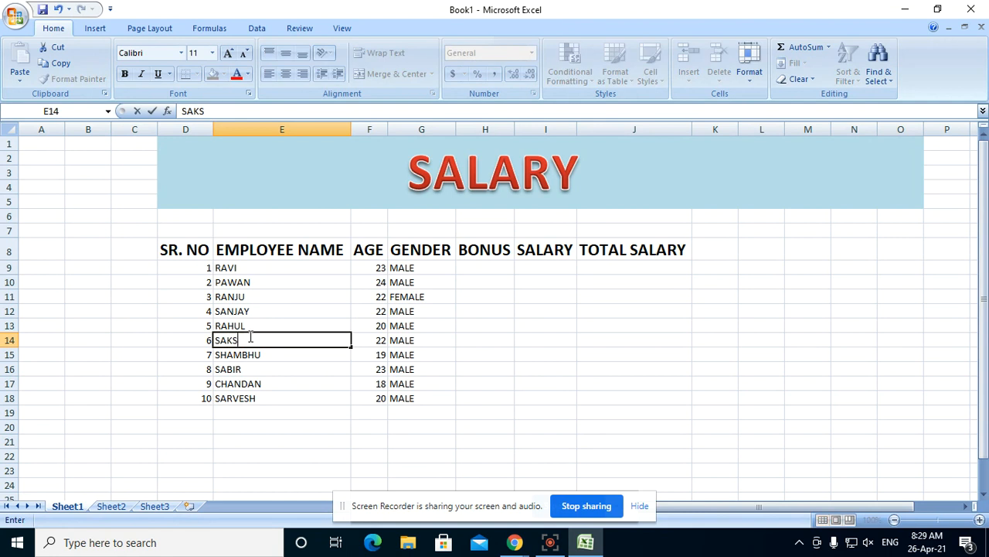
key(Tab)
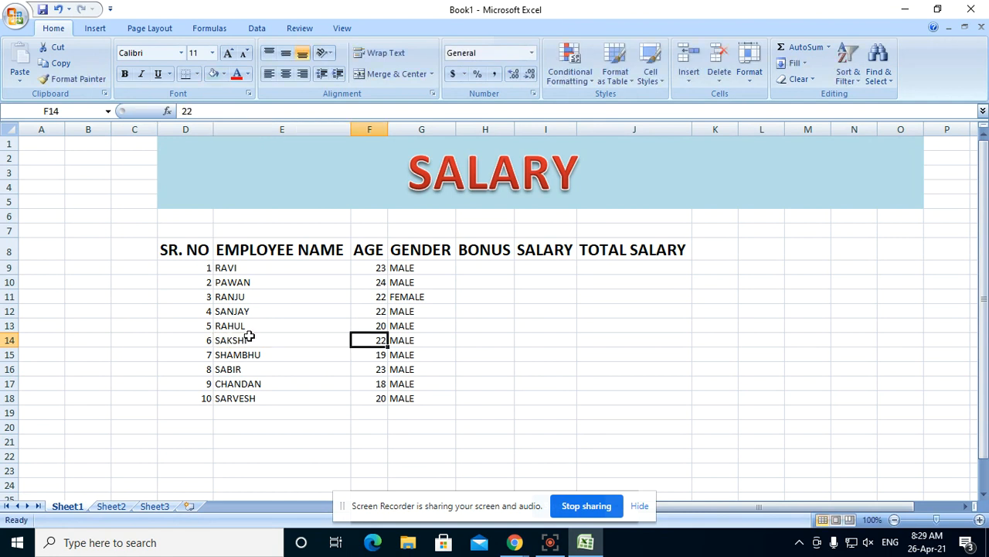
key(Tab)
text(FE)
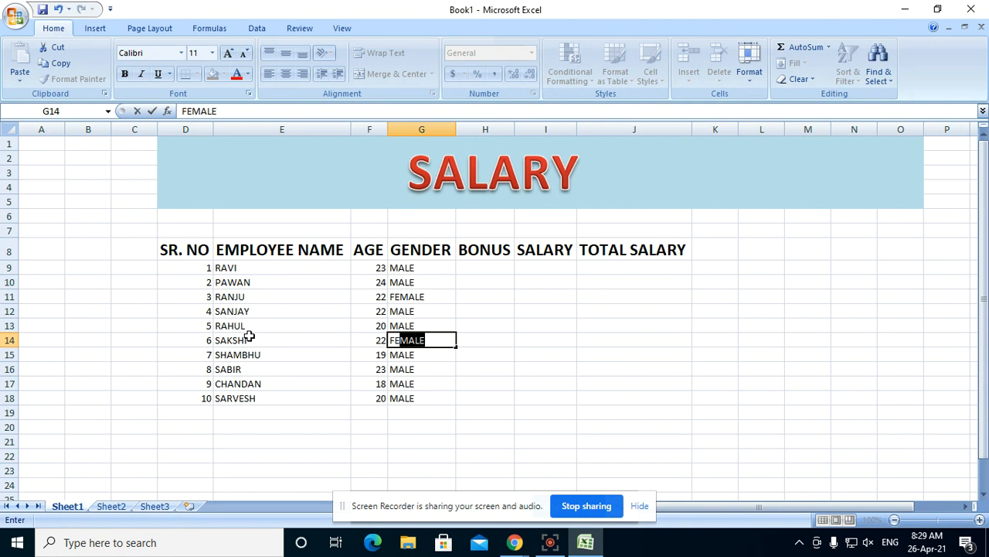
key(Return)
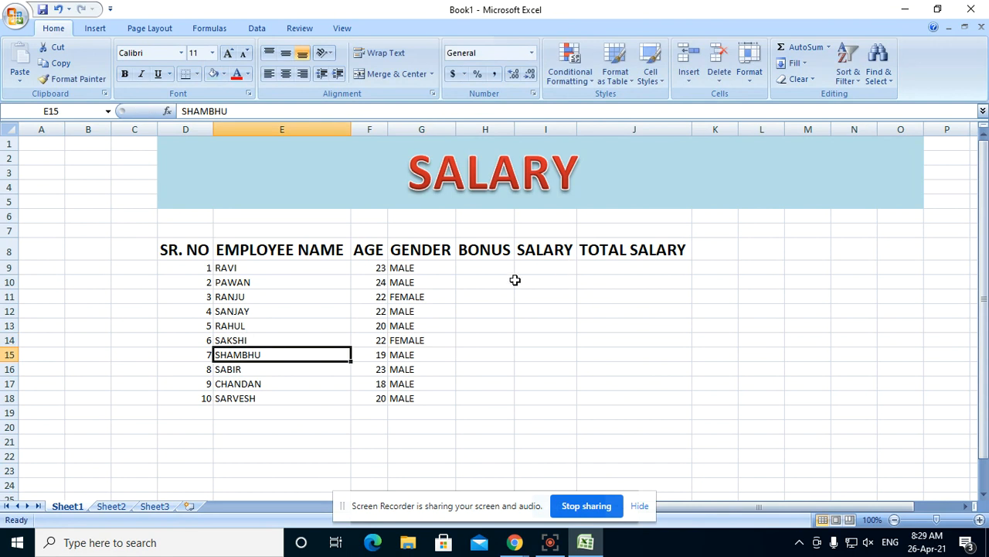
click(480, 268)
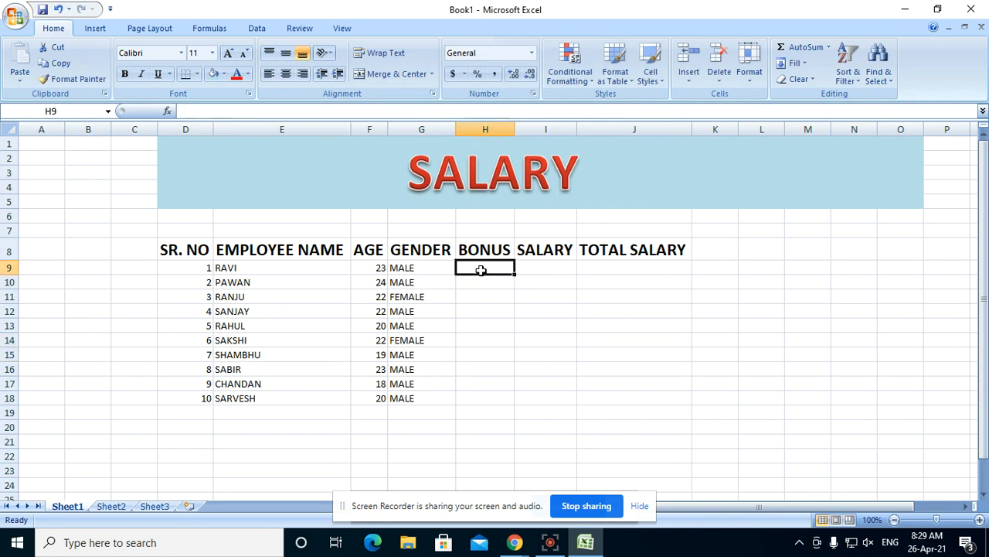
click(559, 272)
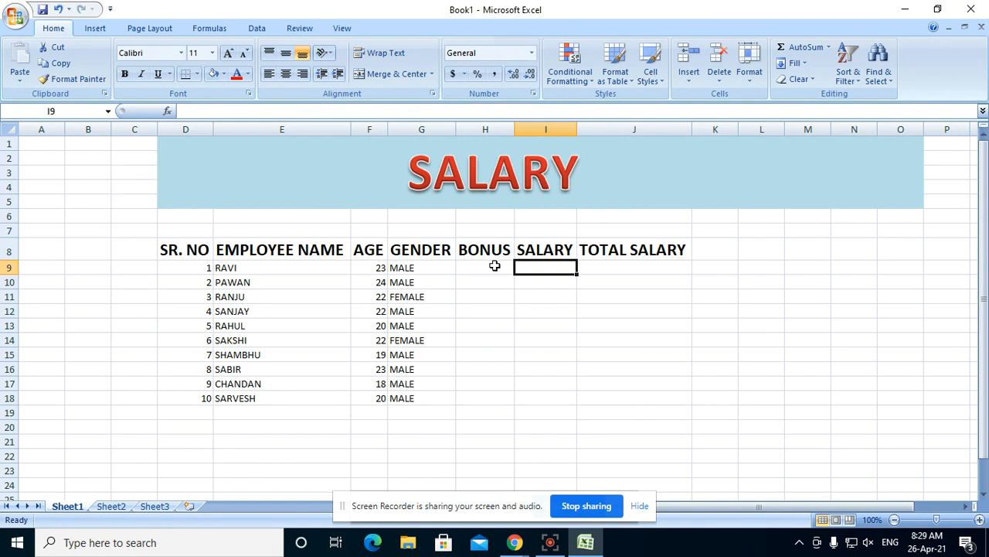
drag(495, 265, 495, 396)
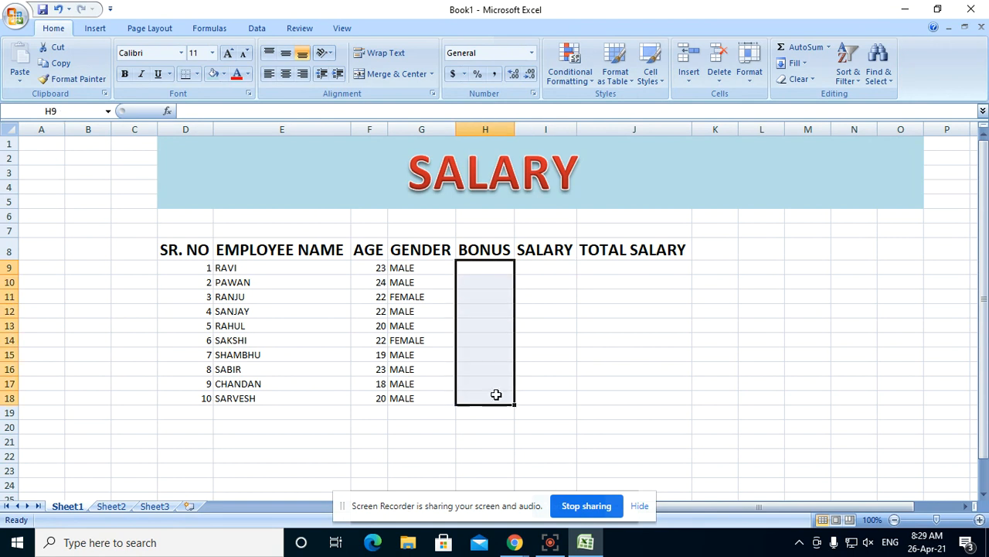
drag(634, 264, 630, 387)
Enter =RANDBETWEEN(10000,15000) in I9 under SALARY and fill the formula down to I18.
click(544, 271)
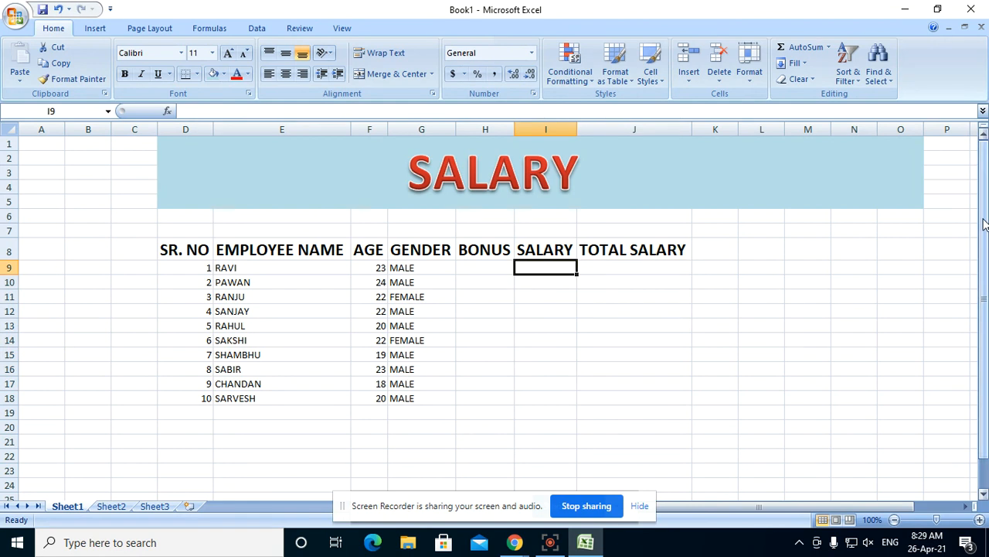
text(=RAN)
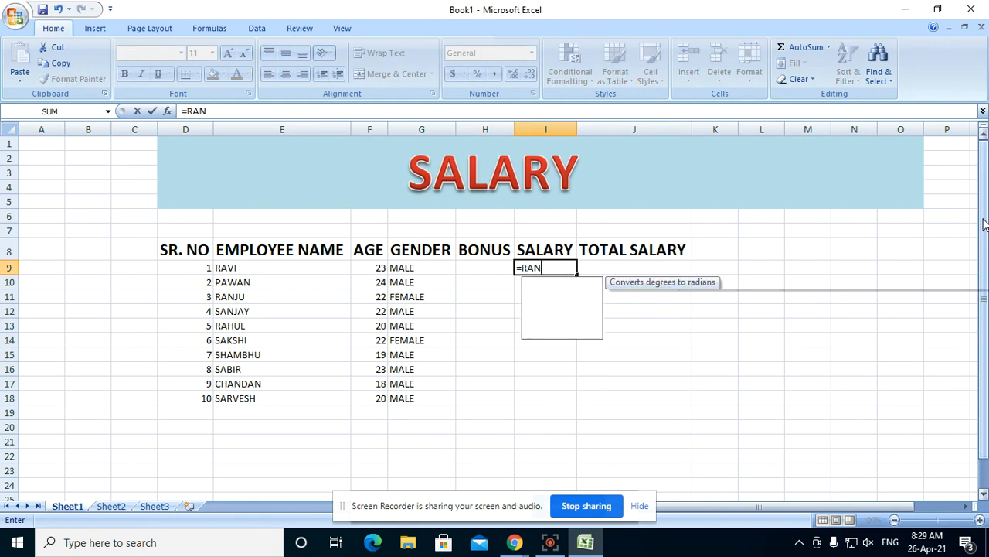
key(Down)
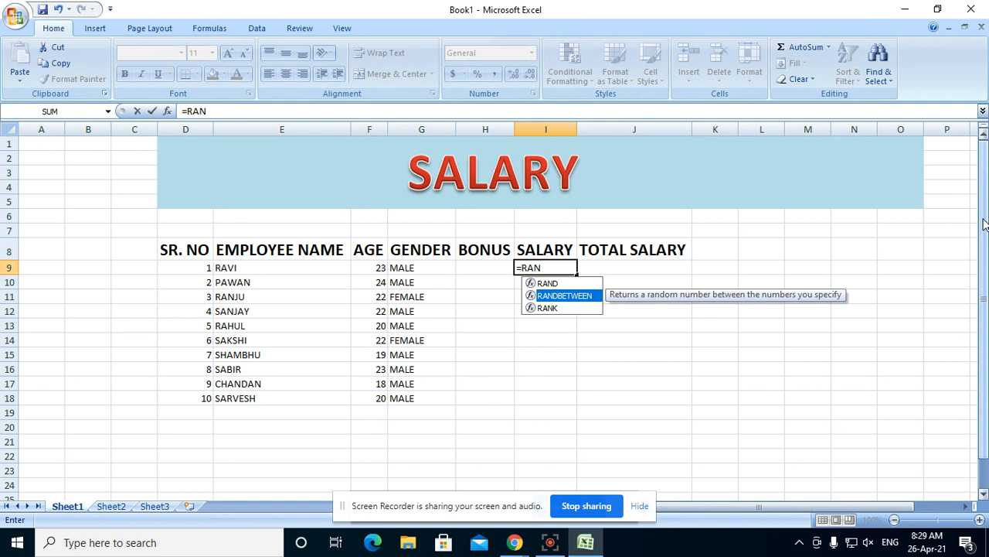
key(Tab)
text(1000)
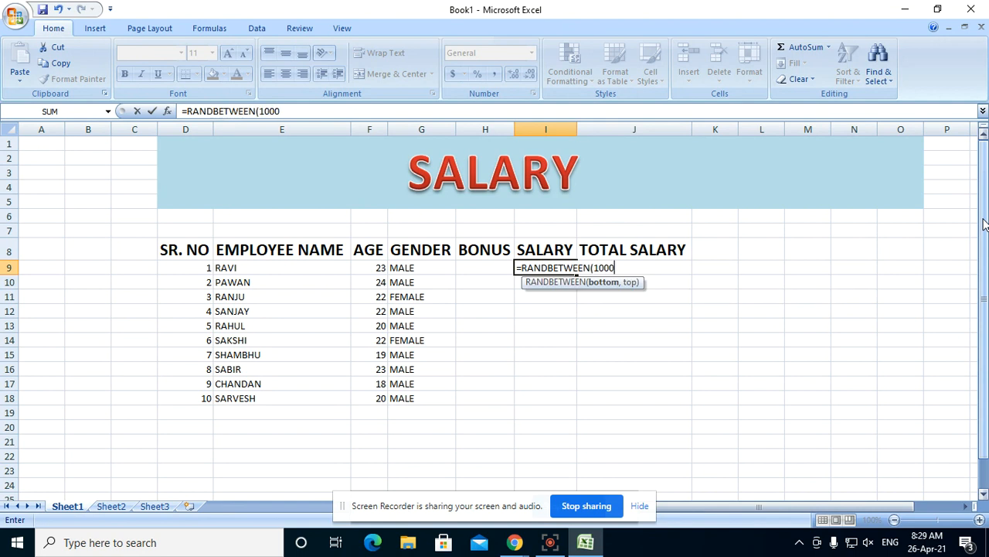
text(0,15000)
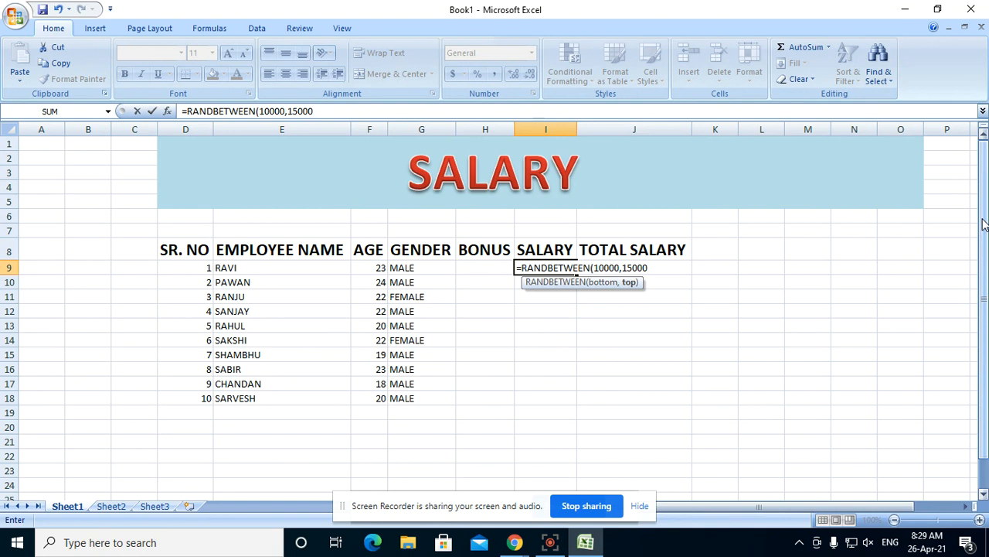
text())
key(Return)
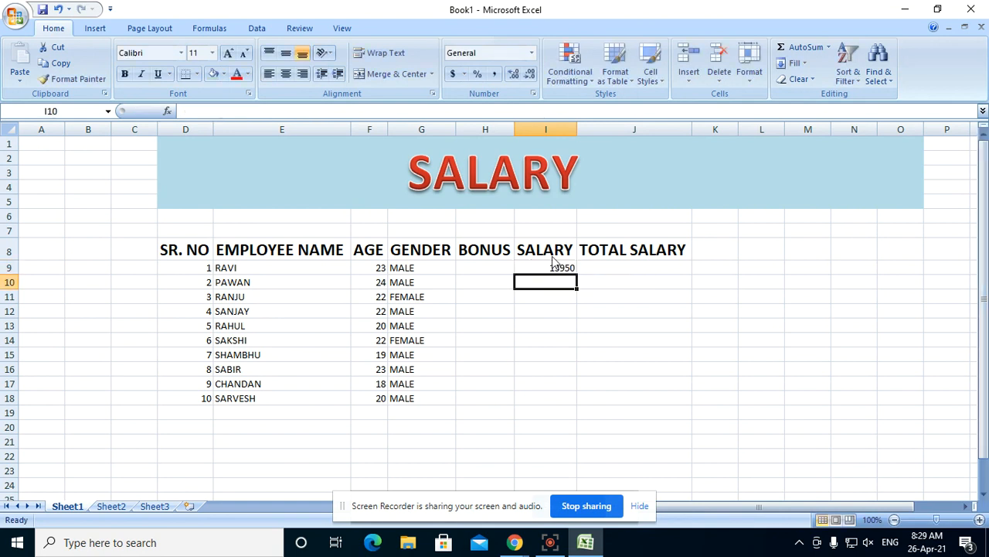
click(558, 267)
drag(578, 273, 565, 404)
Convert the random salary formulas in I9:I18 to fixed numbers by copying the range and pasting it over itself as Values.
right_click(552, 393)
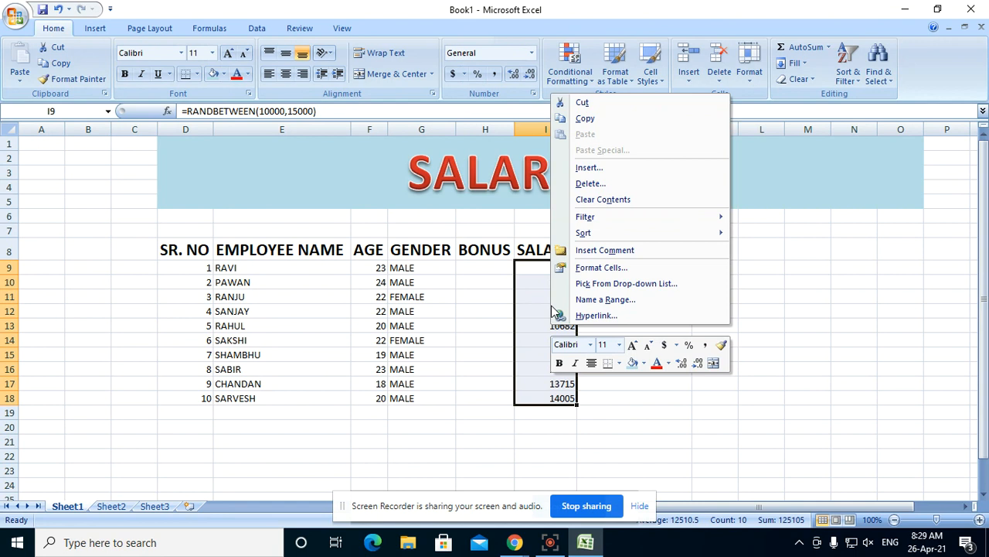
click(595, 123)
right_click(541, 395)
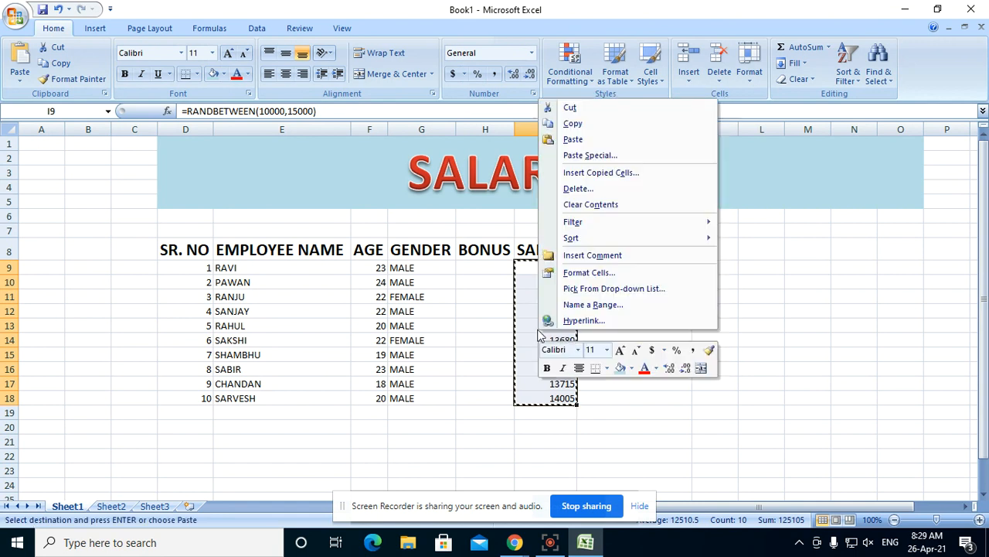
click(566, 149)
click(473, 99)
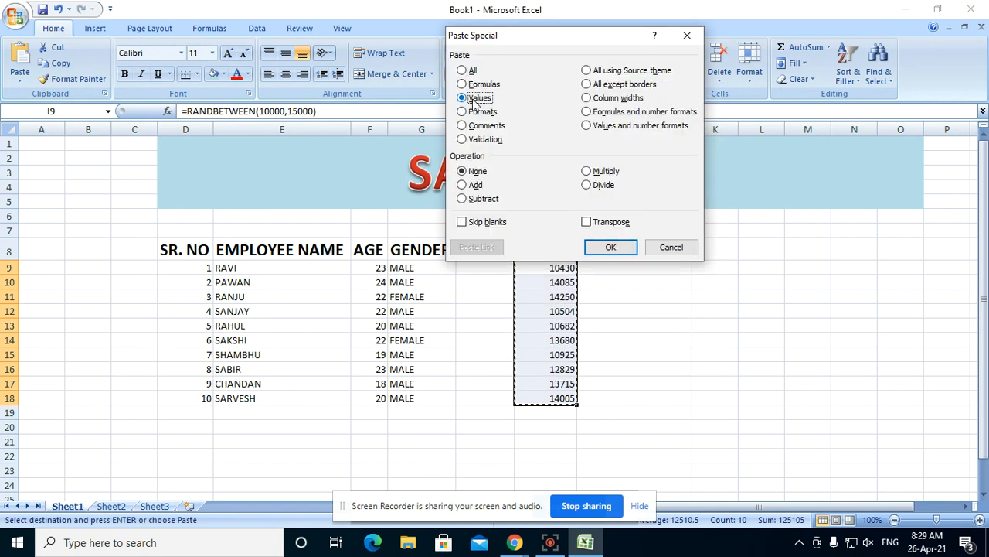
click(607, 249)
click(761, 312)
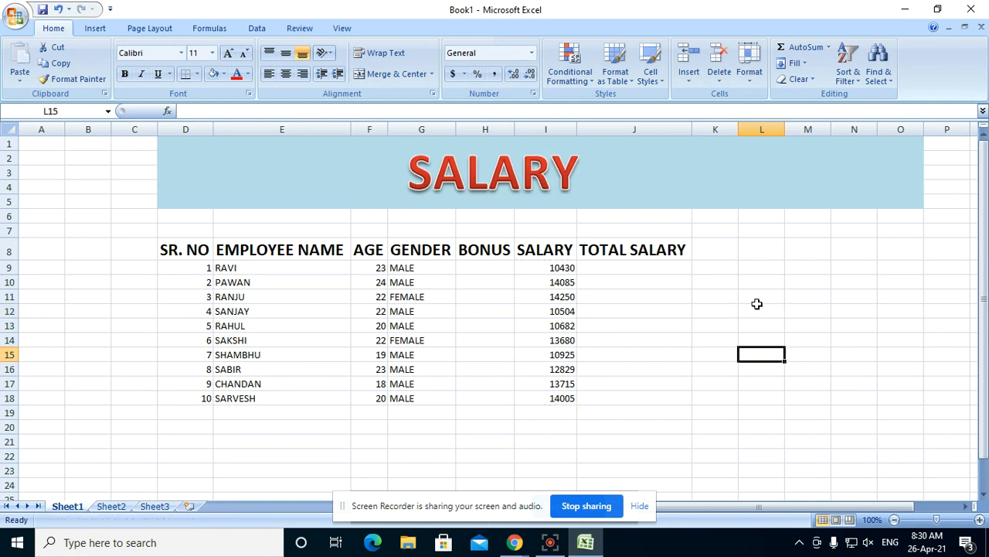
click(743, 297)
click(466, 268)
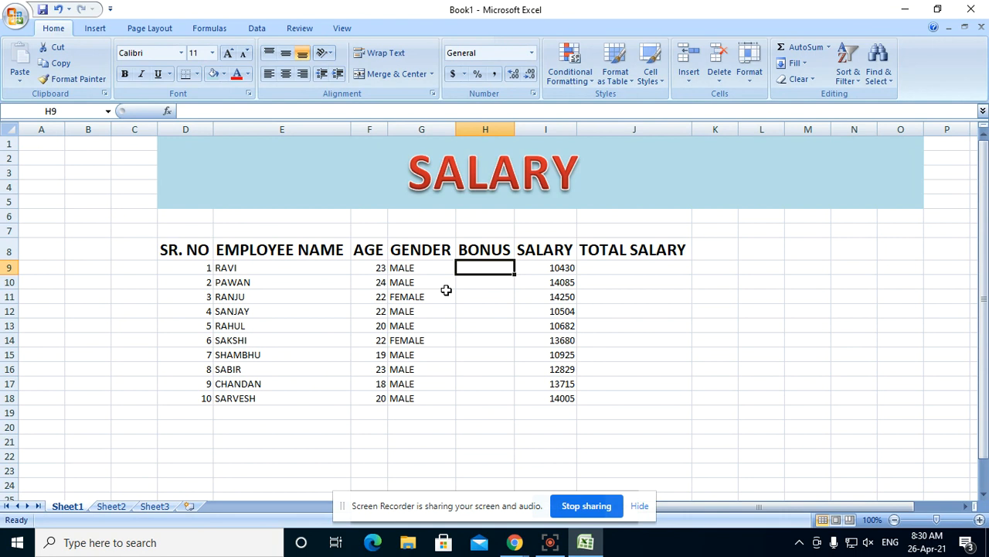
click(377, 269)
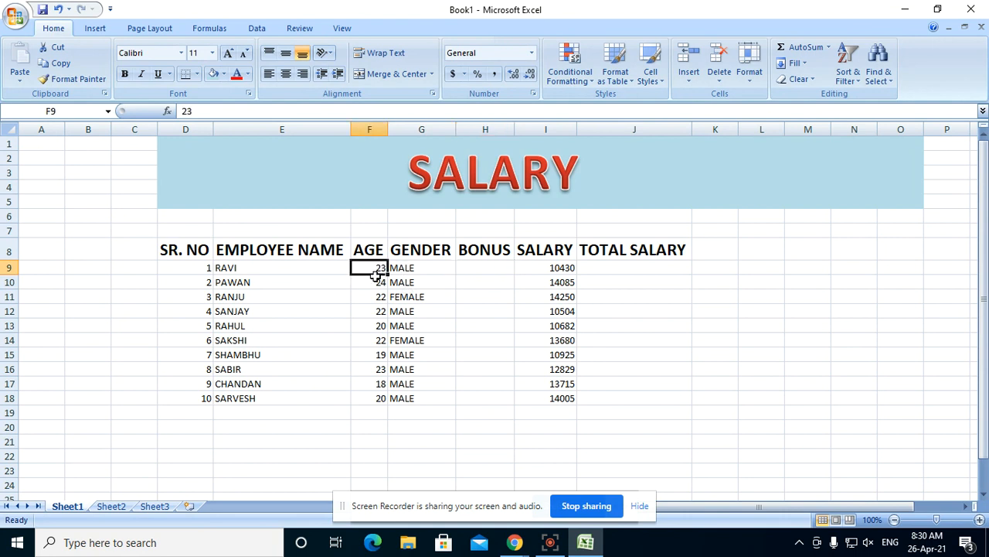
drag(546, 267, 545, 398)
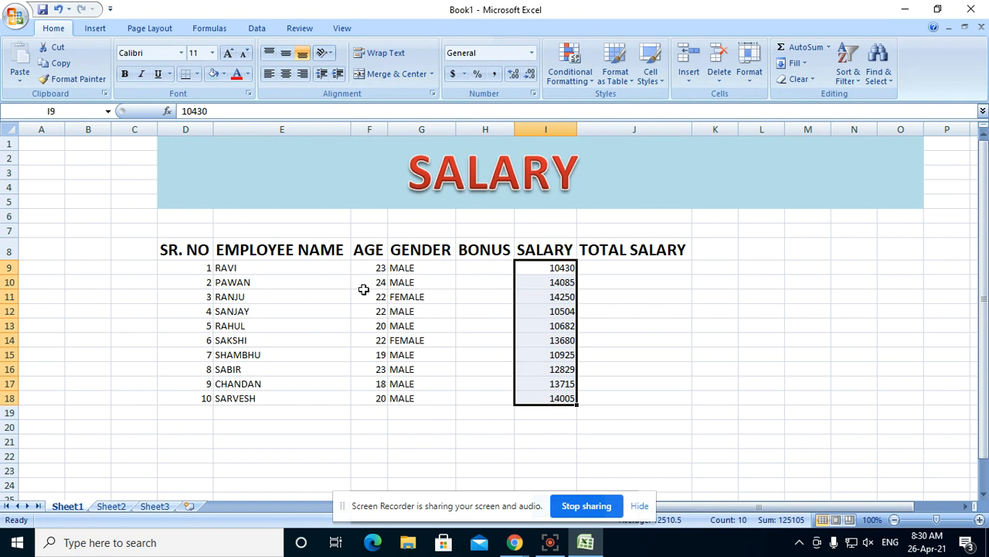
drag(481, 267, 476, 397)
drag(630, 270, 616, 397)
Enter the formula =IF(G9="MALE","10000","12000") in H9 under BONUS.
click(497, 267)
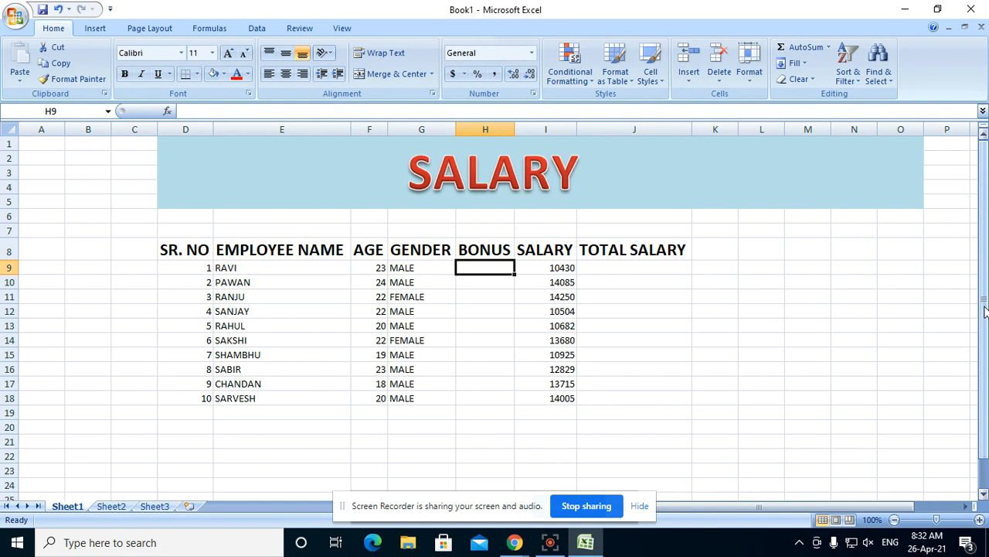
text(=IF)
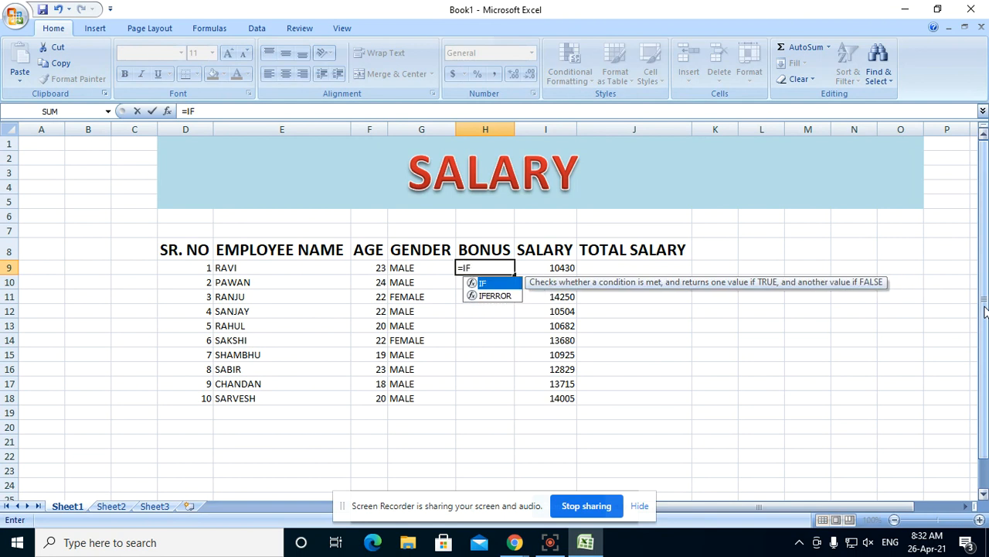
text(()
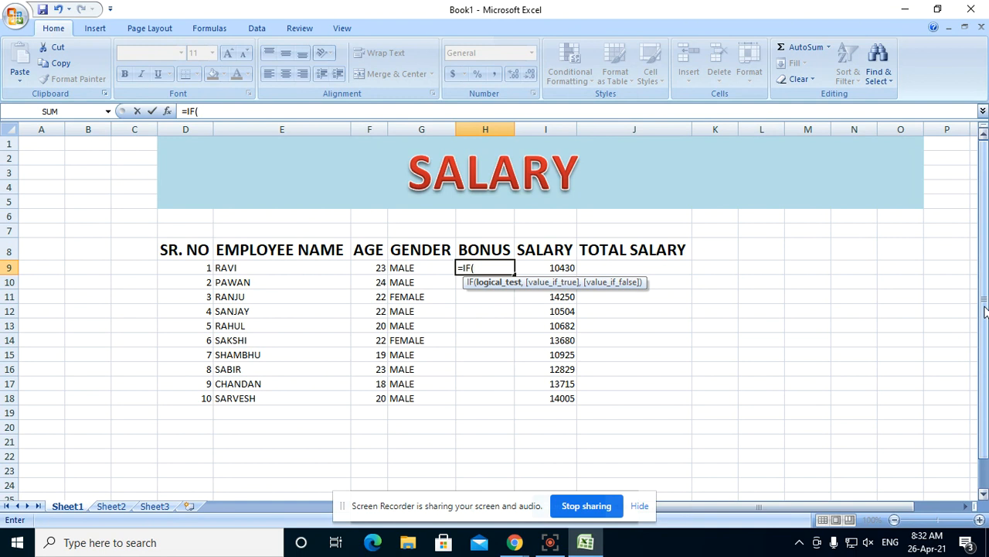
click(423, 268)
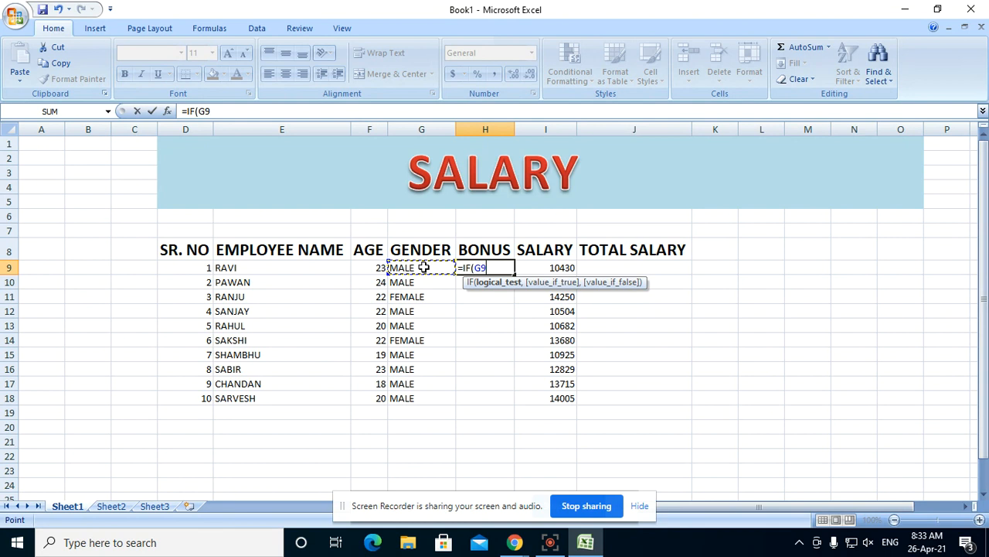
text(="MALE)
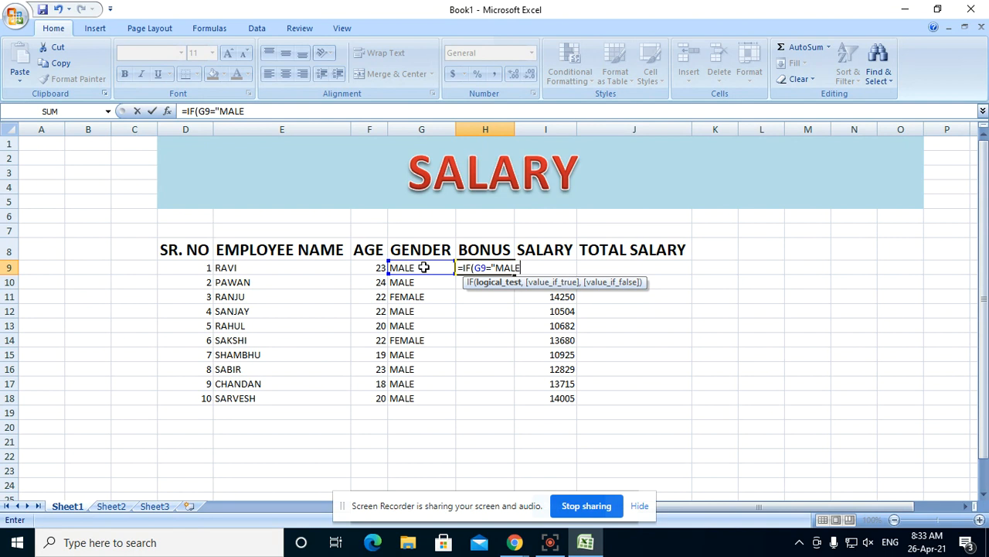
text(",)
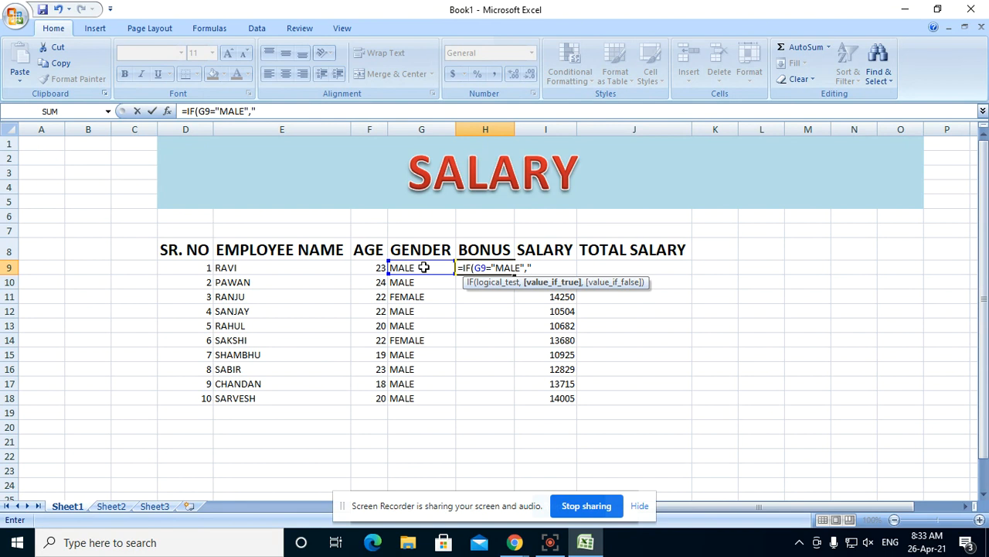
text(10000",)
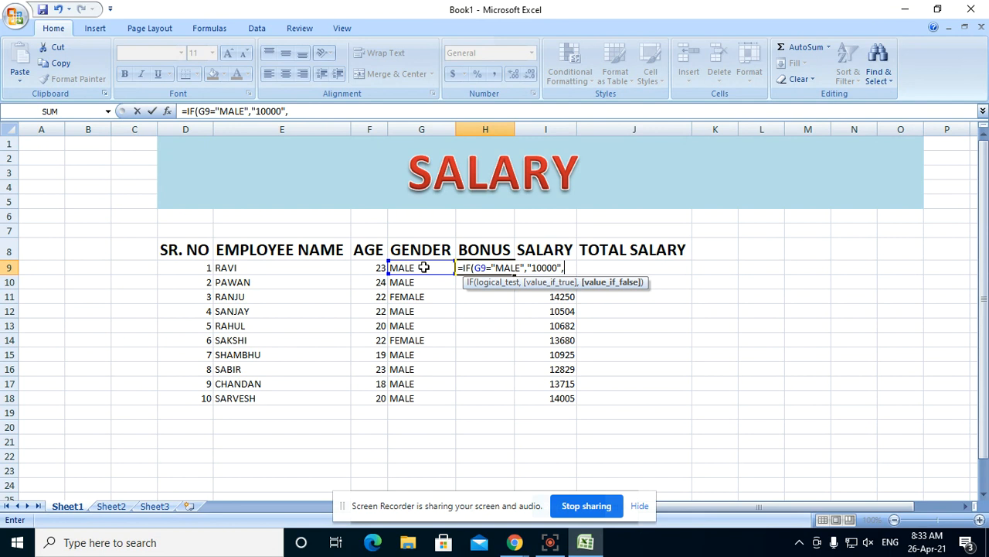
text("12000"))
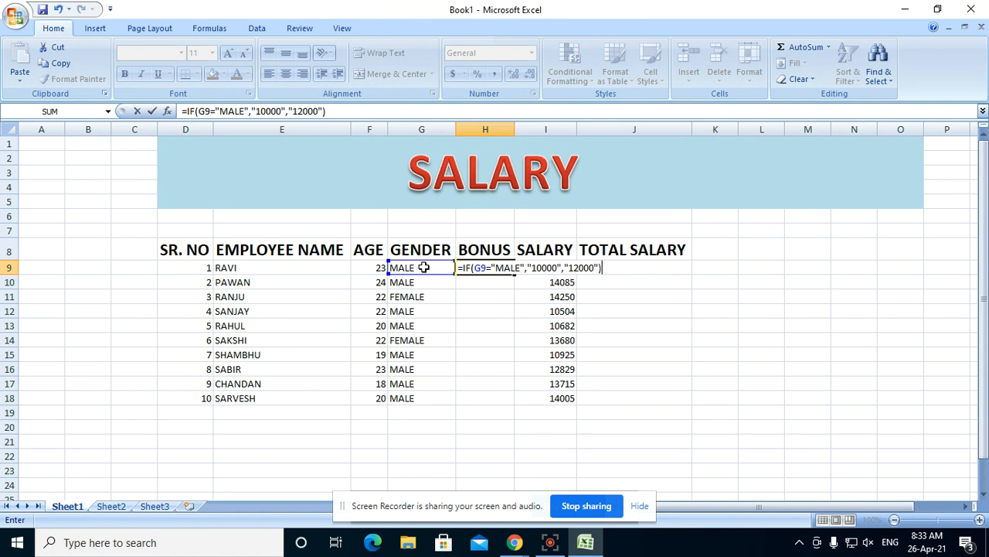
key(Return)
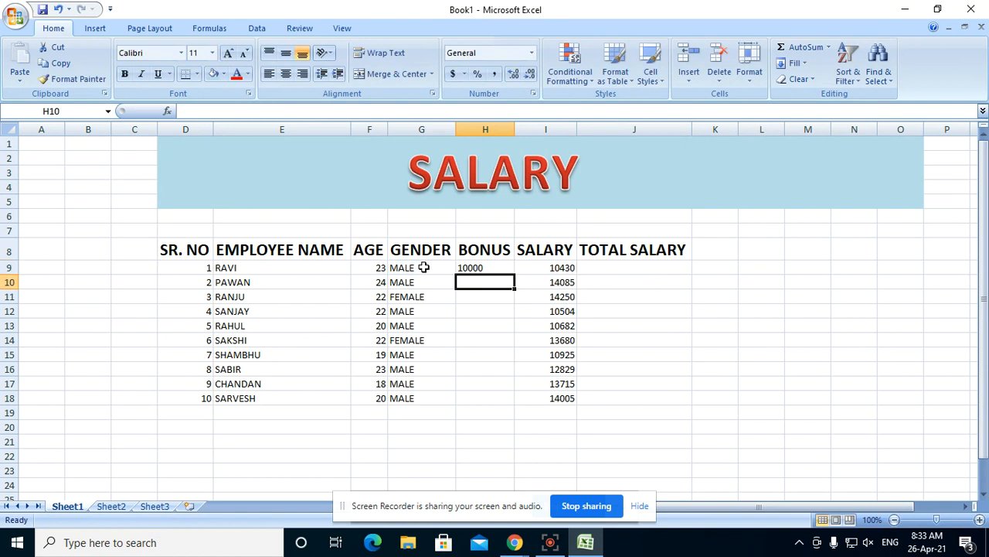
Fill the MALE-based bonus formula from H9 down to H18.
click(423, 268)
click(503, 267)
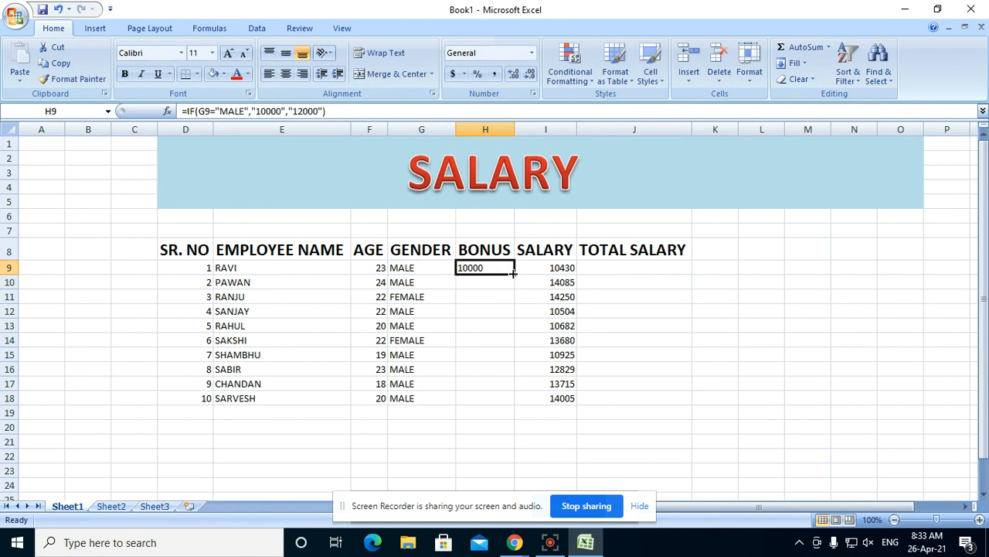
drag(514, 272, 488, 408)
click(565, 366)
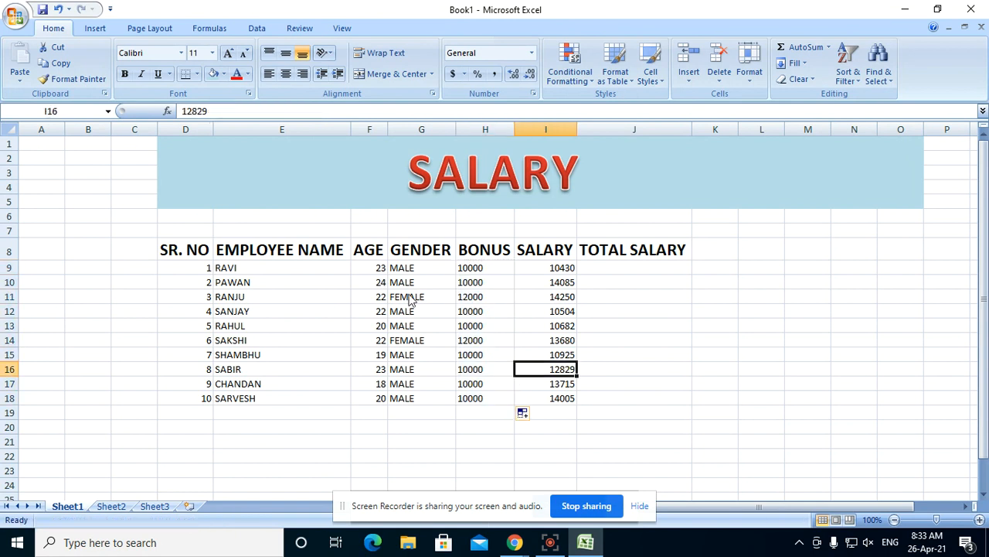
Compare the gender and bonus entries in rows 11, 13 and 14 to check the IF formula.
click(412, 299)
click(472, 302)
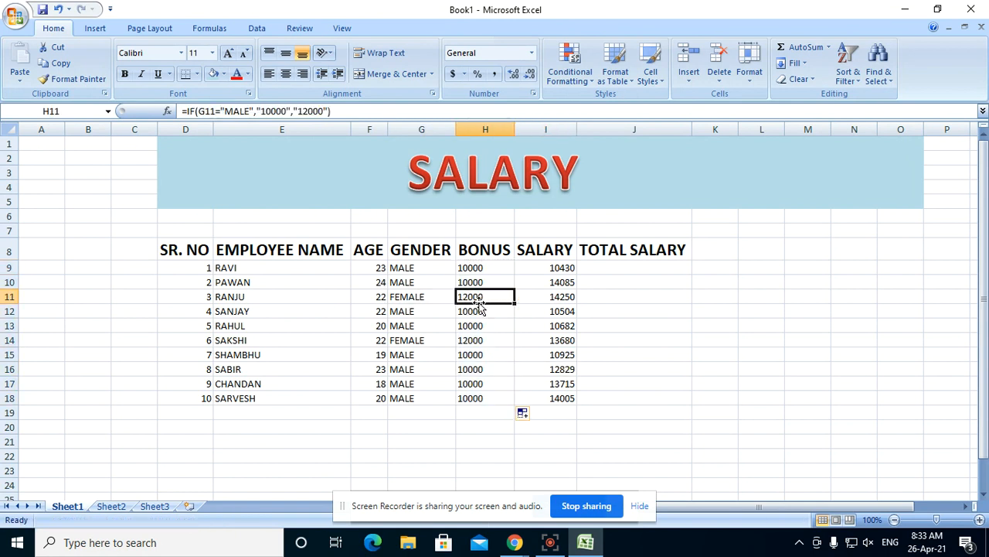
click(433, 325)
click(470, 326)
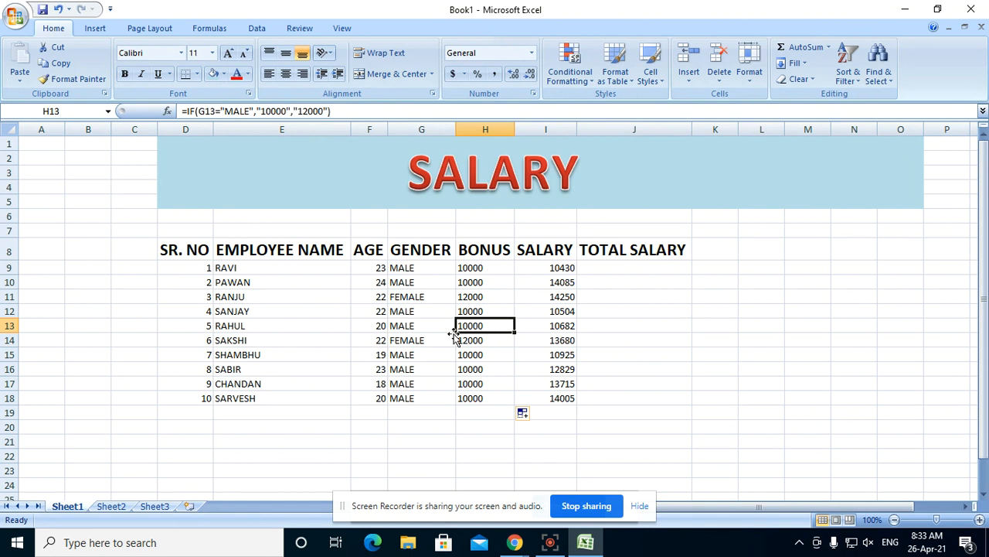
click(436, 340)
click(467, 340)
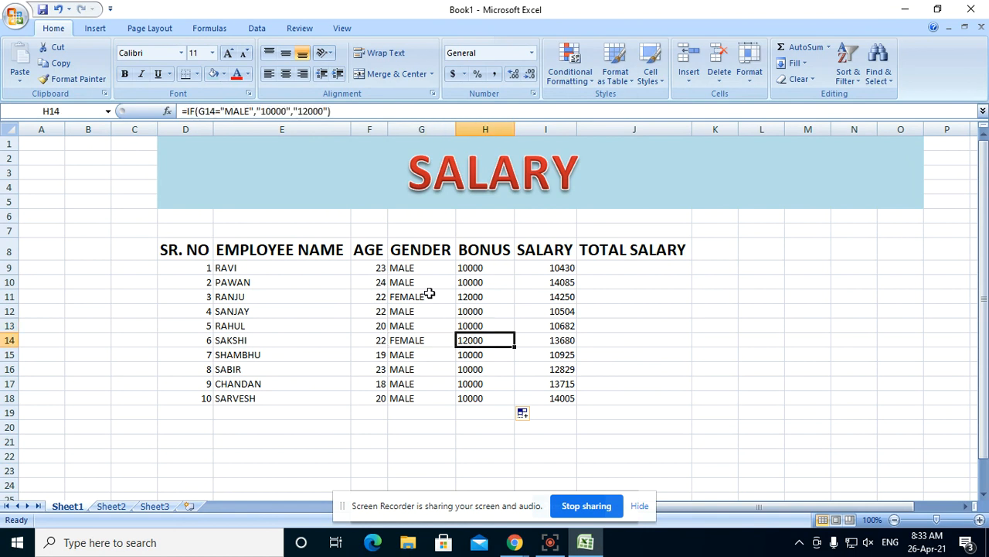
Test the bonus formula by changing the gender in G9 to FEMALE, and undo the change.
click(421, 266)
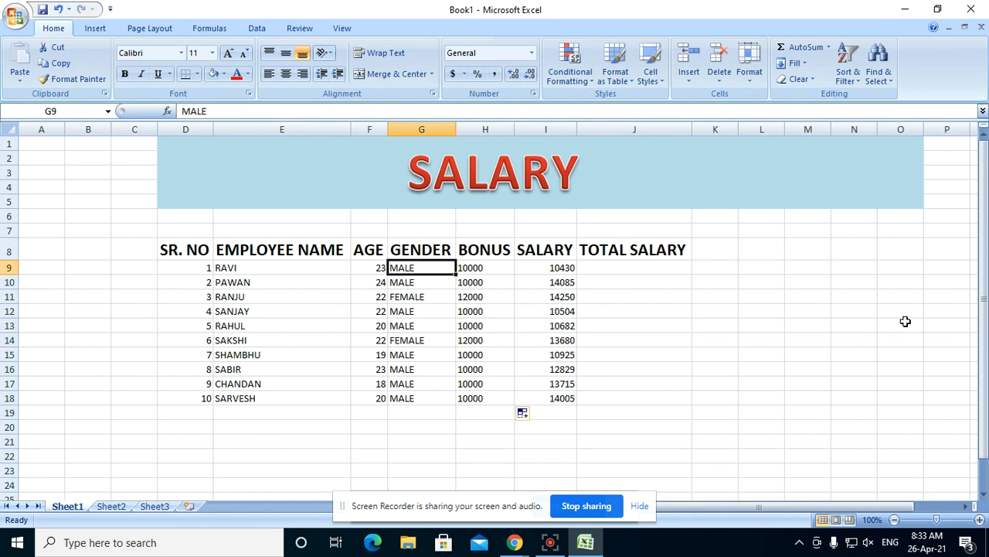
text(FE)
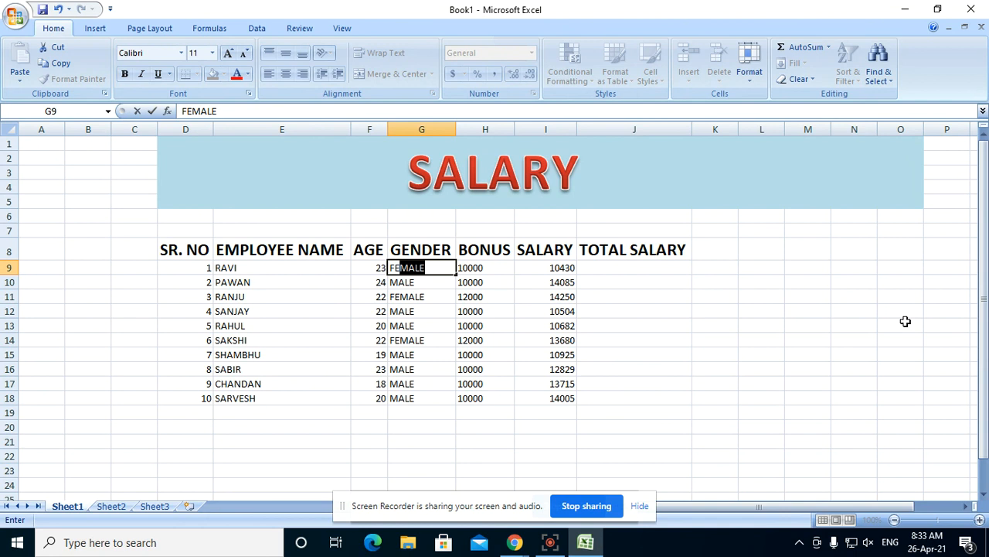
key(Return)
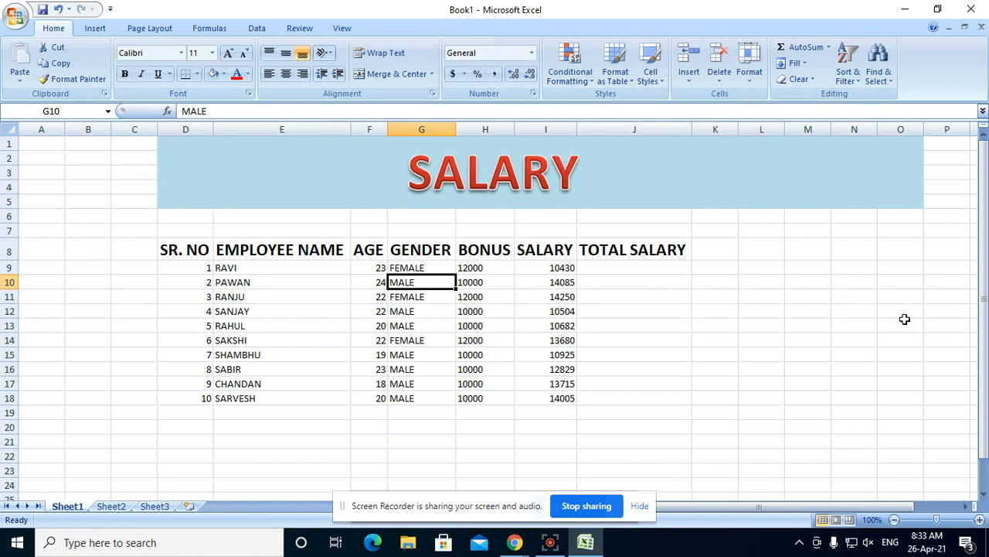
key(ctrl+z)
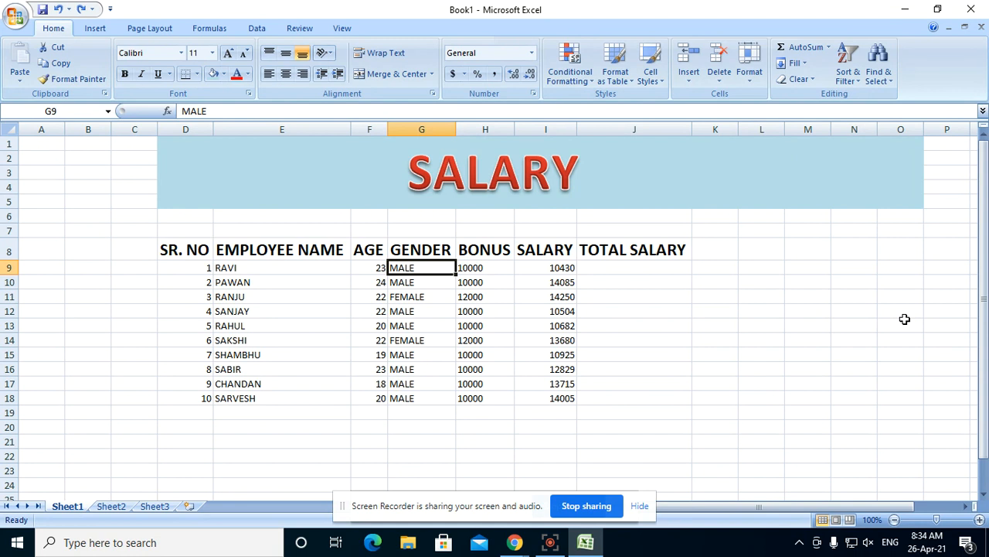
Clear the bonuses in H9:H18 and enter =IF(G9="FEMALE","12000","10000") in H9.
drag(503, 272, 466, 401)
key(Delete)
click(472, 268)
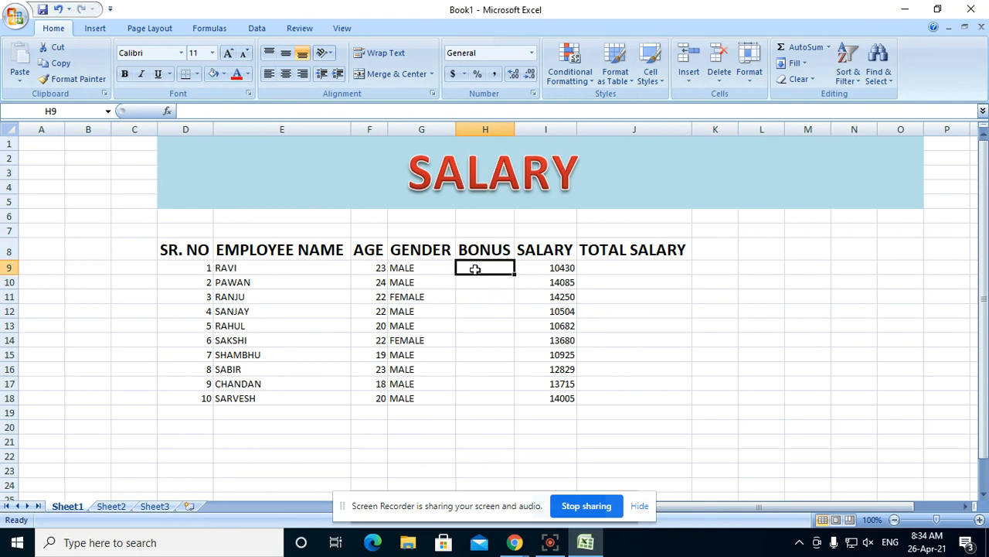
text(=IF()
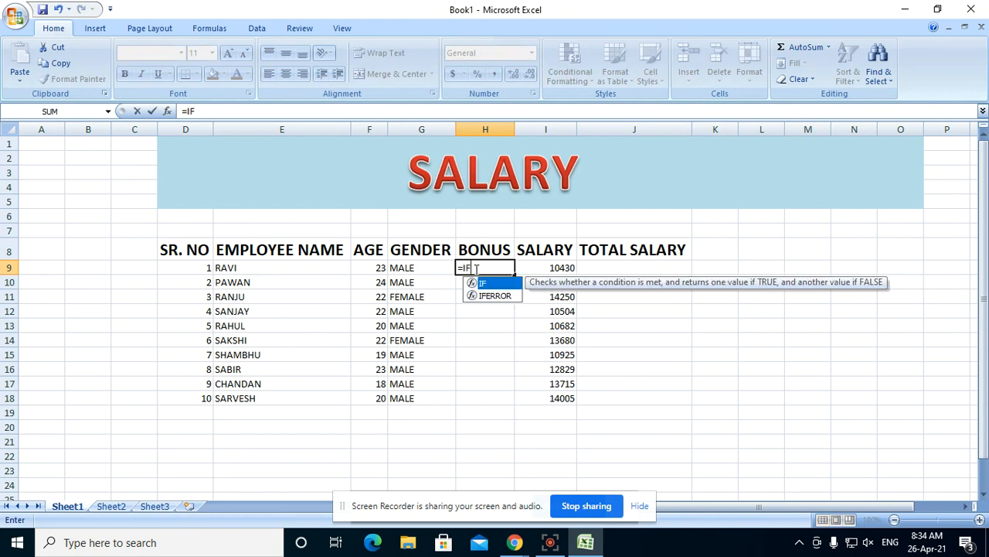
click(407, 269)
text(=)
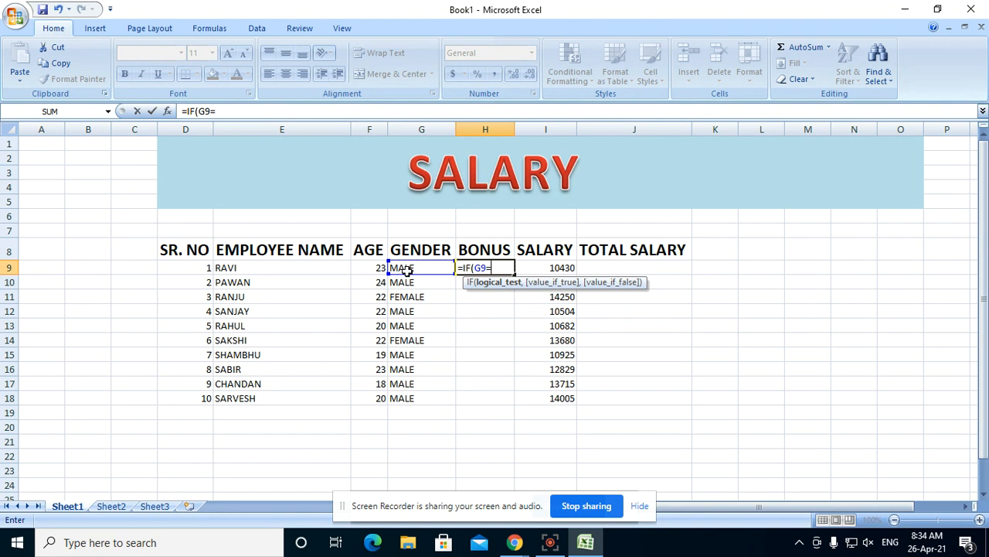
text("FEN)
key(BackSpace)
text(MALE)
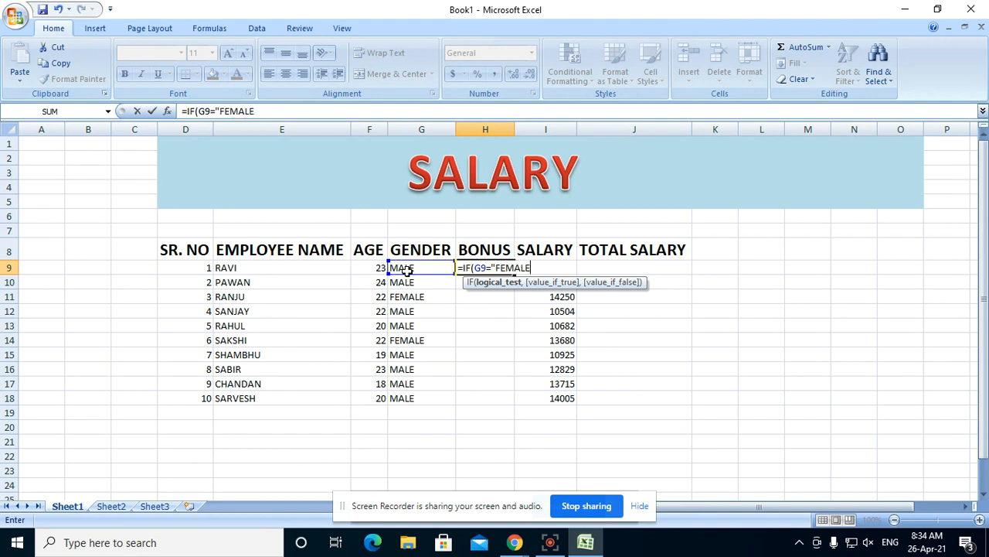
text(",)
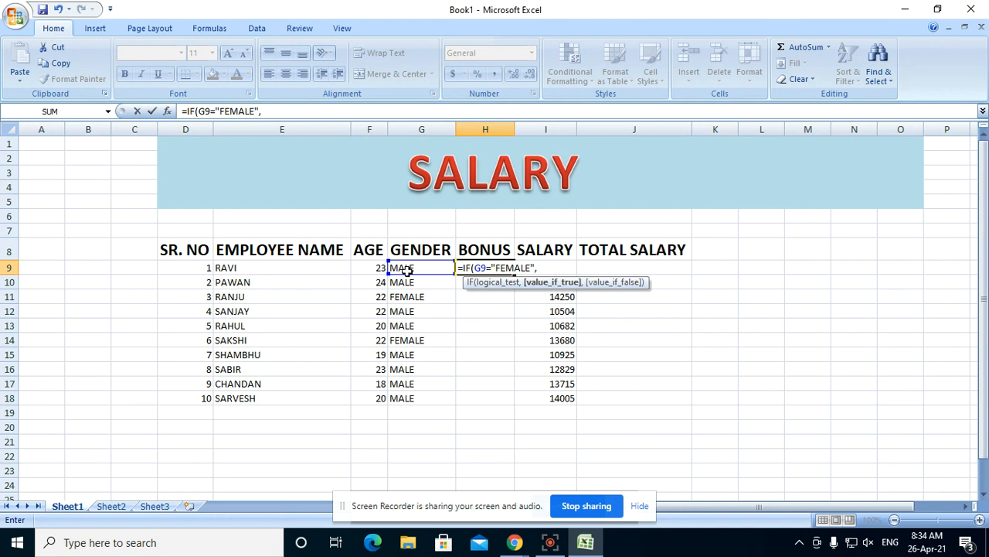
text("12000",)
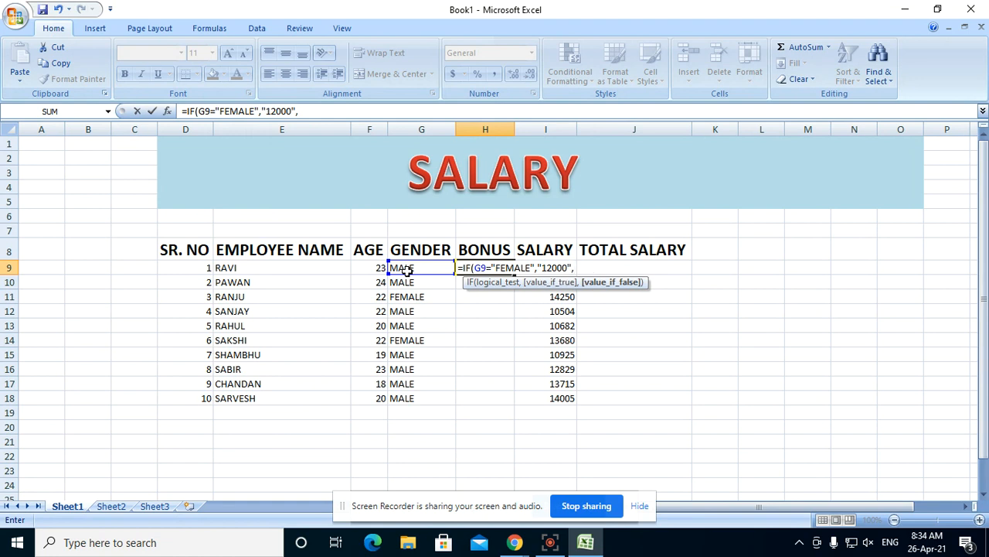
text("10000"))
key(Return)
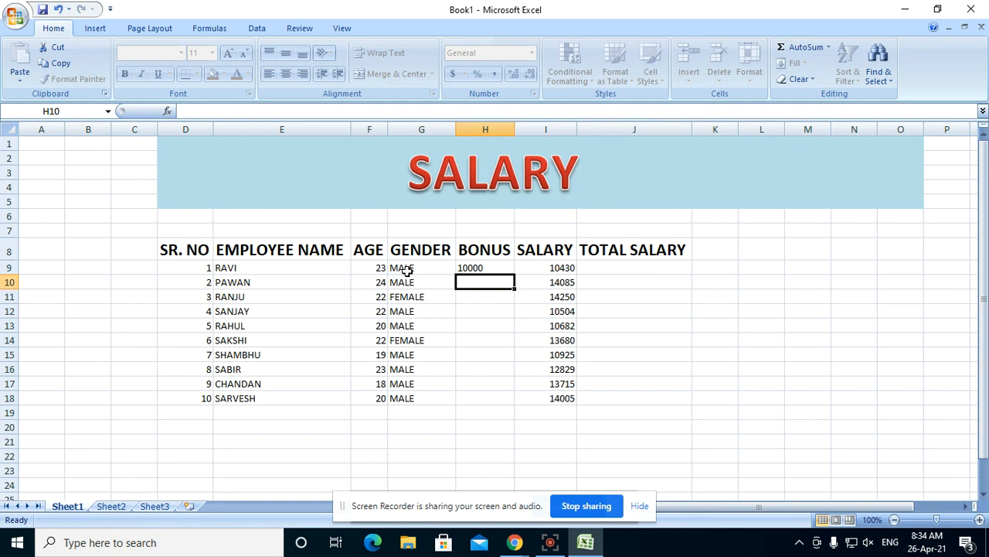
Fill the FEMALE-based bonus formula from H9 down to H18.
click(493, 267)
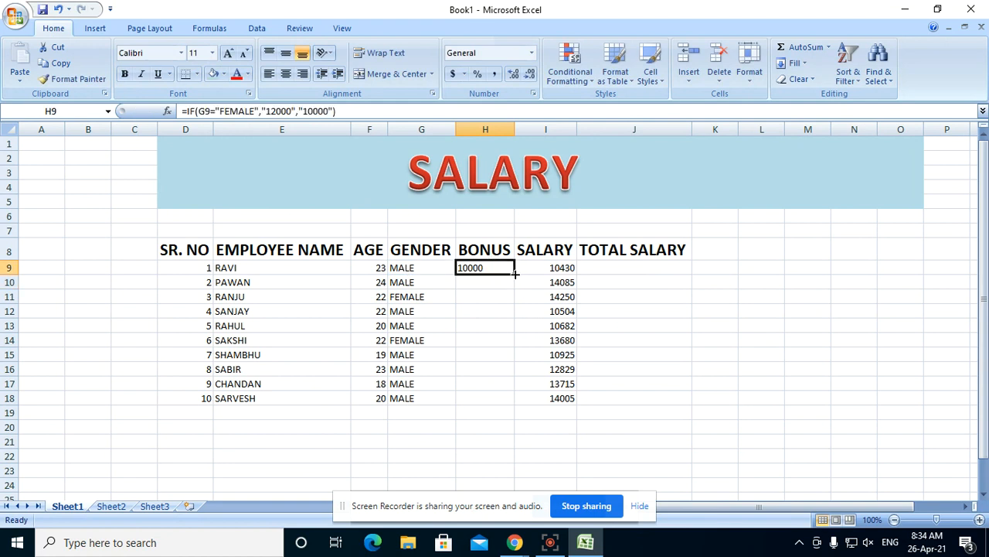
double_click(515, 273)
click(773, 382)
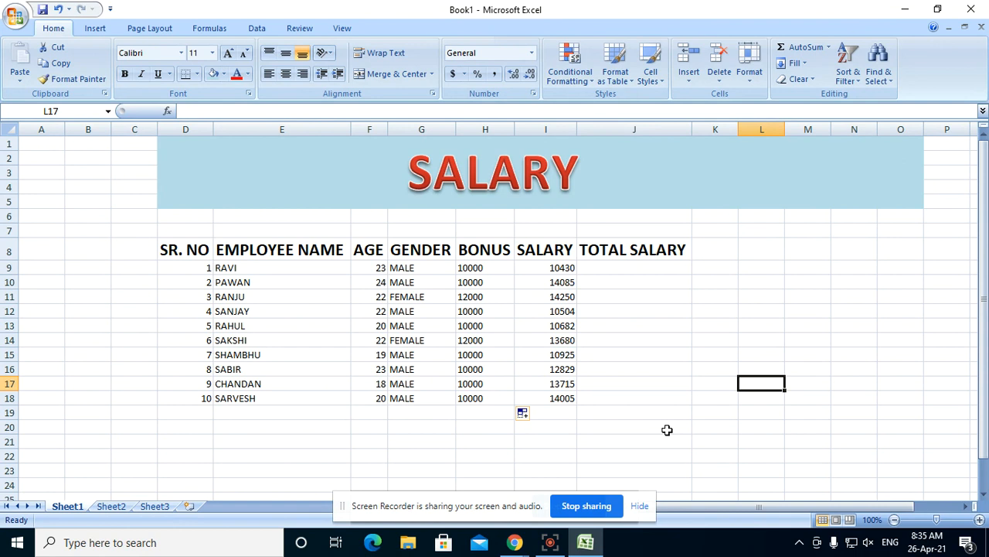
Enter =H9+I9 in J9 under TOTAL SALARY to add the first employee's bonus and salary.
click(659, 269)
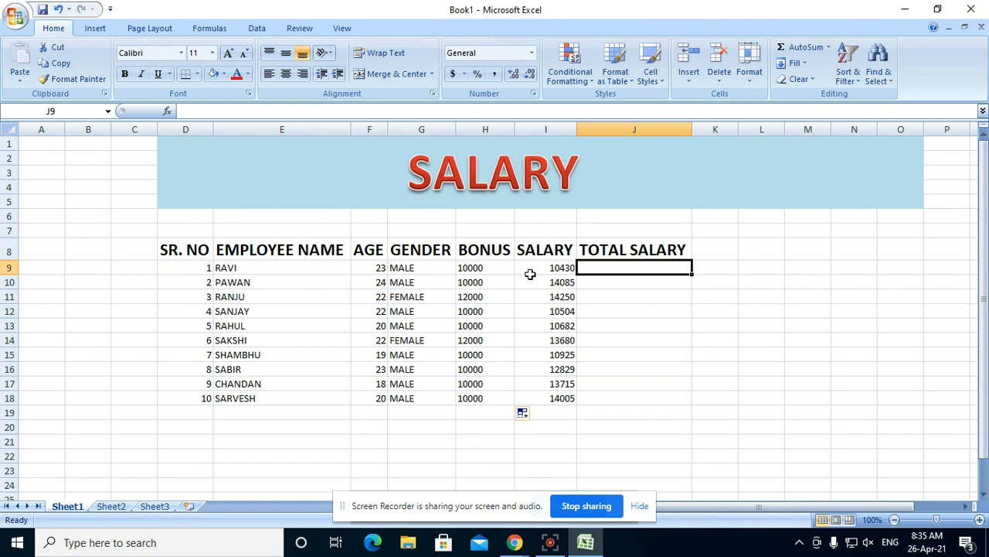
drag(495, 269, 589, 274)
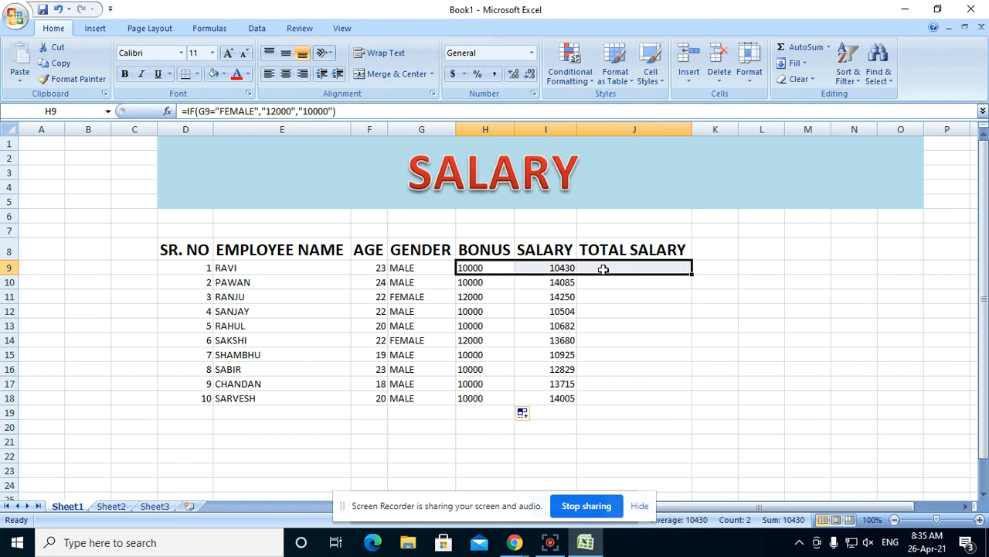
click(603, 268)
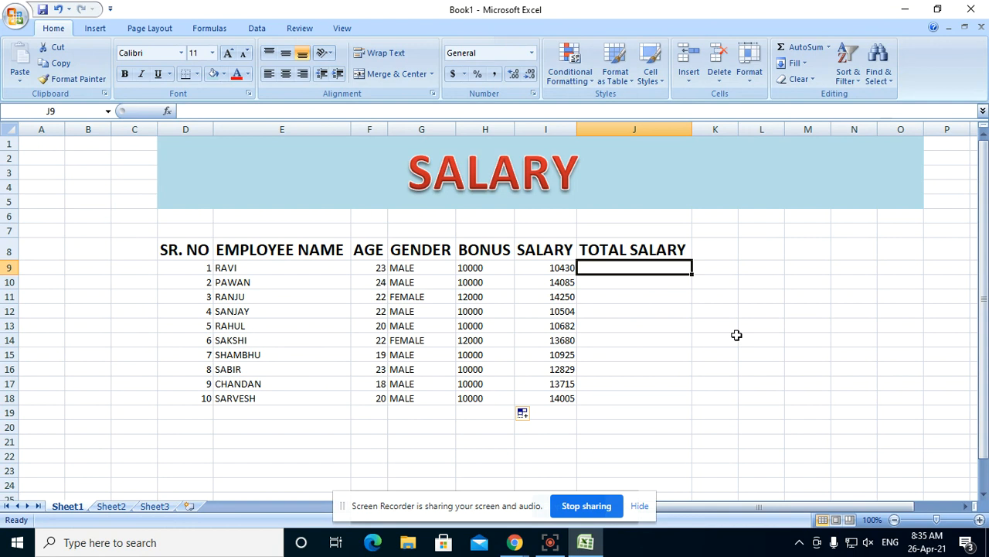
text(=)
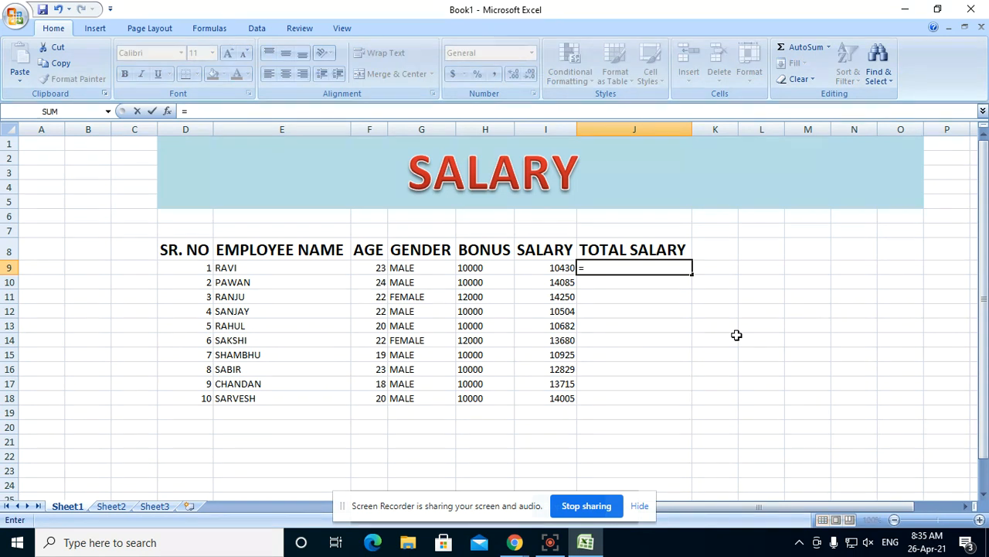
click(504, 267)
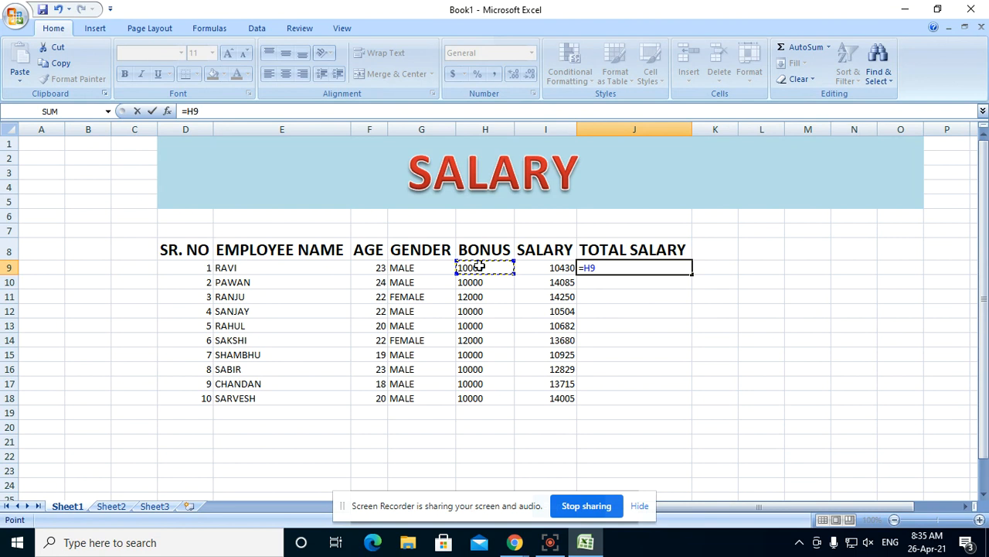
text(+)
click(547, 267)
key(Return)
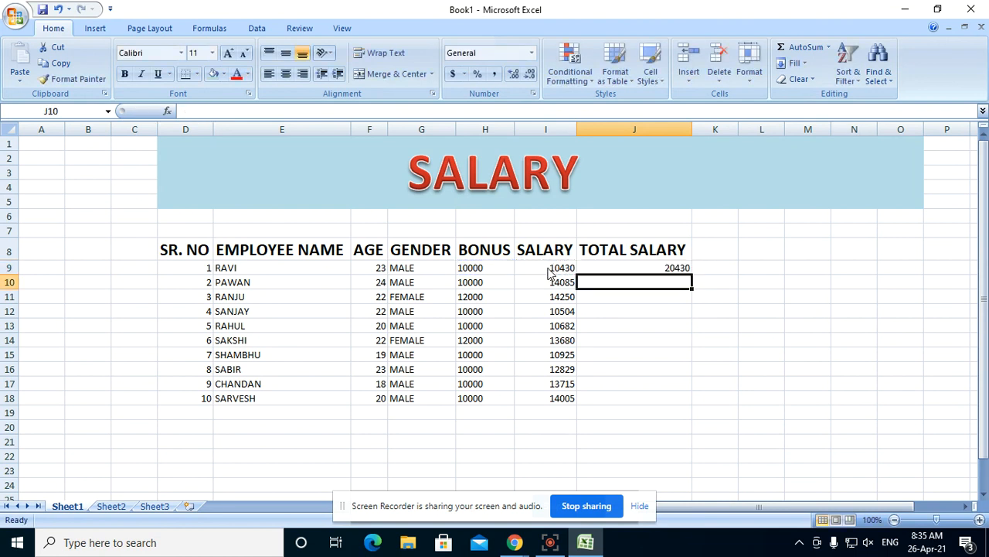
Fill the total salary formula from J9 down to J18.
click(638, 268)
drag(694, 276, 680, 400)
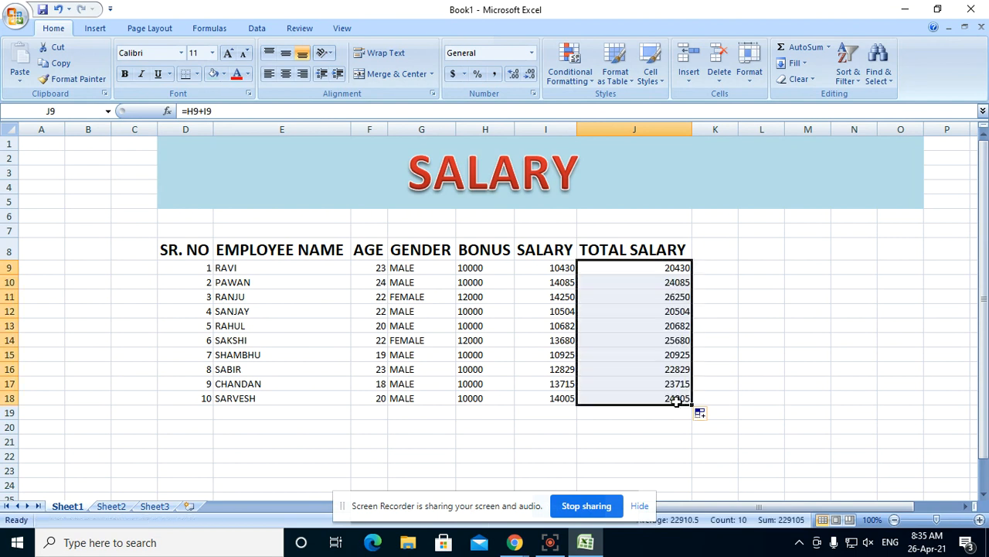
click(817, 372)
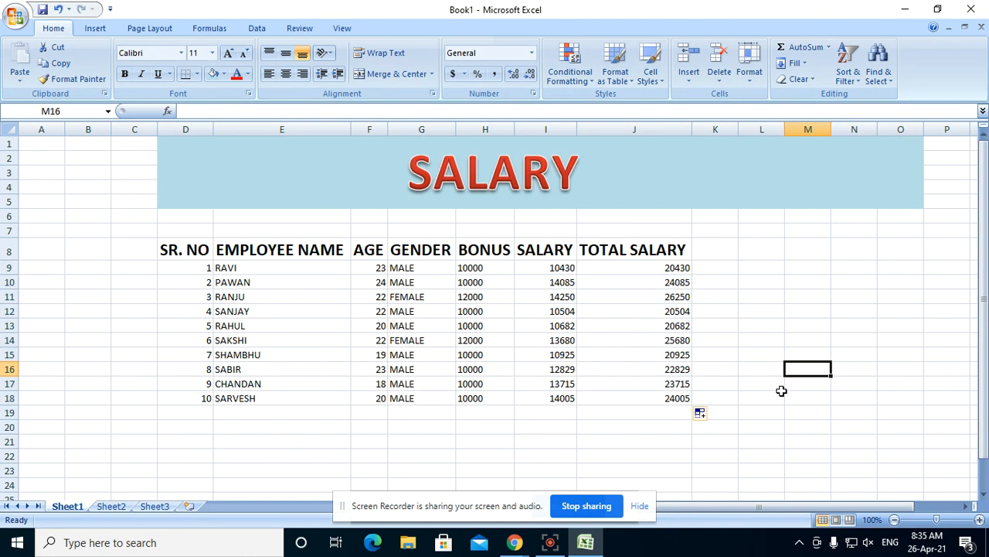
Apply all borders to the employee salary table in D8:J18.
click(980, 521)
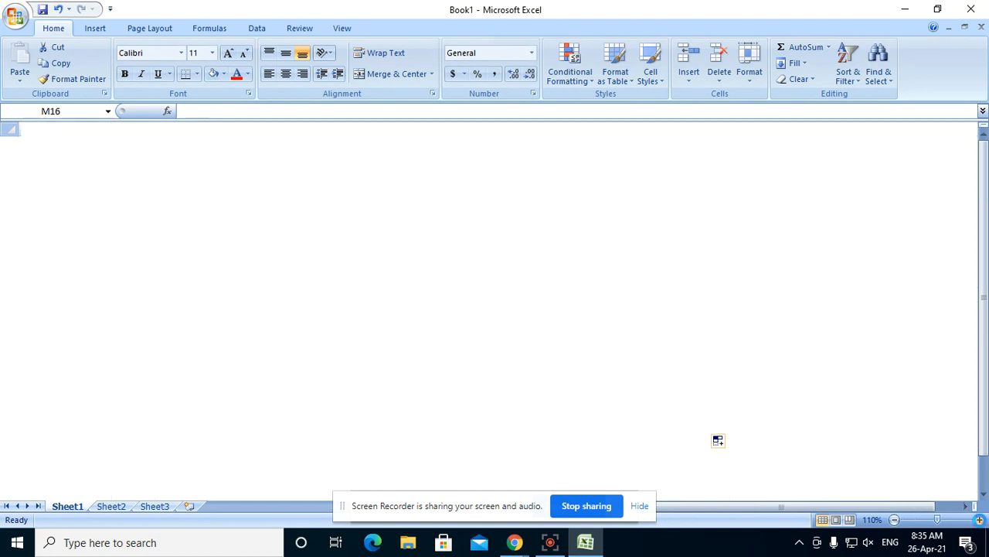
click(977, 520)
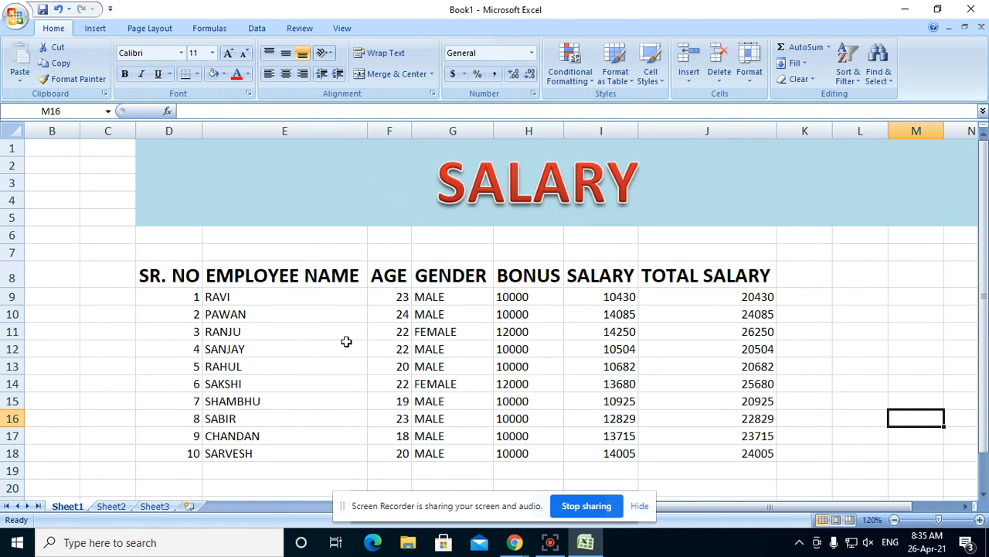
click(171, 274)
drag(171, 274, 773, 453)
click(197, 74)
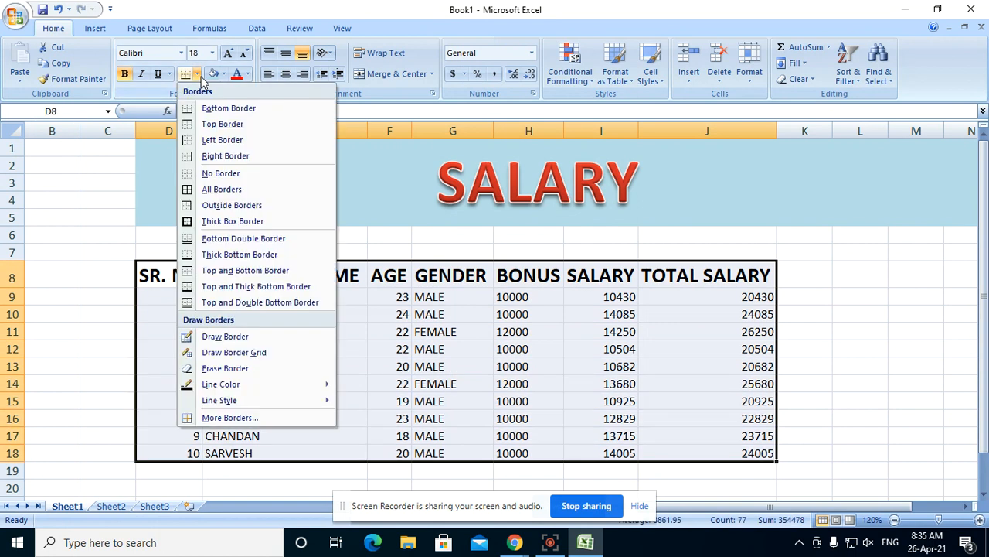
click(237, 189)
click(920, 312)
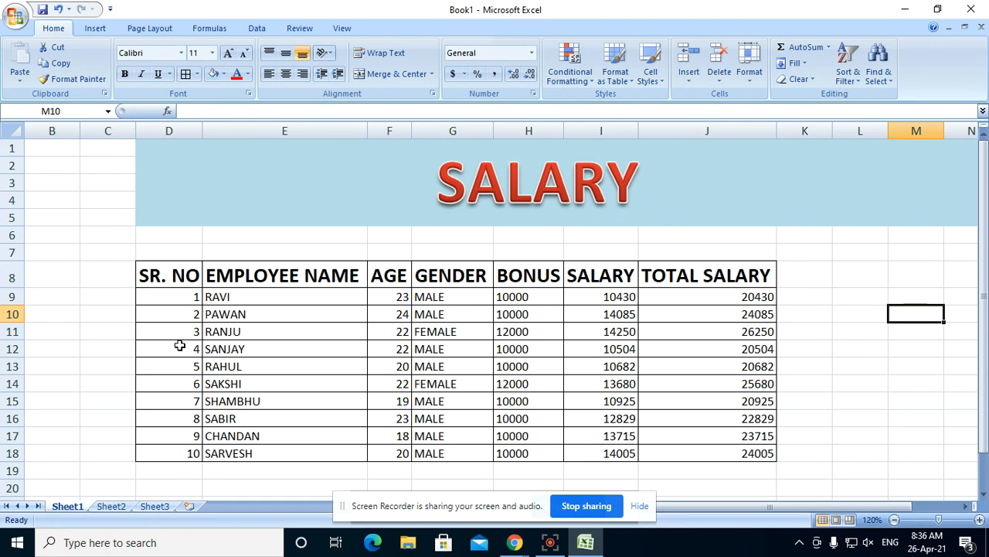
Fill the table's header row D8:J8 with a light orange theme colour.
drag(181, 280, 714, 275)
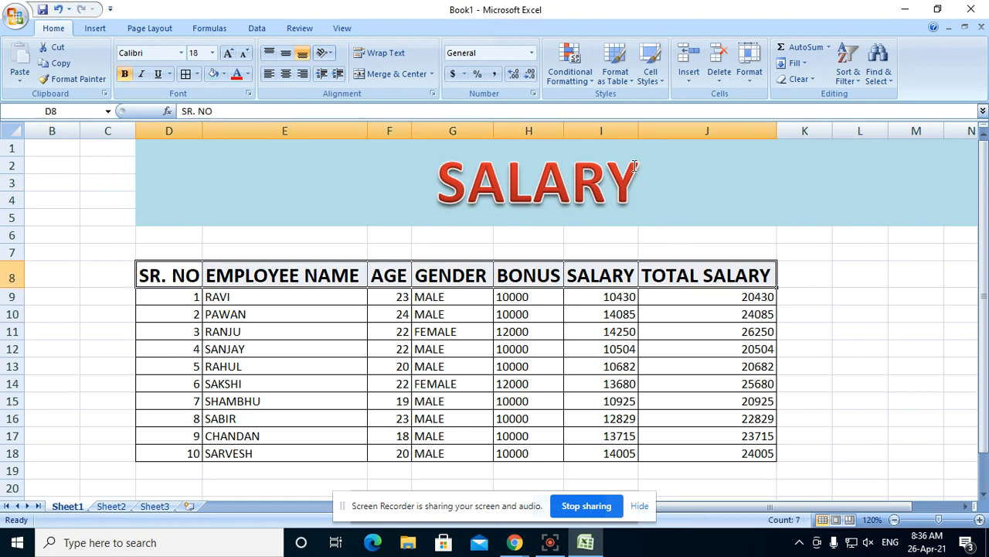
click(224, 75)
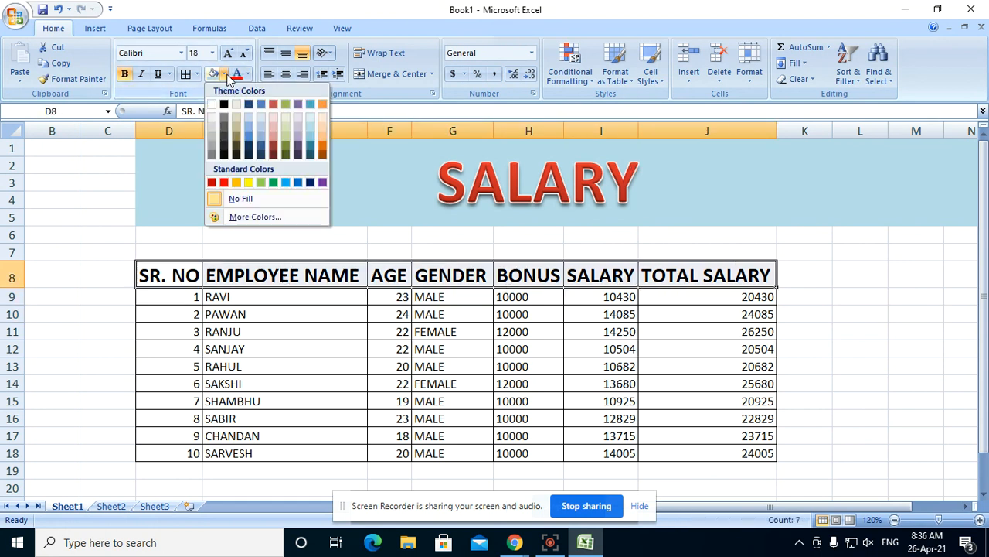
click(319, 137)
click(807, 314)
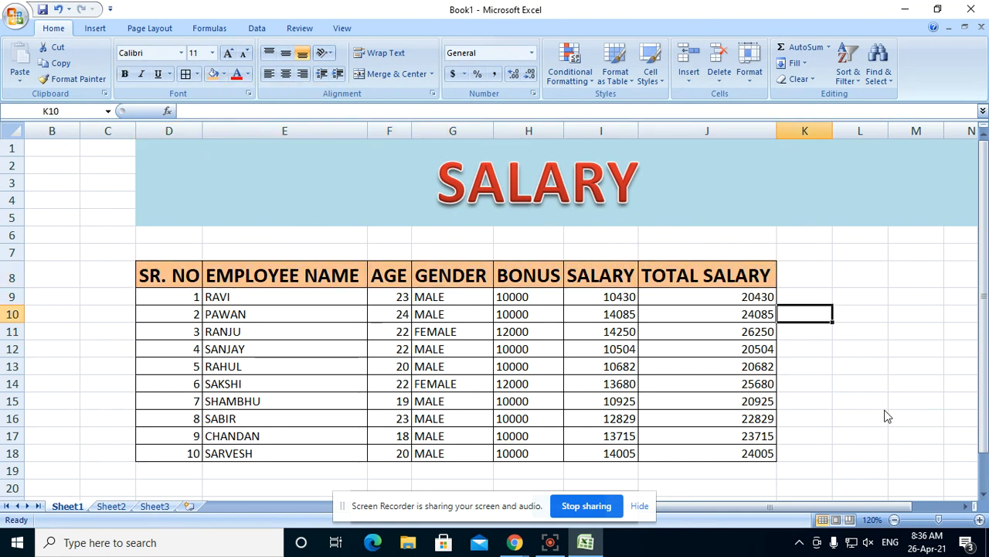
click(827, 404)
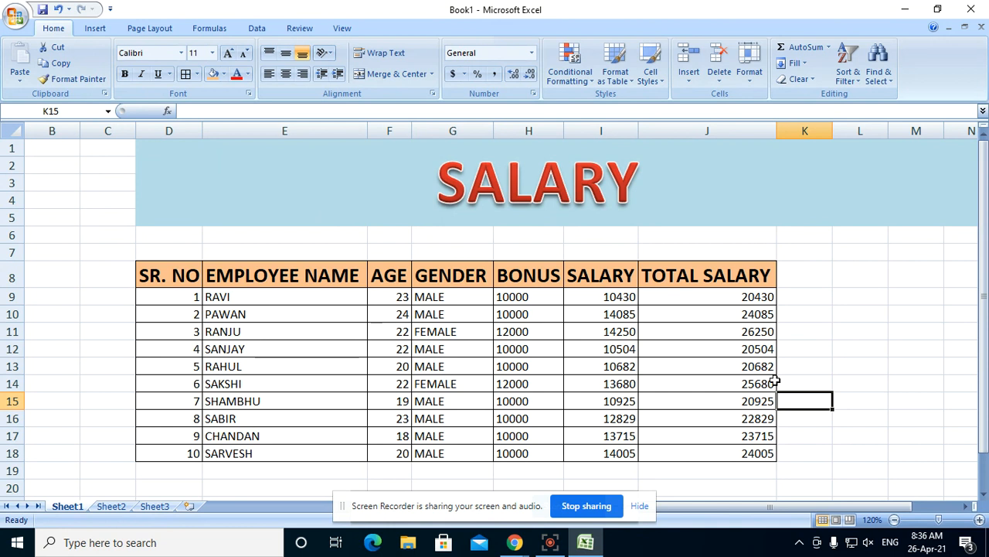
scroll(774, 381, down, 1)
scroll(494, 284, down, 1)
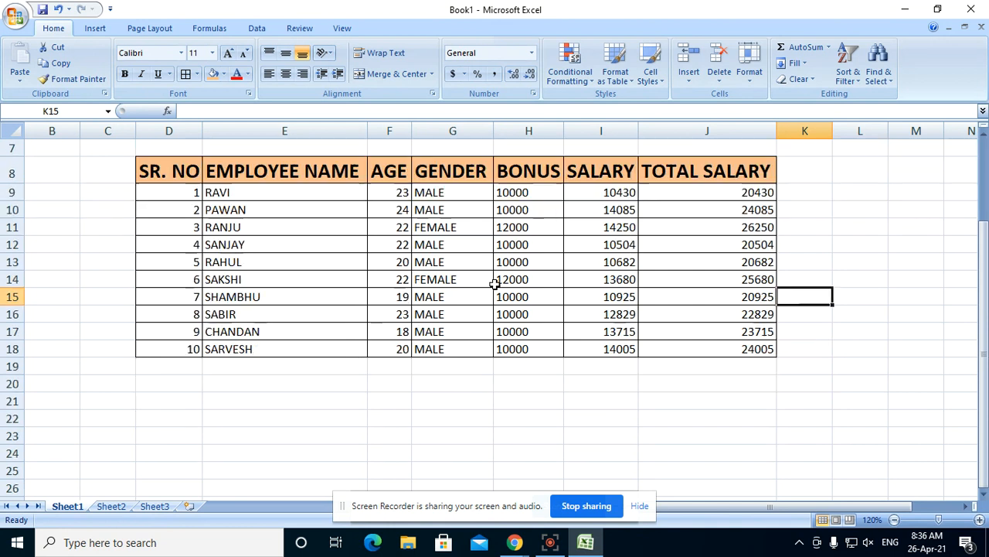
scroll(541, 282, up, 2)
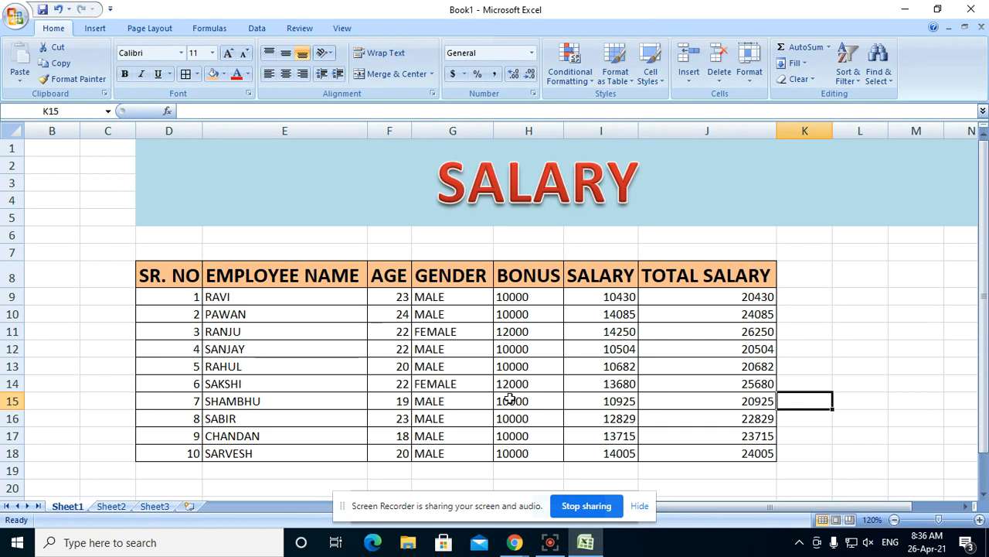
Enter the label BONUS in E21 below the salary table.
scroll(516, 399, down, 1)
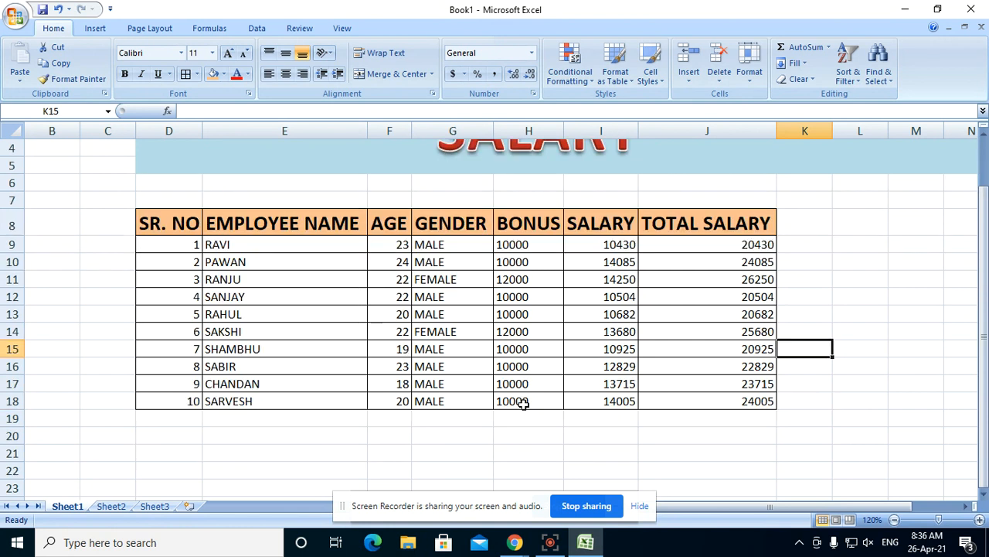
click(442, 456)
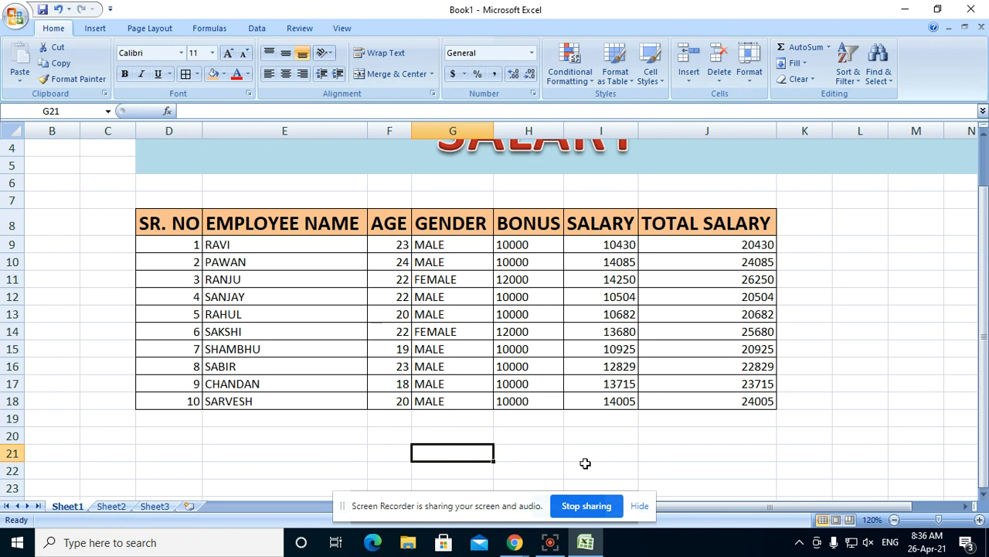
scroll(403, 448, down, 1)
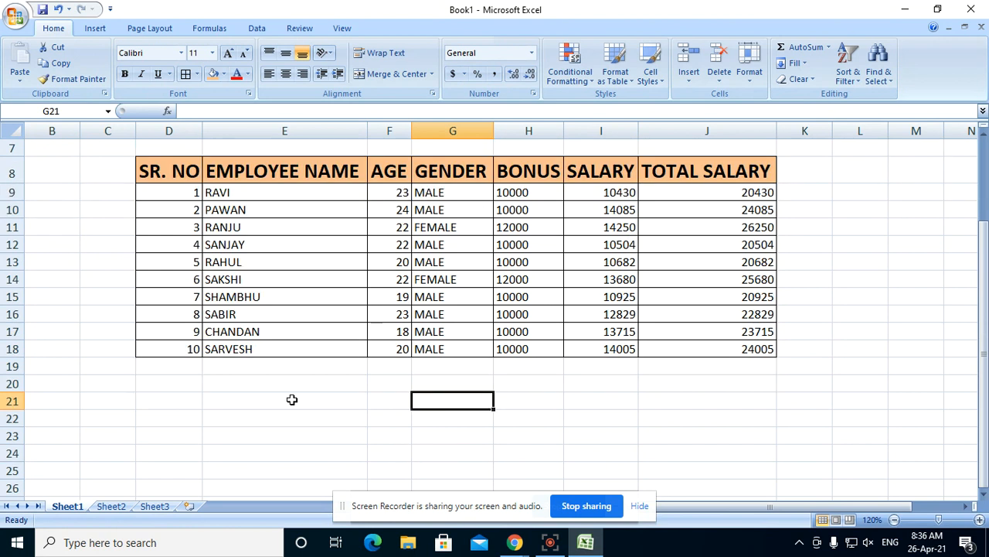
click(359, 432)
click(328, 404)
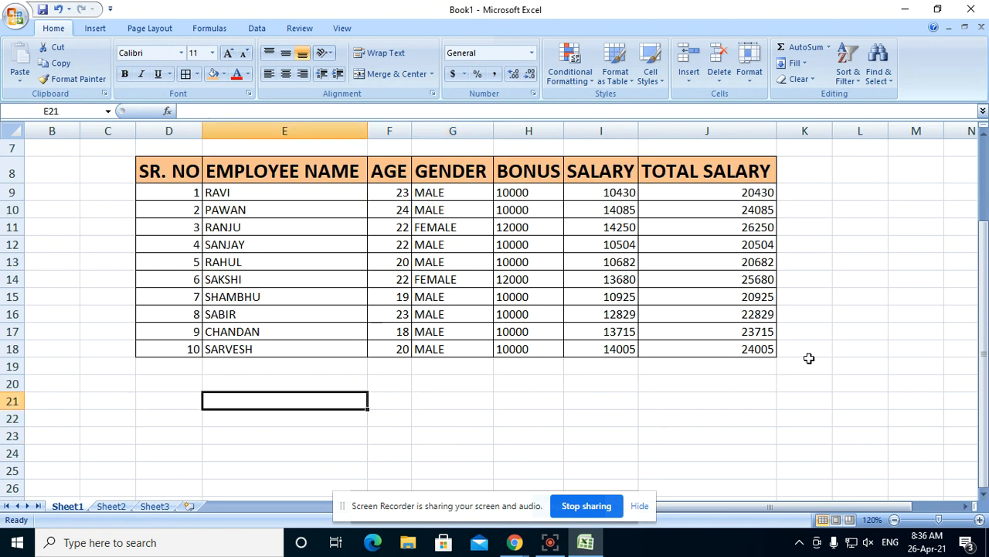
text(BONUS)
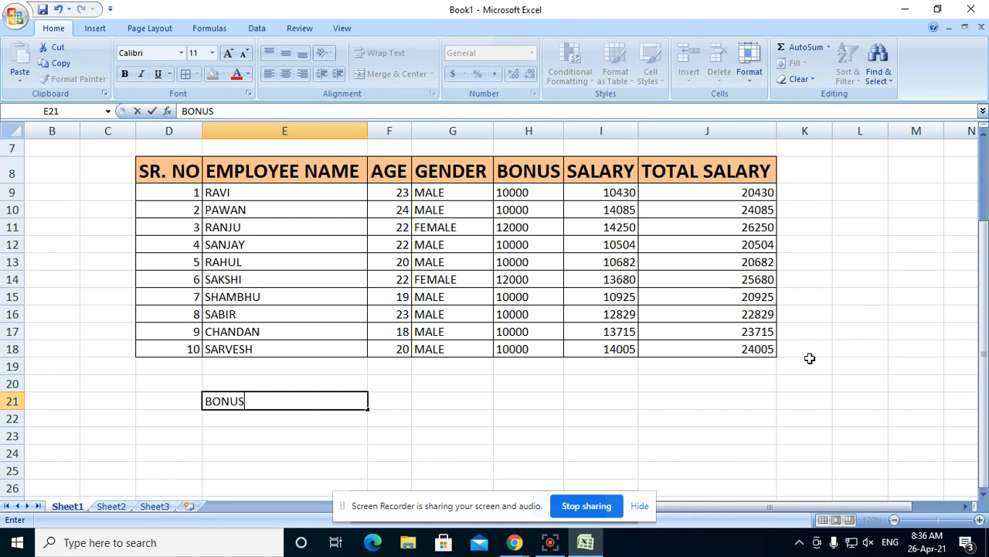
key(Return)
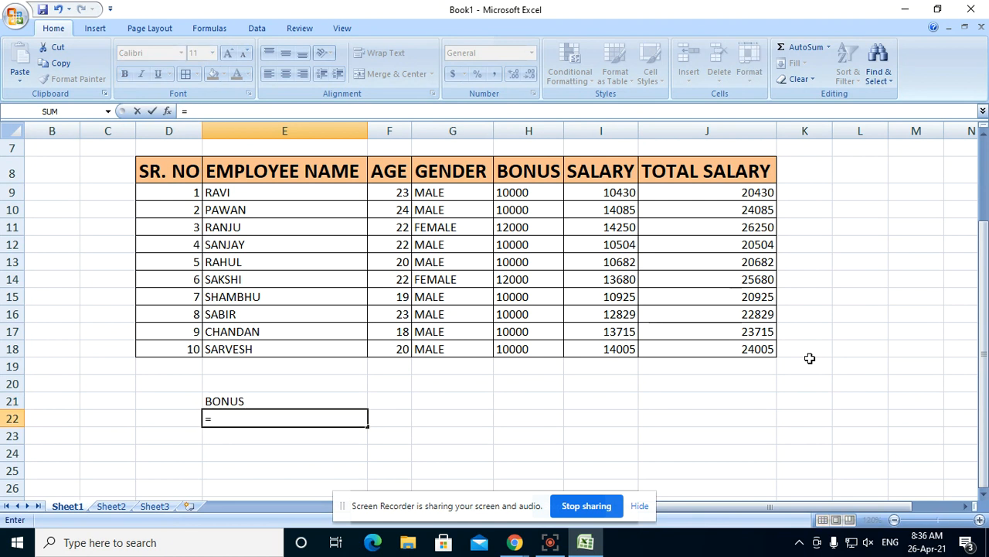
Enter the text IF(SELECT ONE GENDER ="MALE","10000","12000") in E22 without a leading equals sign, and autofit column E.
key(BackSpace)
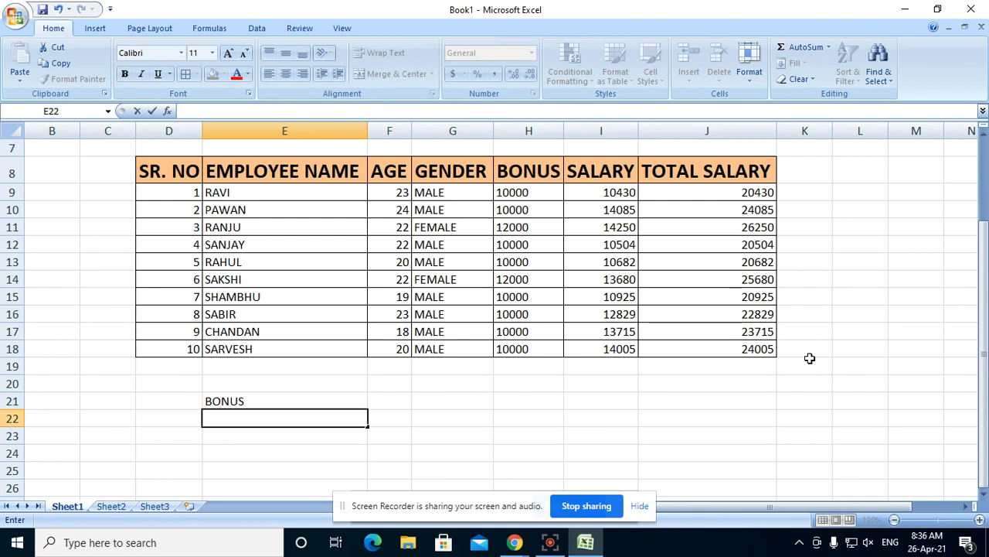
text(IF(SELEC)
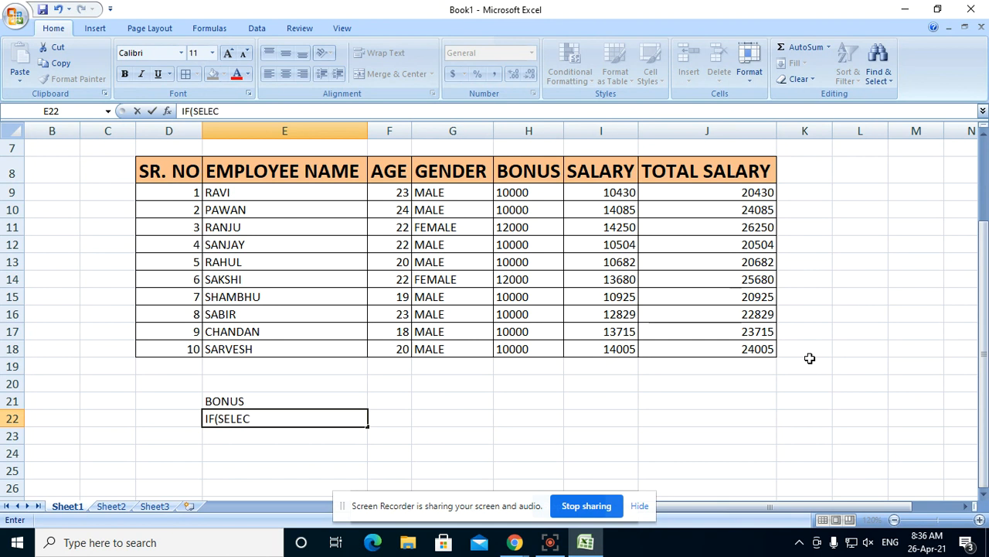
text(T ONE GENDER)
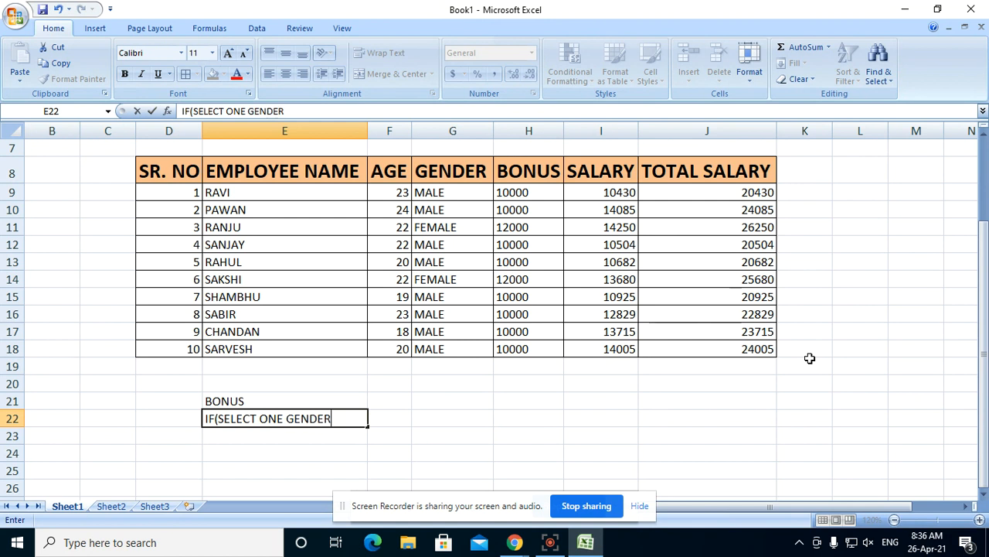
text( ="MALE)
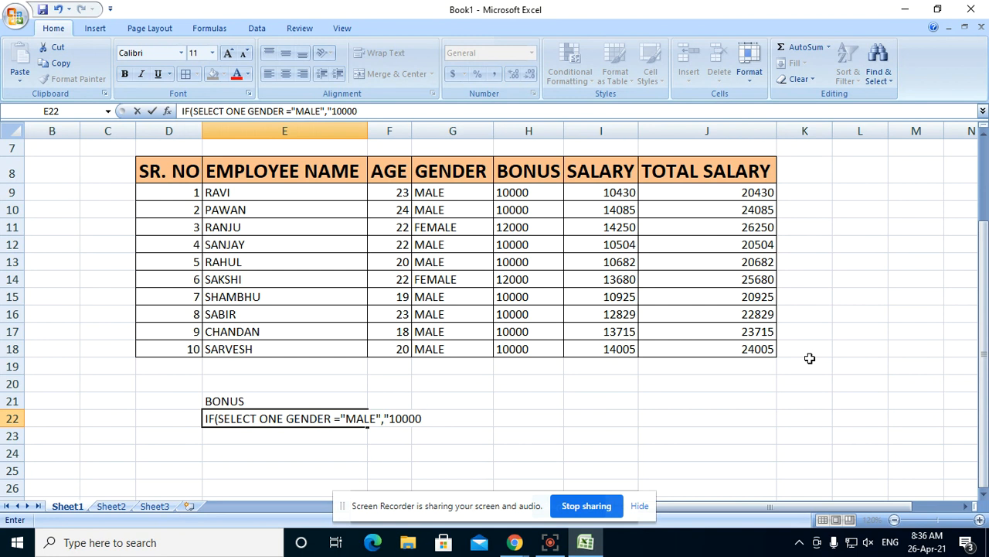
text(","12000)
key(Return)
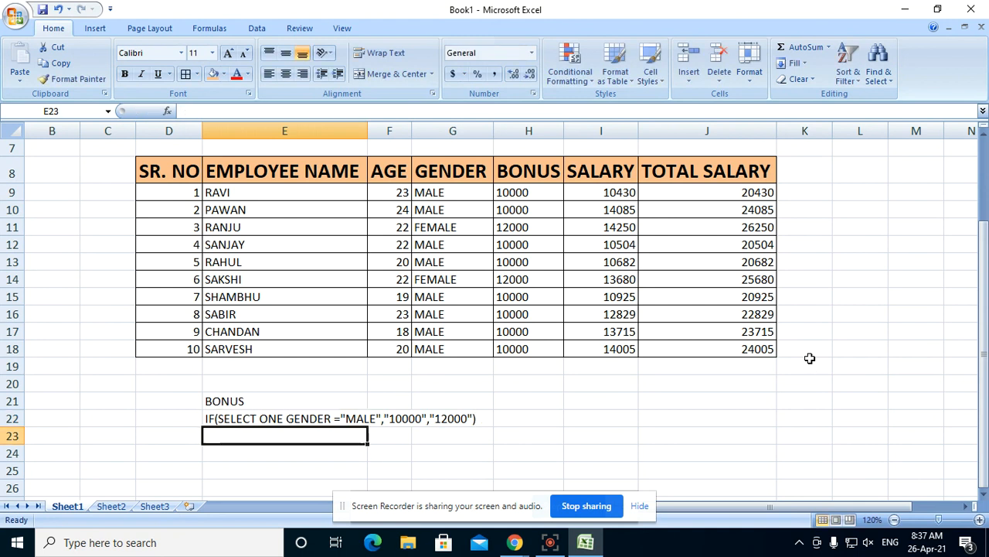
click(360, 130)
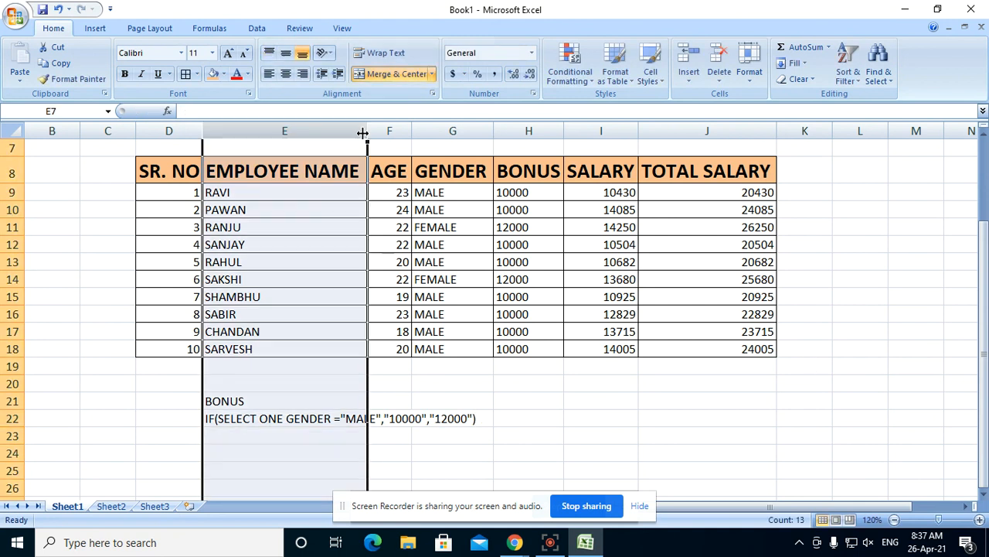
double_click(368, 132)
Make the IF formula note in E22 bold at 16 pt and autofit column E to it.
scroll(472, 342, down, 3)
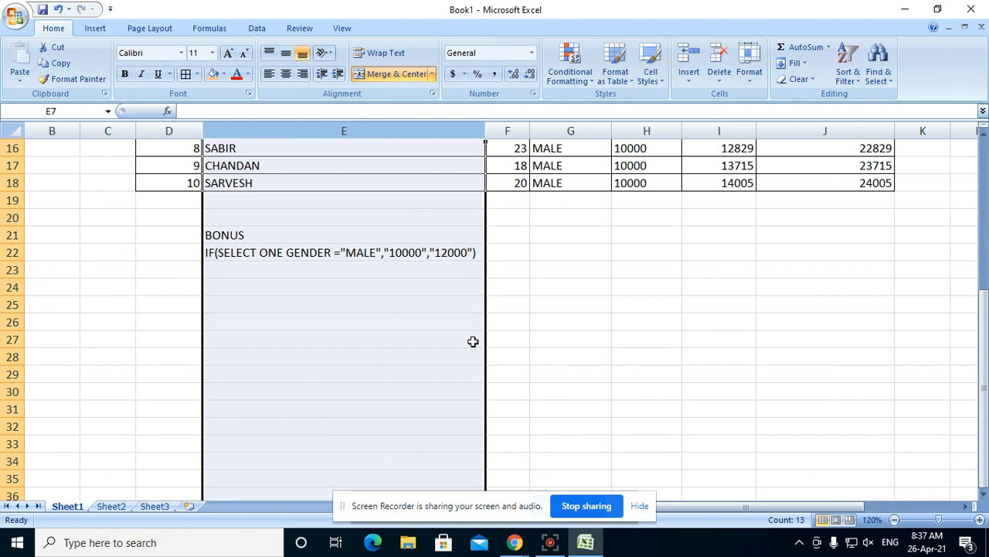
click(365, 255)
click(124, 73)
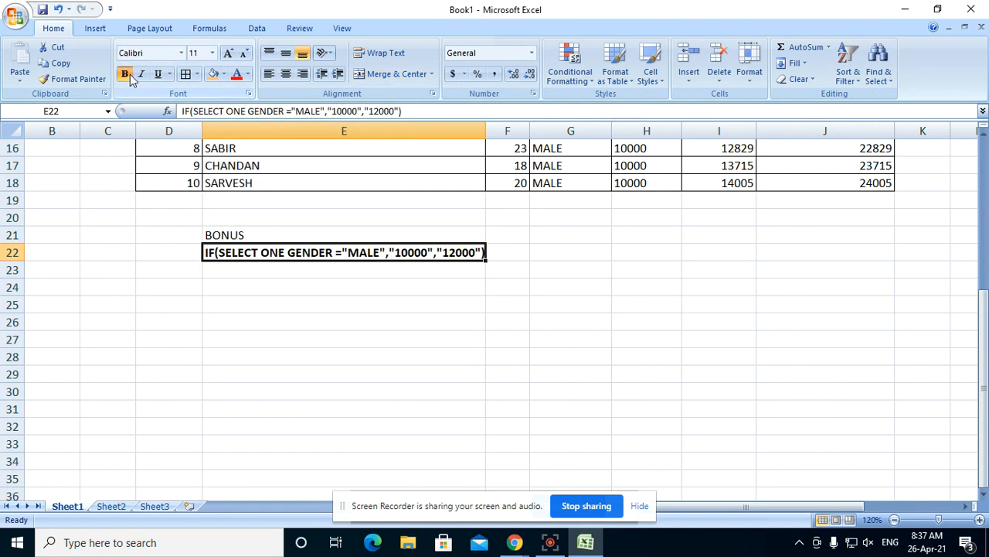
click(230, 52)
click(230, 53)
click(230, 53)
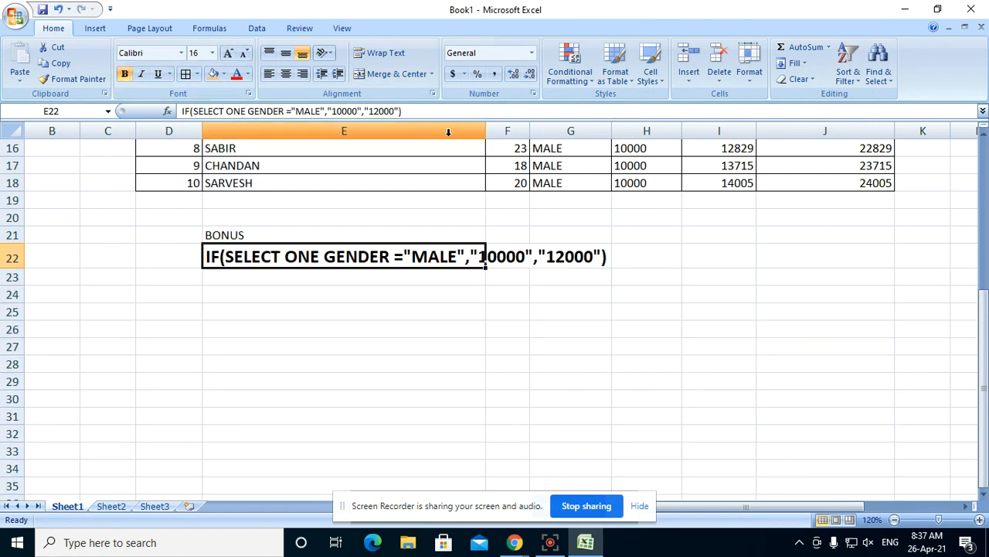
click(449, 133)
double_click(485, 131)
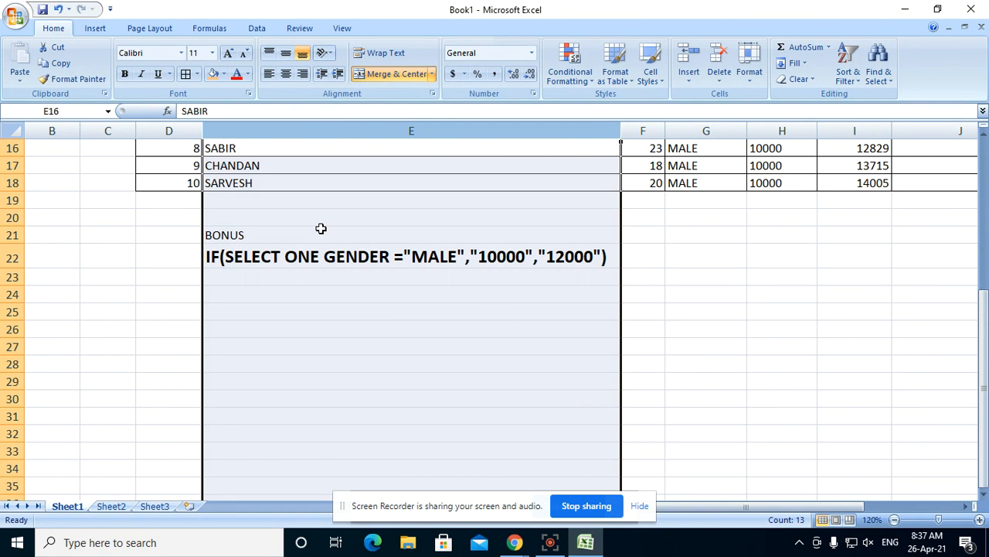
Colour the BONUS label in E21 red.
click(364, 233)
click(237, 73)
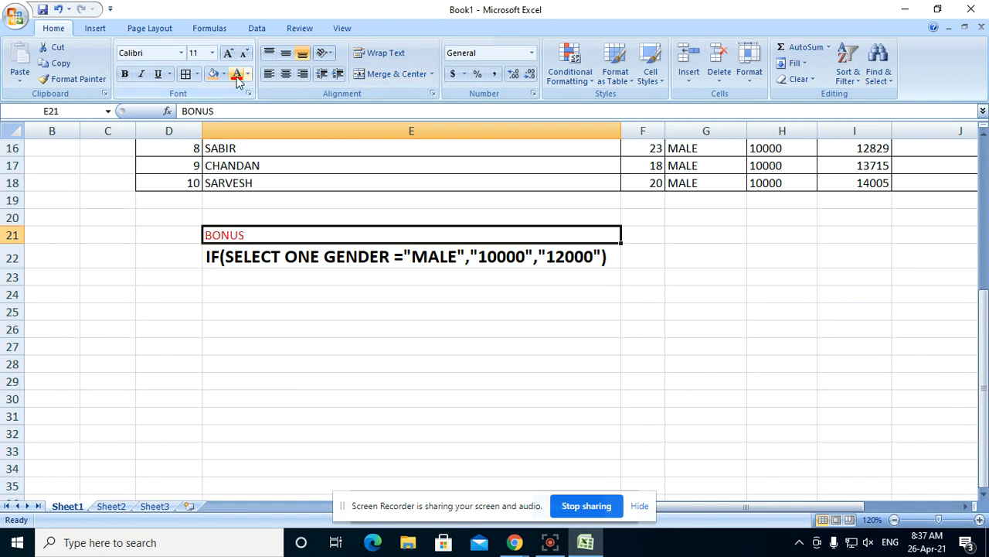
click(274, 341)
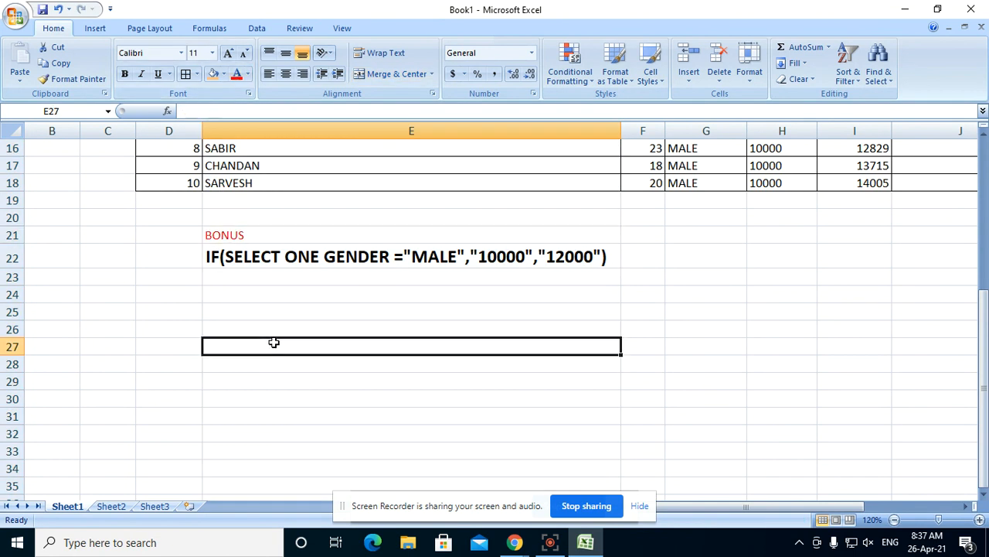
Enter the label TOTAL SALARY in E24 and the note BONUS + SALARY in E25.
click(240, 295)
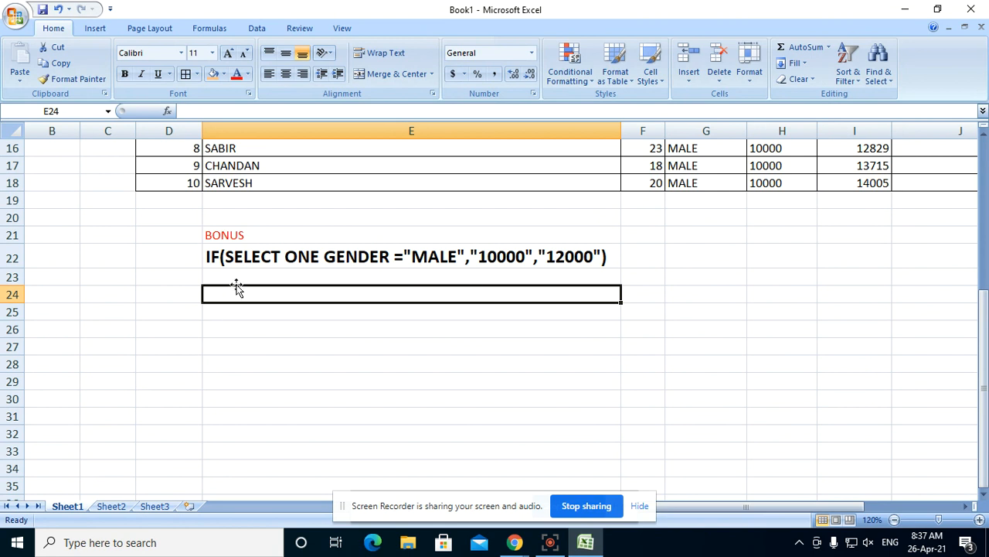
text(TOTAL)
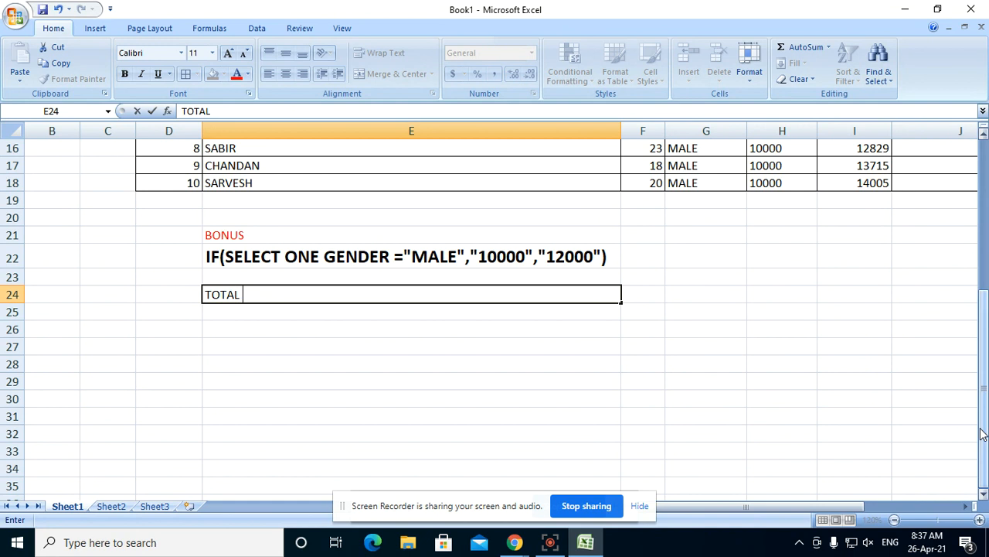
text( SALARY)
key(Return)
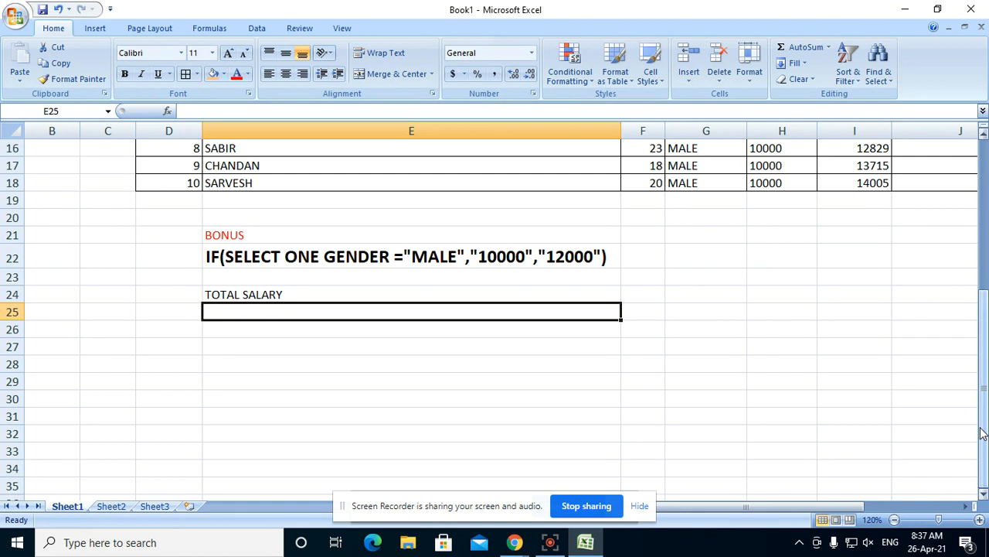
text(BONUS +)
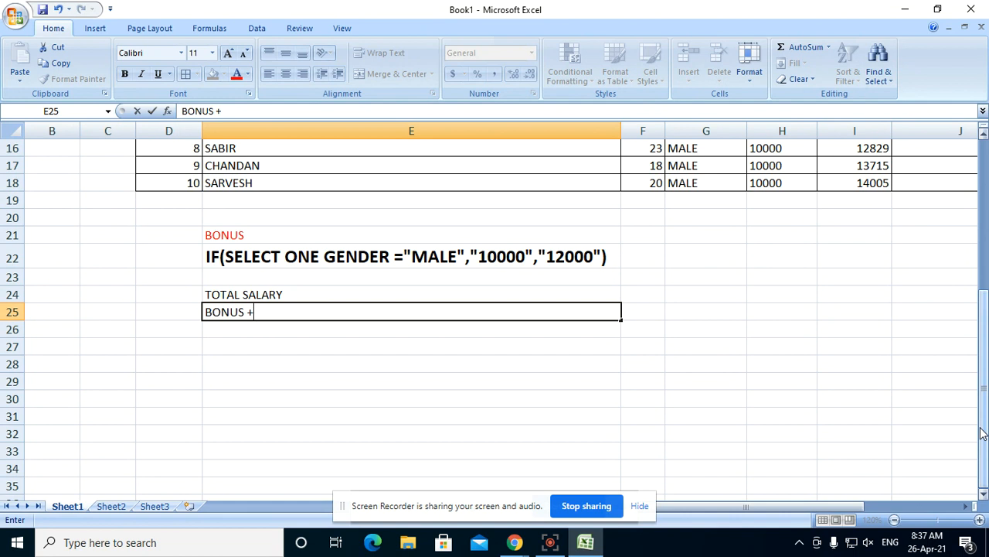
text( SALARY)
click(572, 432)
Make the BONUS + SALARY note in E25 bold at 18 pt.
click(383, 312)
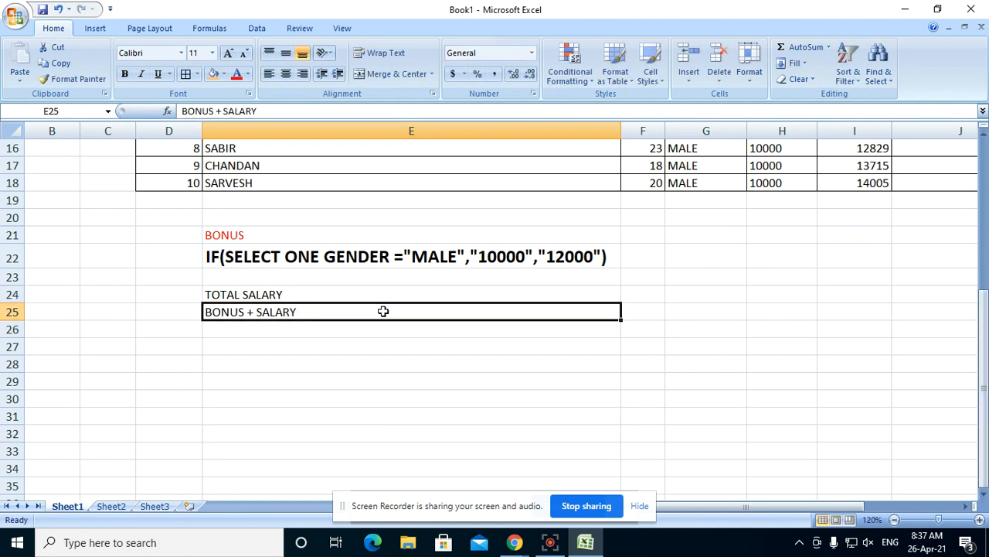
click(124, 74)
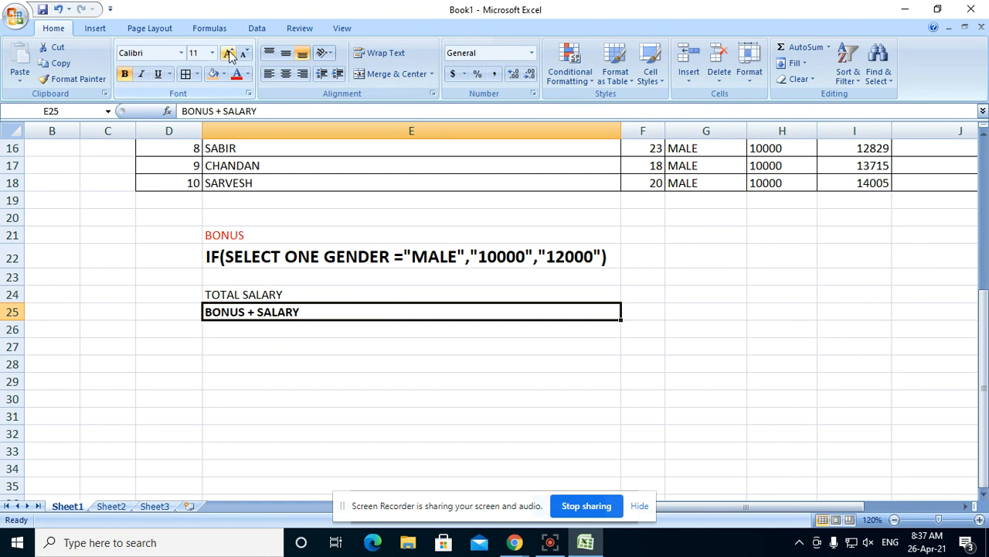
click(228, 52)
click(229, 53)
click(229, 52)
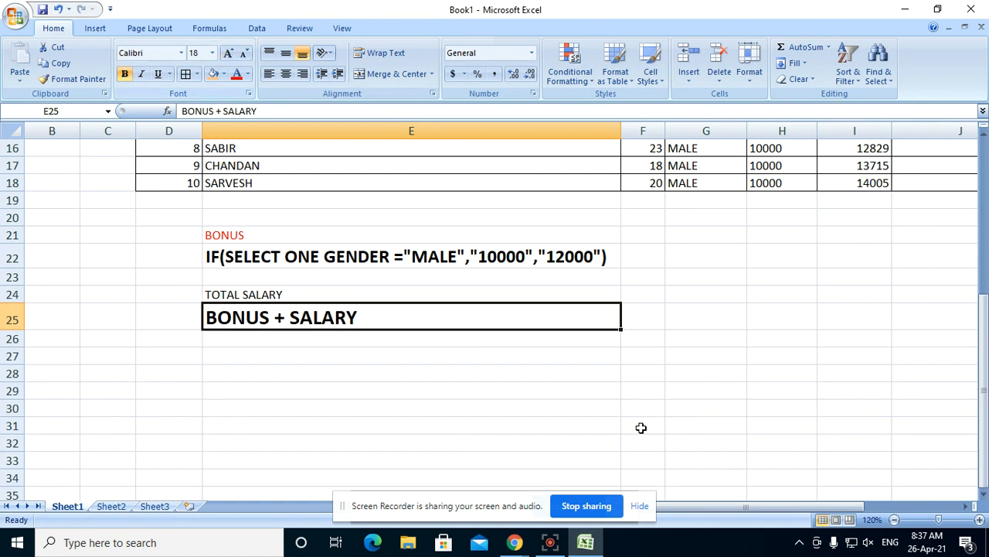
Colour the TOTAL SALARY label in E24 red.
click(641, 426)
scroll(519, 406, up, 1)
scroll(519, 406, up, 1)
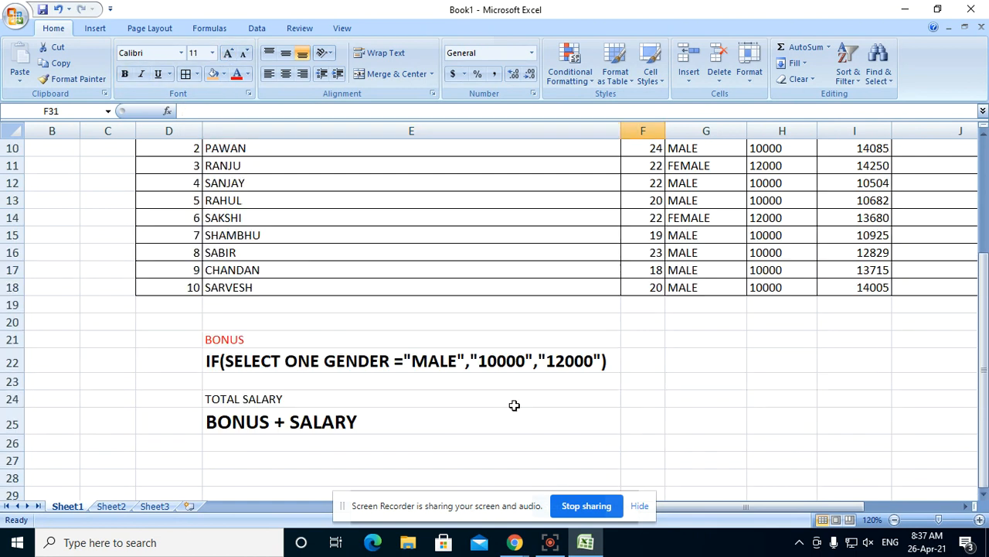
click(413, 397)
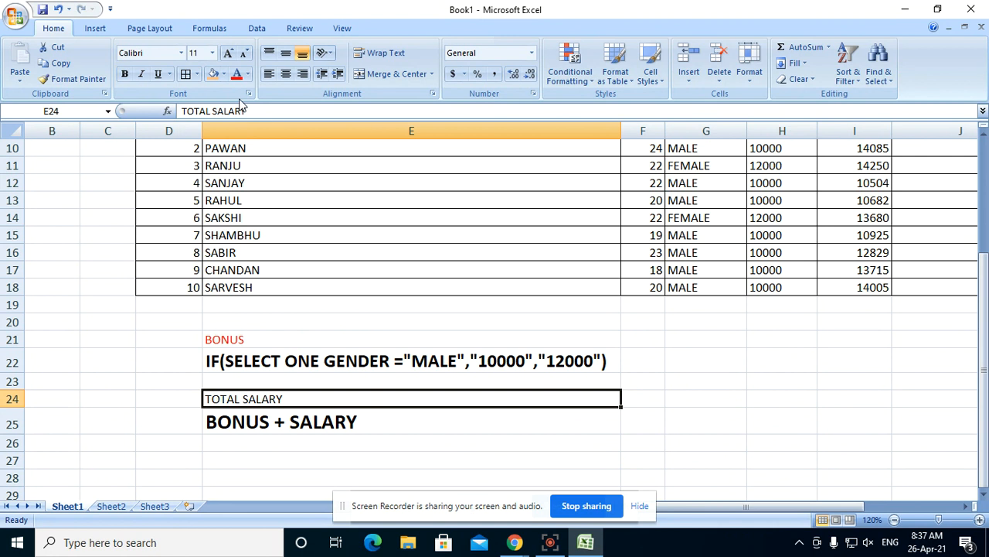
click(236, 73)
Review the whole salary table, including its TOTAL SALARY column, and the formula notes below it.
scroll(698, 443, up, 3)
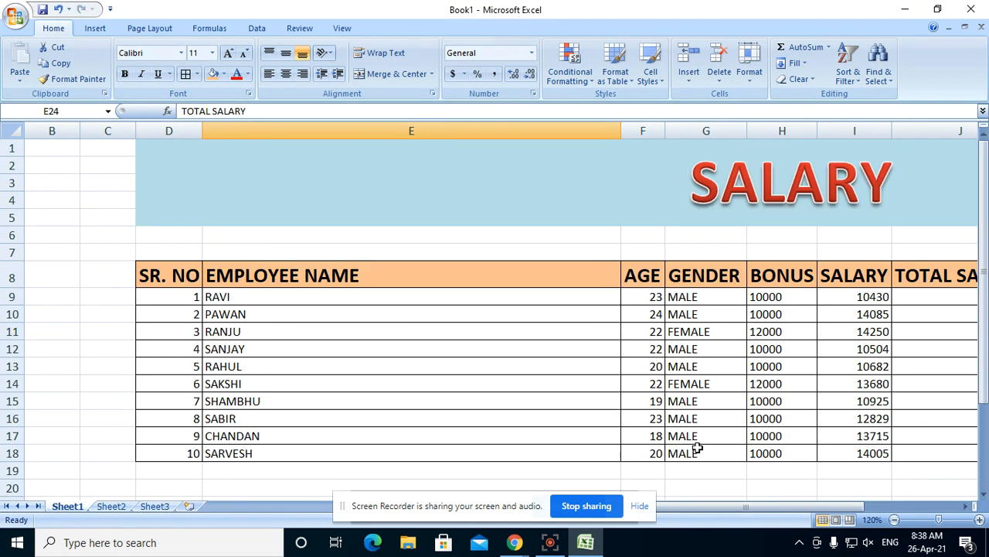
scroll(698, 446, down, 3)
click(761, 445)
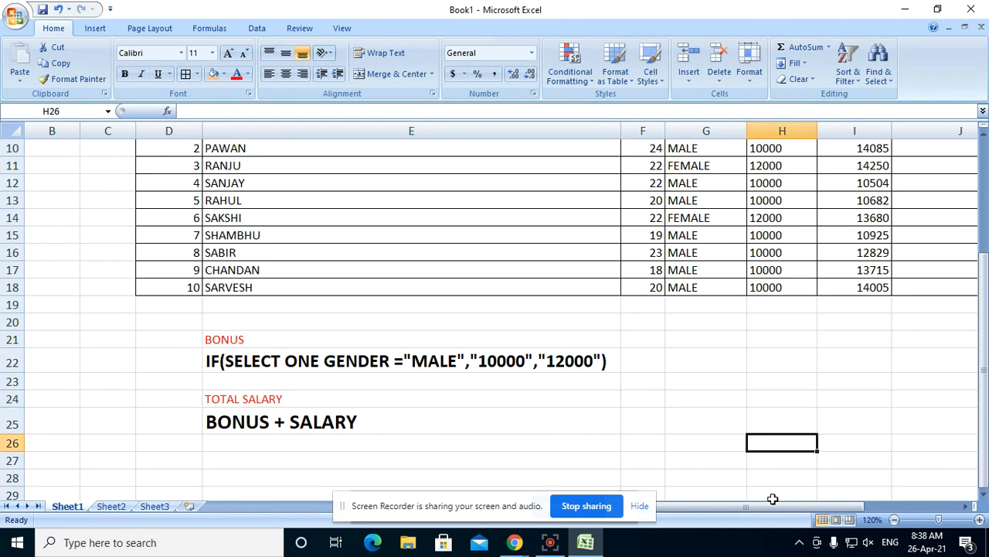
drag(772, 506, 804, 508)
scroll(685, 483, up, 2)
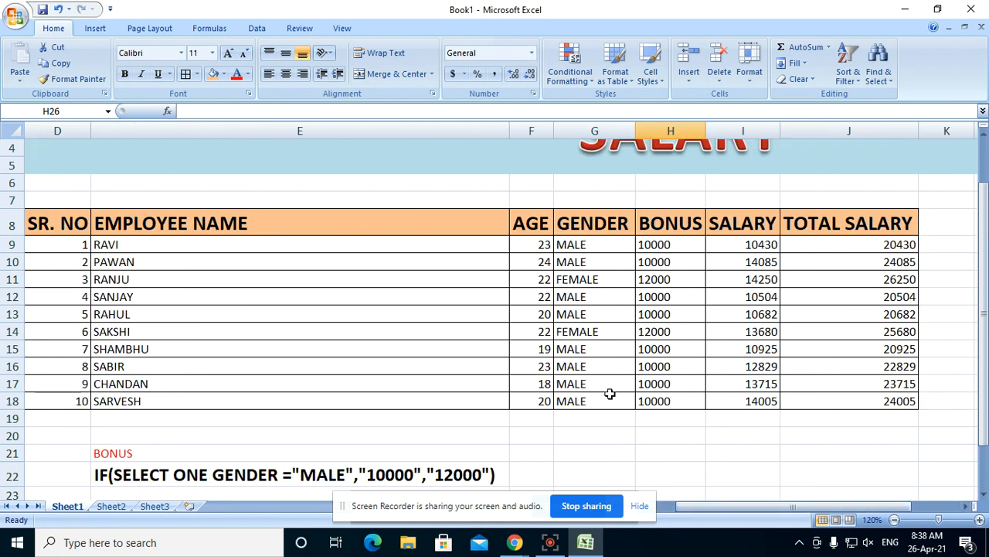
scroll(564, 391, down, 4)
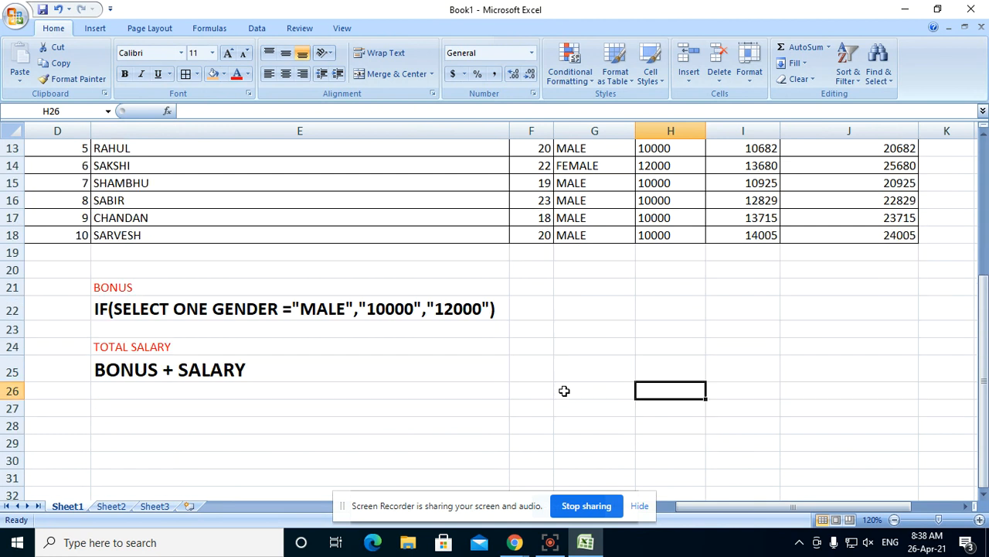
scroll(564, 391, up, 4)
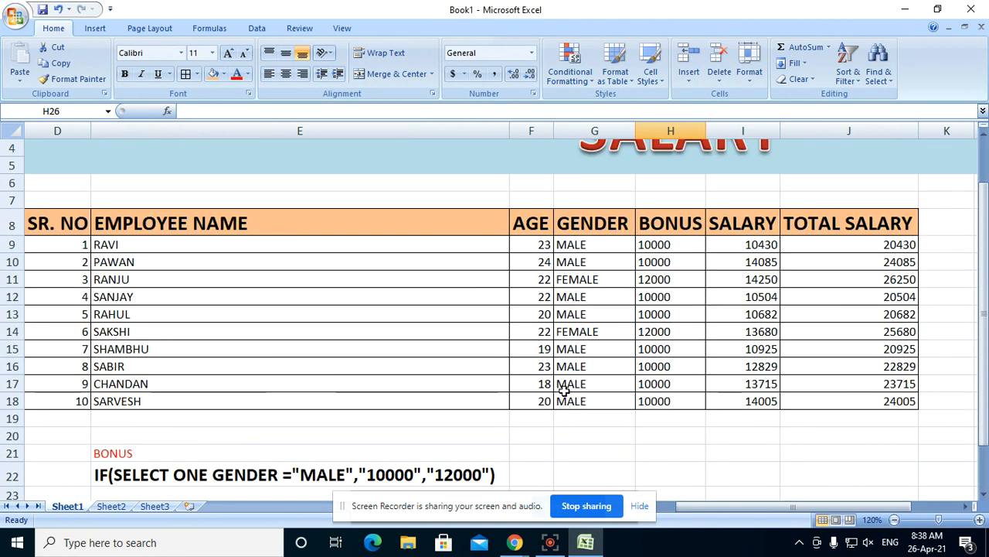
scroll(564, 391, down, 5)
scroll(564, 390, down, 1)
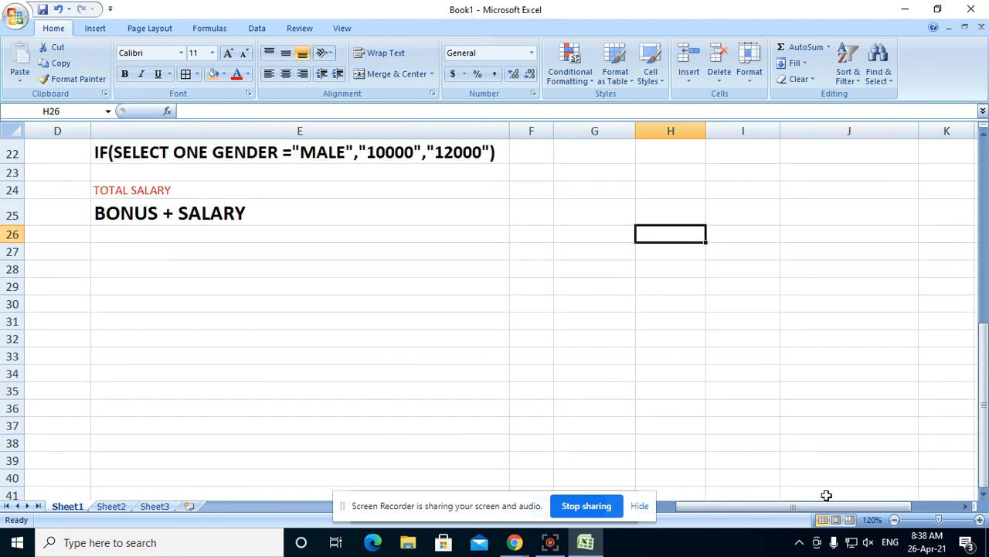
drag(806, 508, 652, 486)
scroll(455, 477, up, 3)
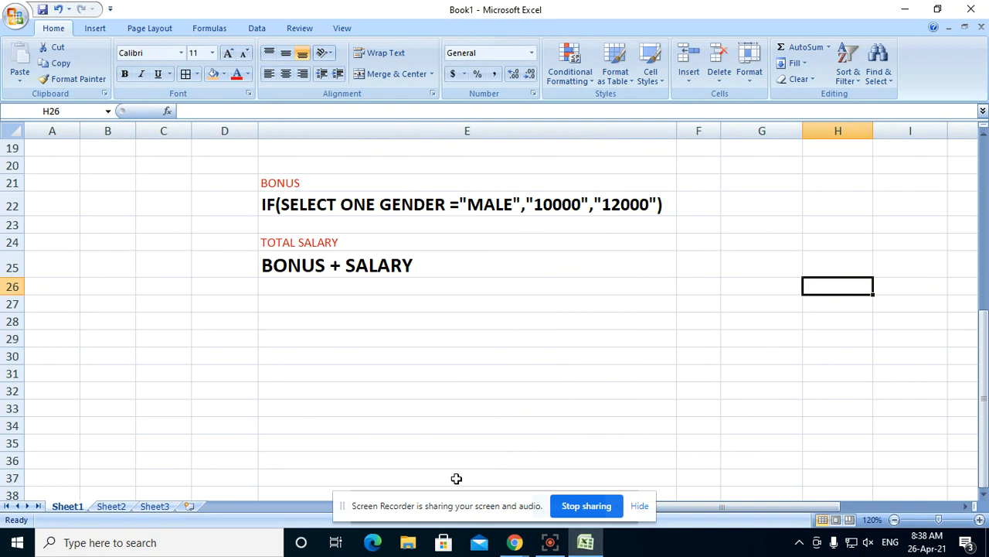
Enter the labels MIN AGE in C27 and MAX AGE in C28, below the formula notes.
click(142, 405)
text(M)
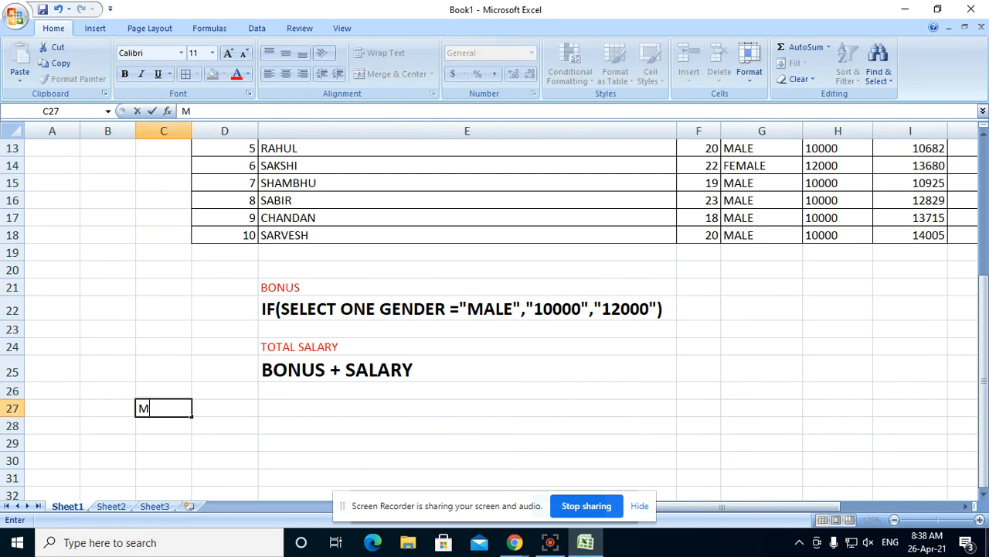
text(IN AGE)
key(Return)
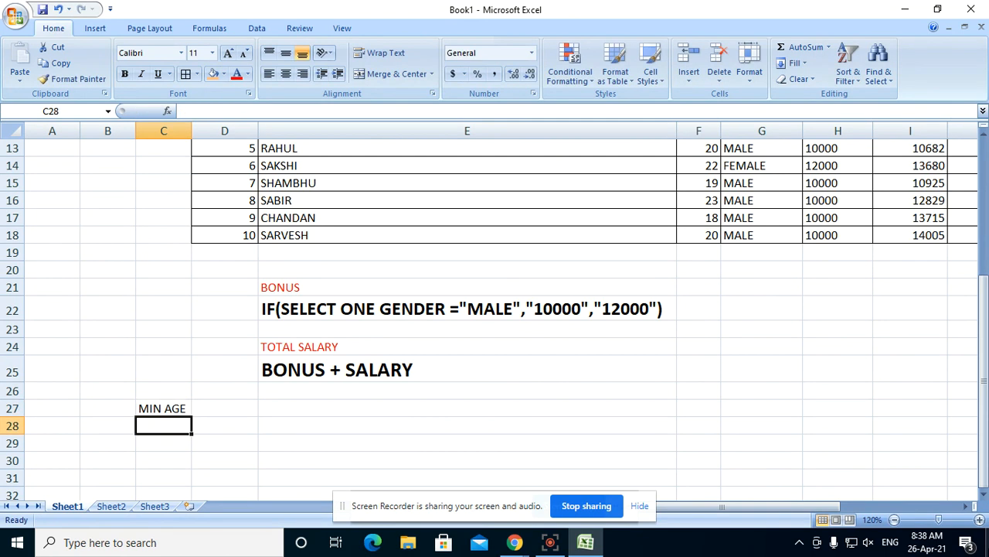
text(MAX AGE)
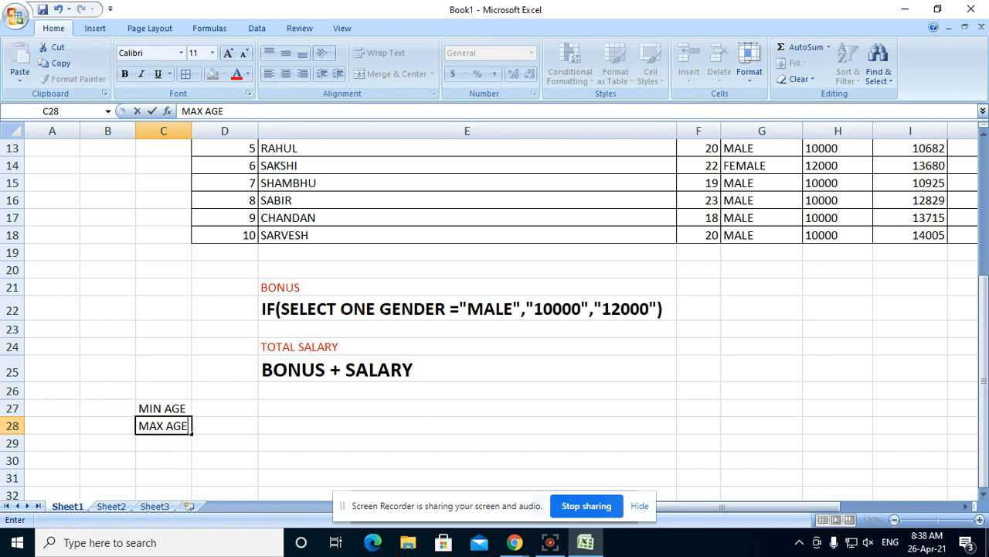
key(Return)
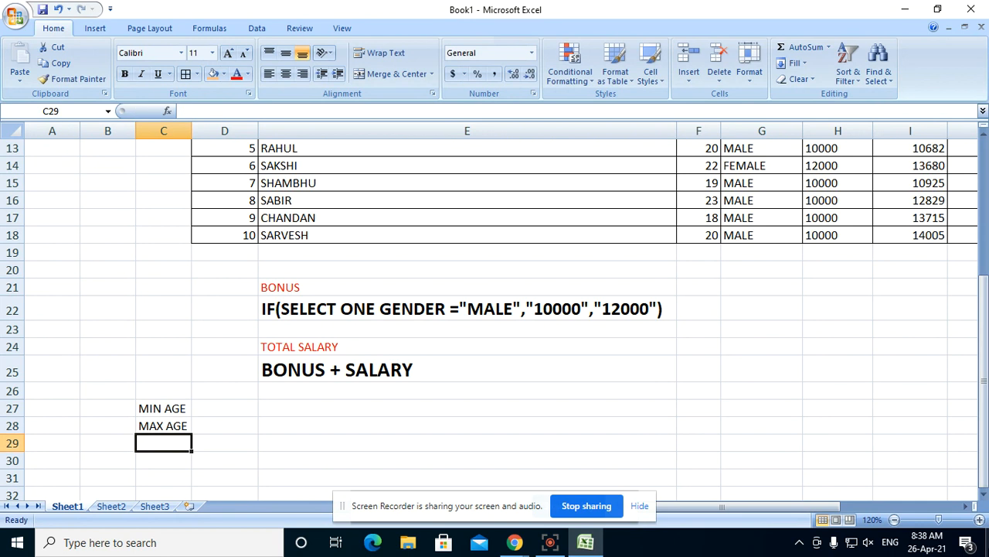
Enter the labels MIN SALARY in C29 and MAX SALARY in C30.
text(MIN)
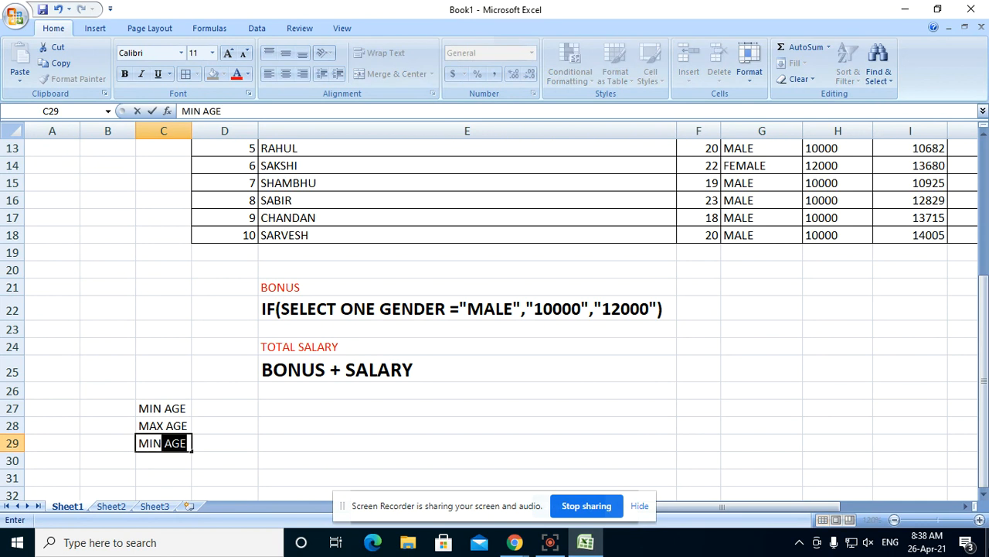
text( SALAR)
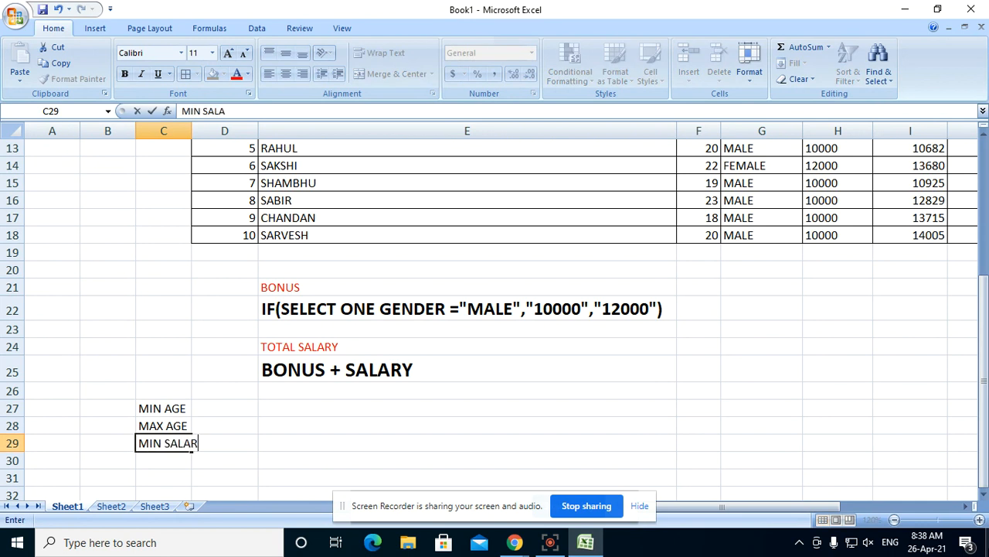
text(Y)
key(Return)
text(MAX)
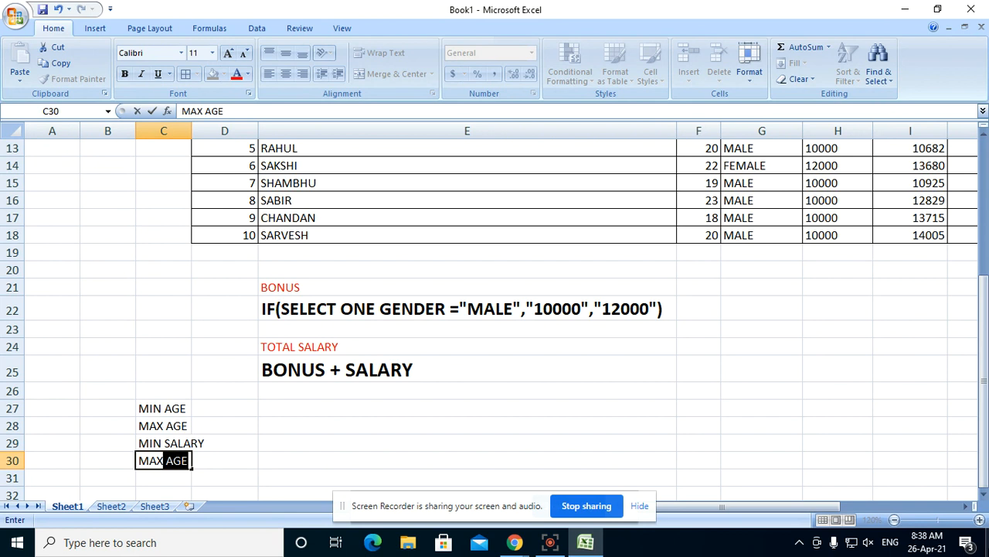
text( SALARY)
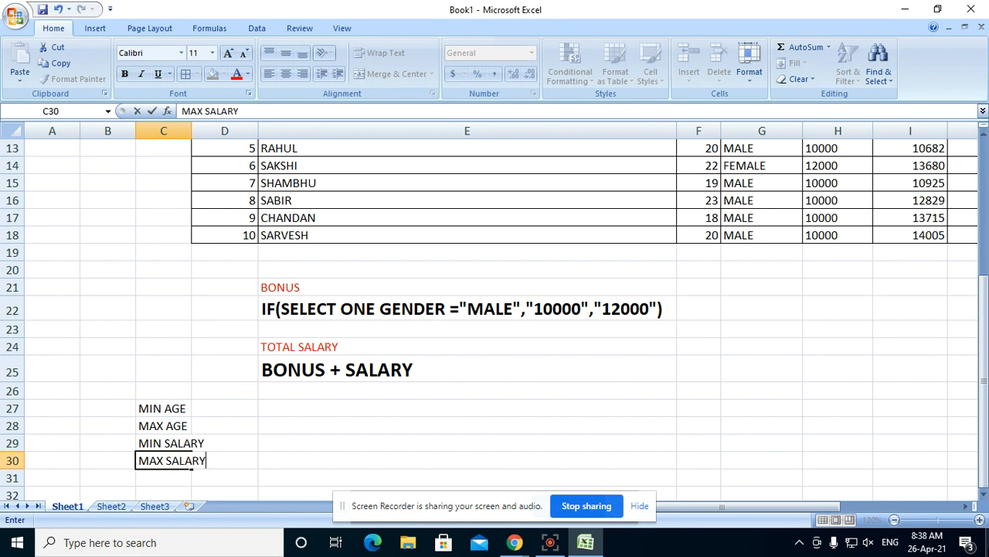
key(Return)
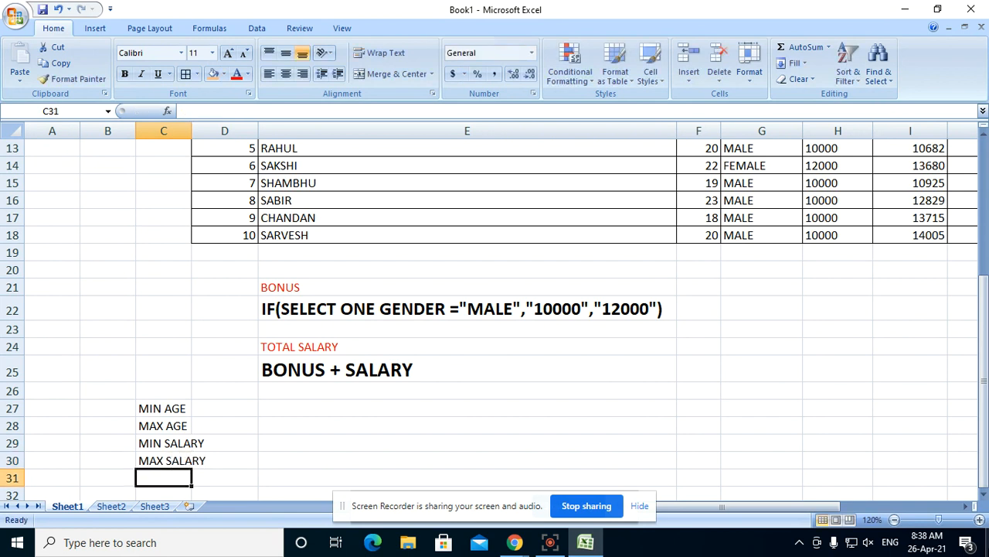
Enter the labels NO' OF MALE in C31 and NO' FEMALE in C32.
text(NO)
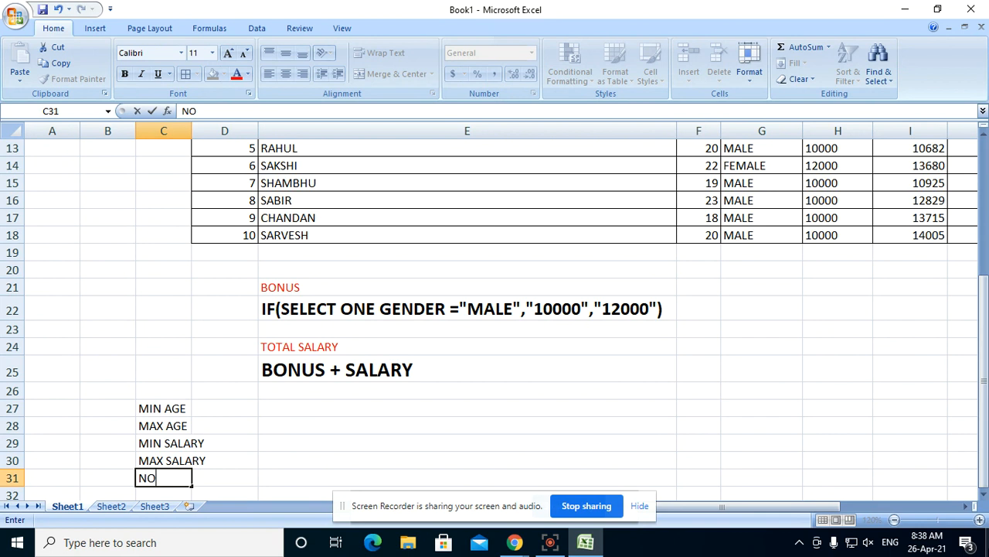
text(' OF MALE)
key(Return)
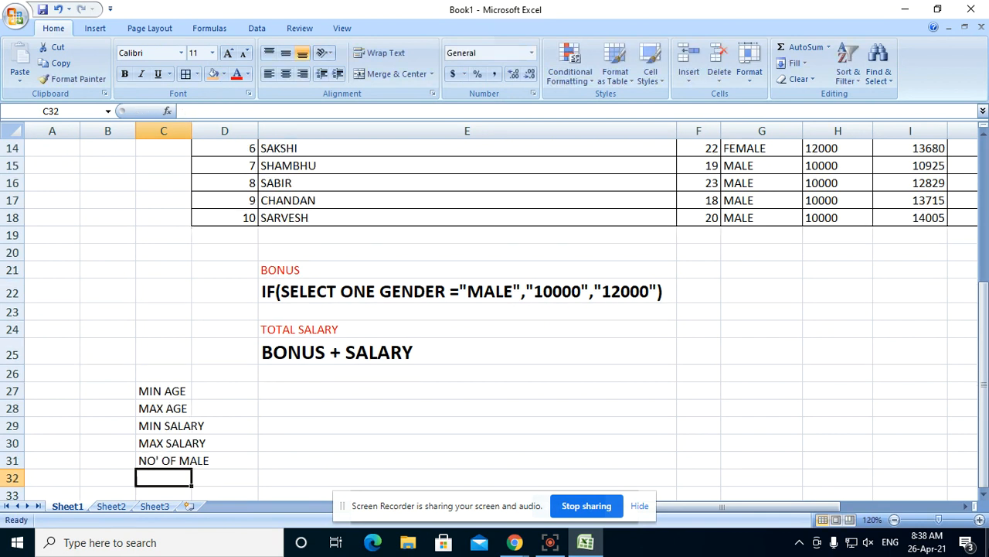
text(NO)
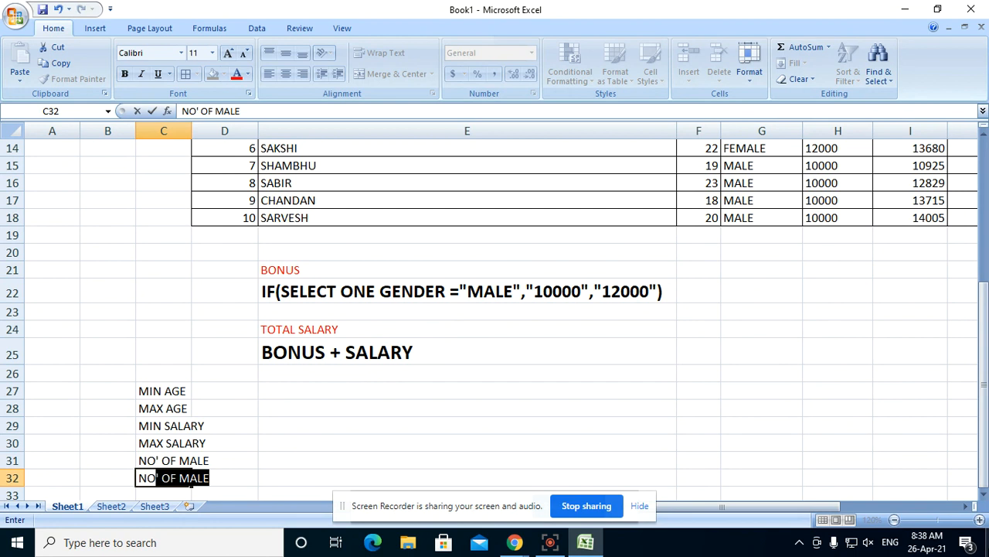
text(' FEMALE)
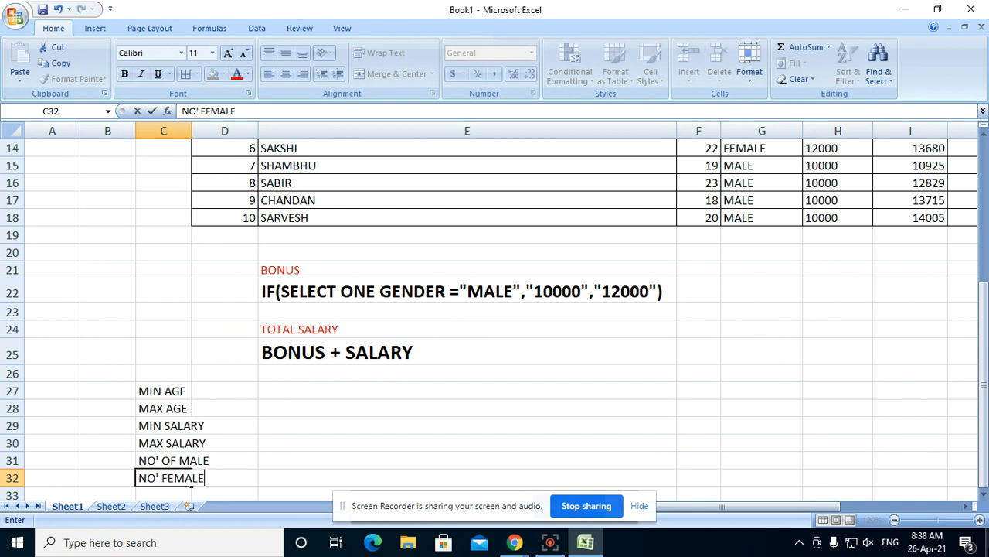
key(Return)
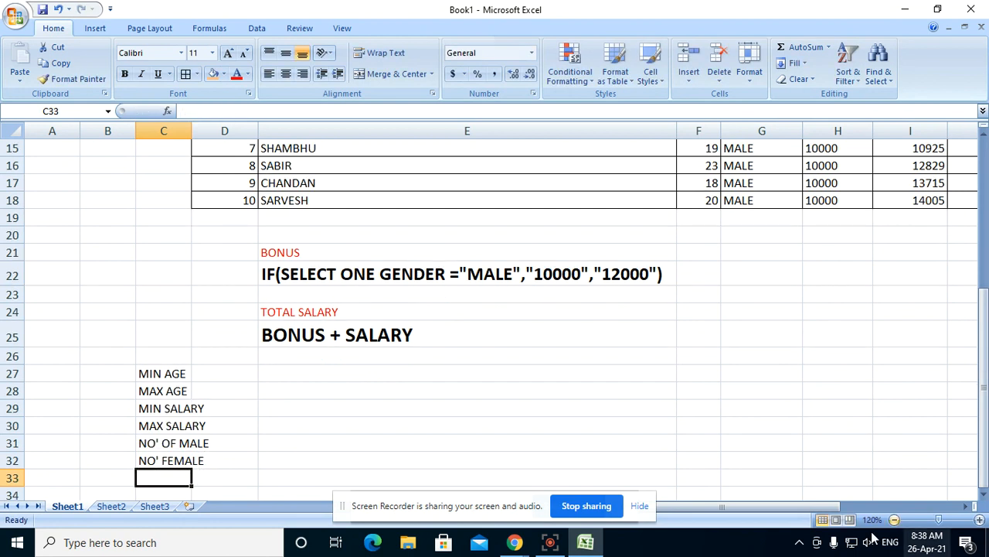
Make the summary labels in C27:C32 bold at 14 pt and autofit column C to them.
drag(179, 372, 181, 459)
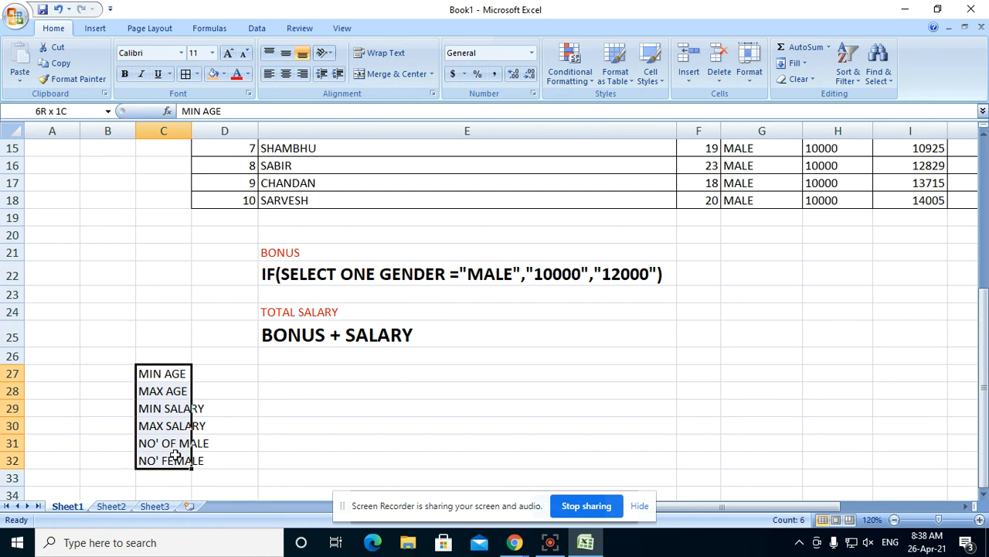
click(125, 73)
click(227, 54)
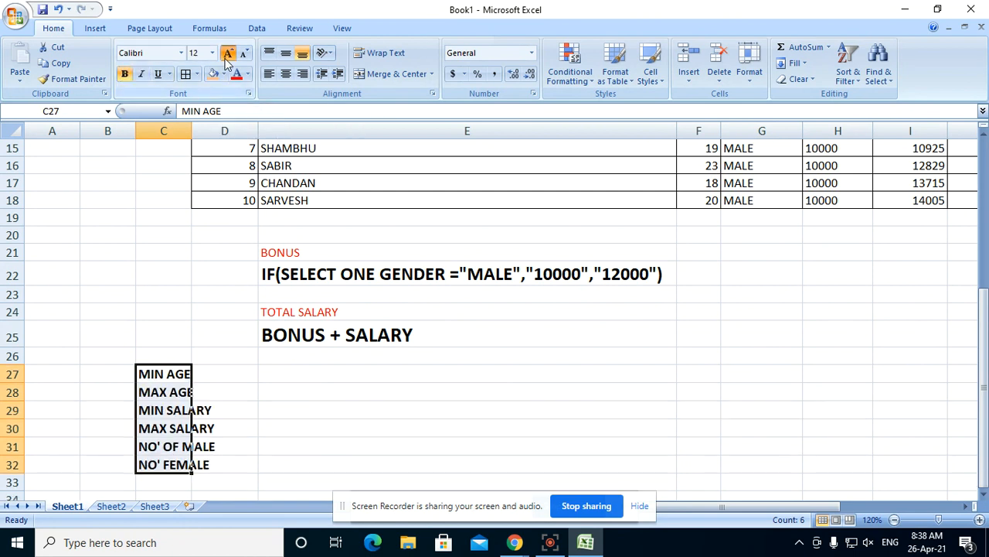
click(227, 54)
click(174, 131)
double_click(189, 131)
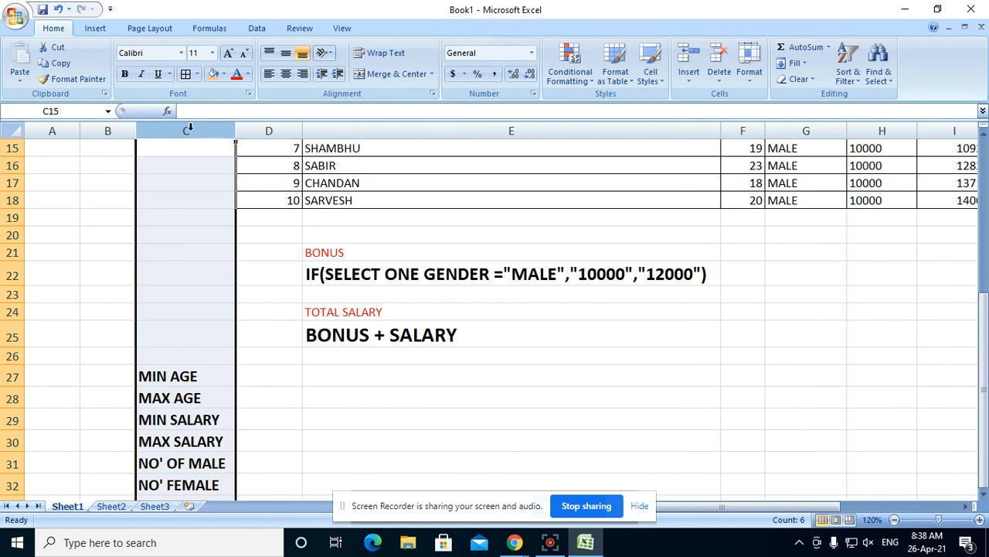
Apply all borders to the summary block C27:D32.
drag(174, 376, 284, 478)
click(187, 75)
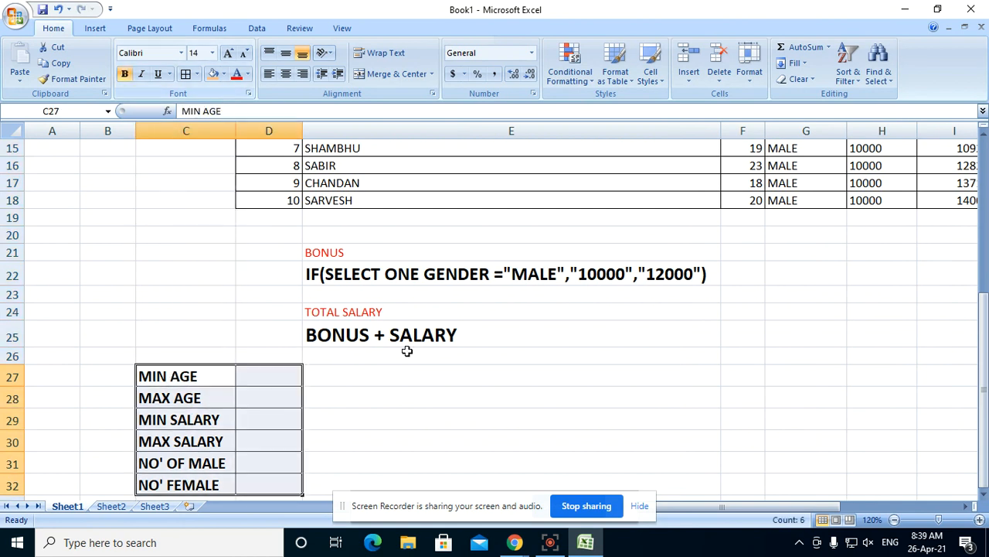
scroll(407, 349, down, 3)
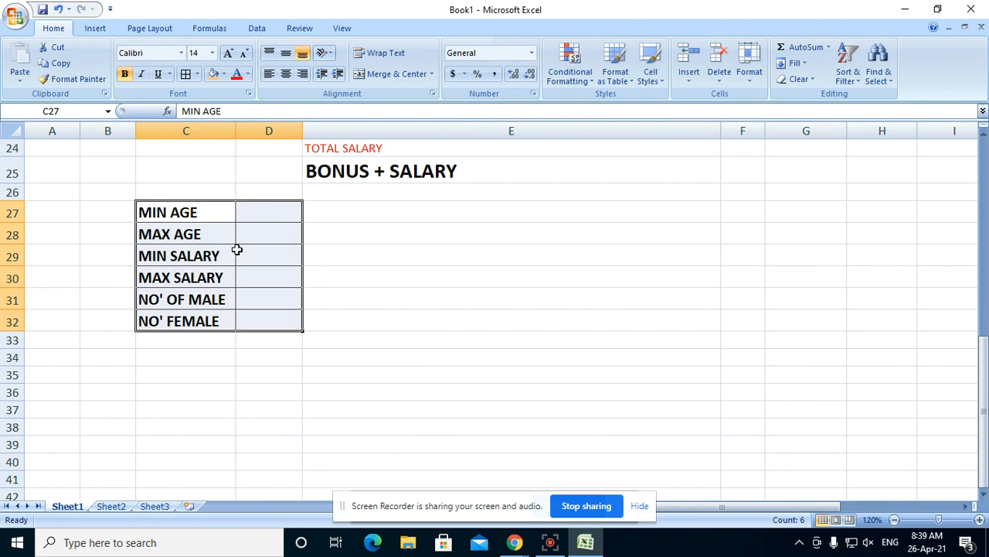
click(509, 301)
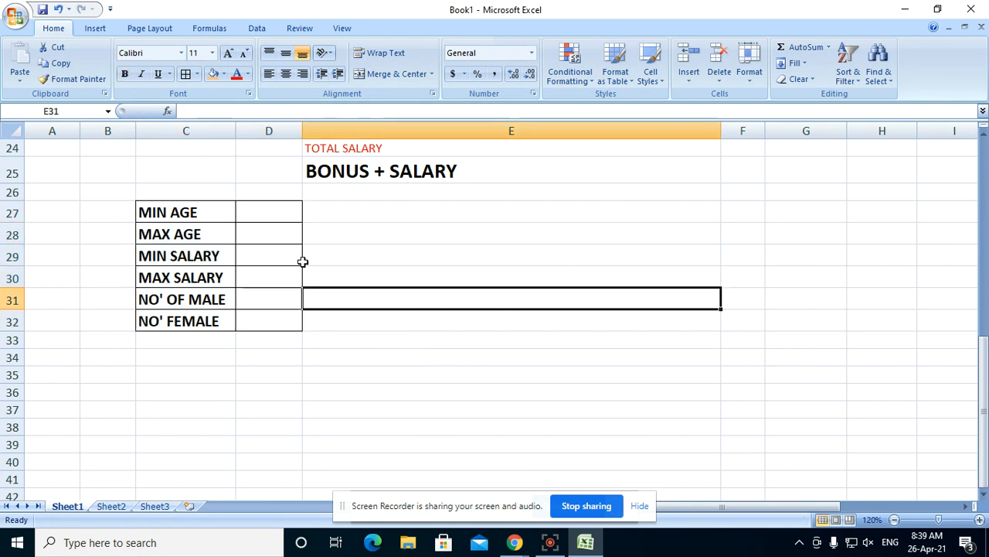
Go through the summary cells D27:D32 beside their labels and examine the GENDER entries in G9:G18.
click(187, 216)
click(280, 220)
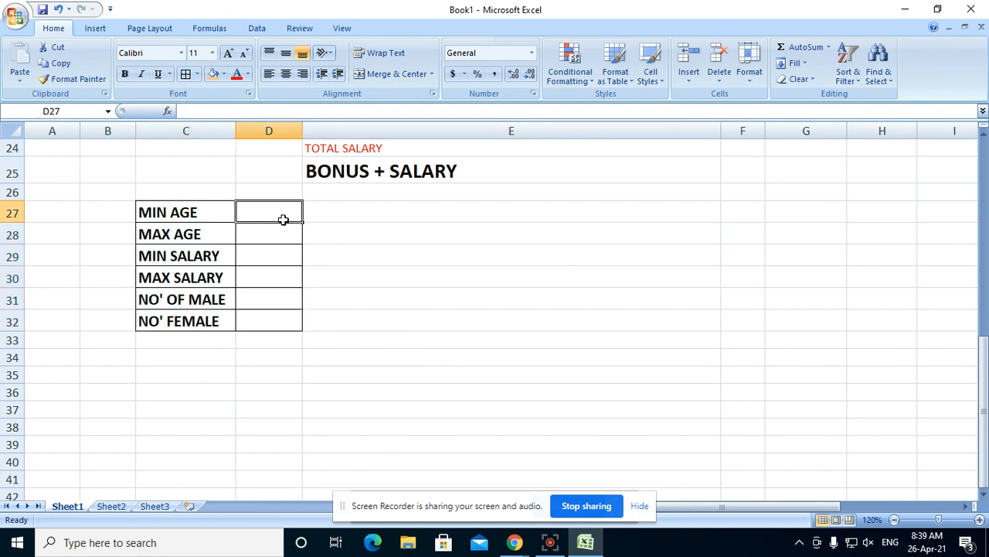
click(274, 236)
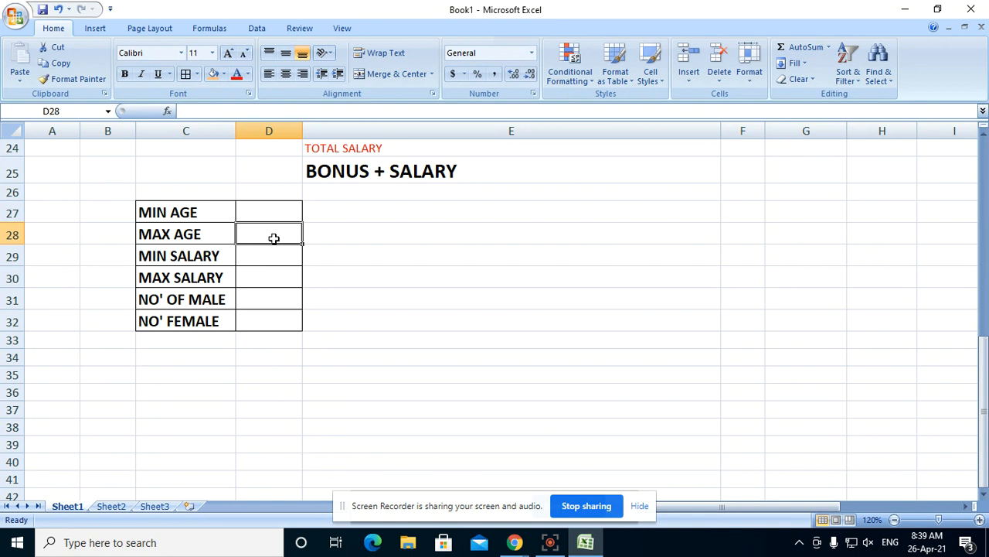
click(270, 260)
click(271, 294)
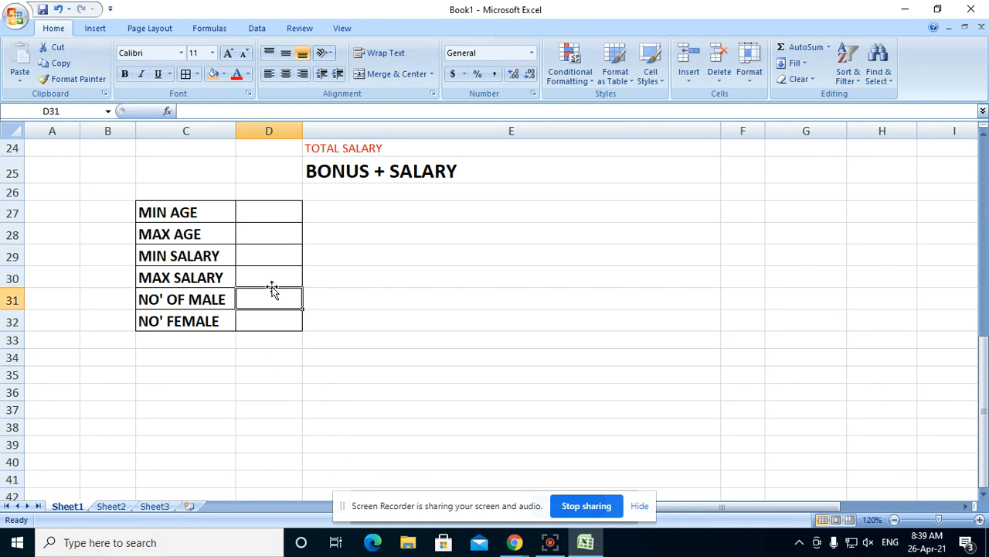
click(272, 280)
click(270, 296)
click(270, 322)
scroll(391, 320, up, 8)
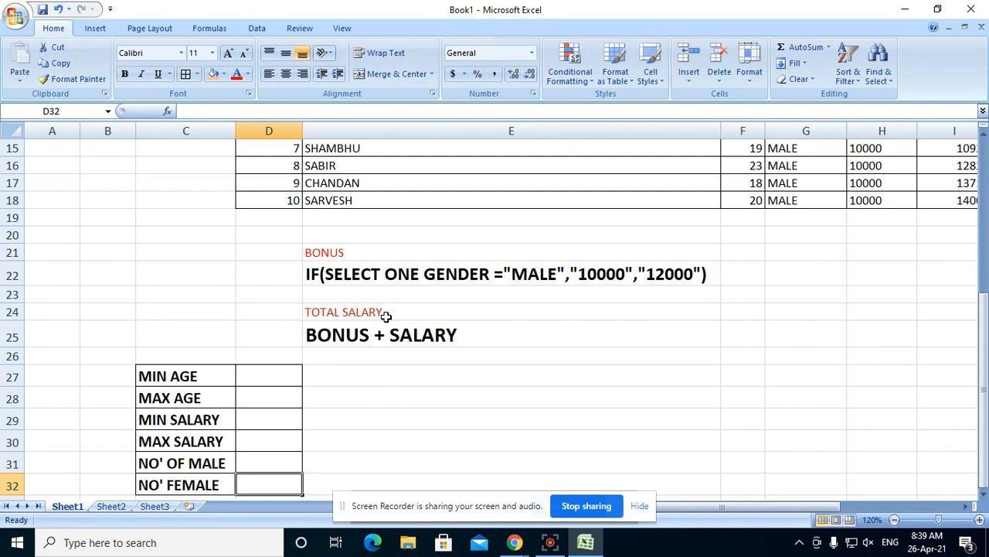
drag(809, 297, 802, 451)
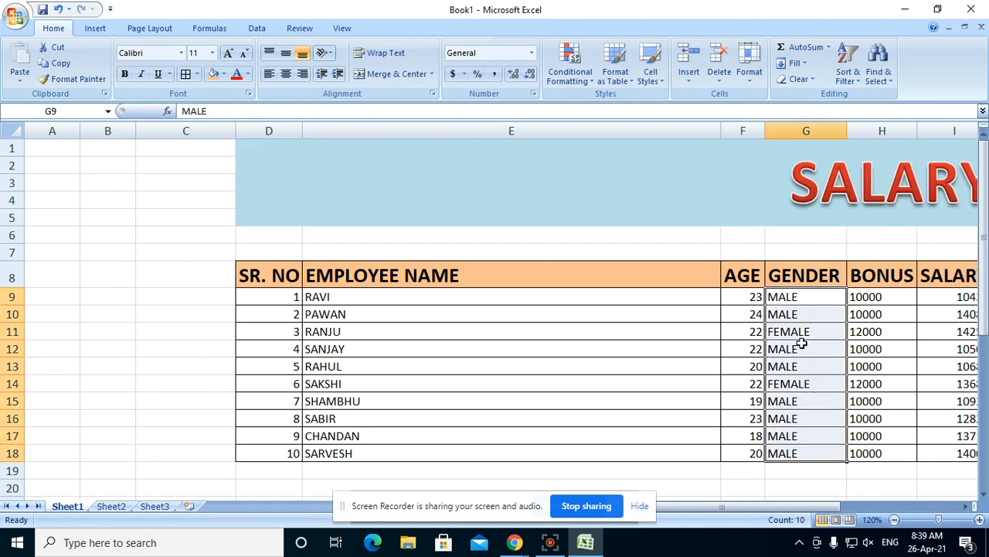
drag(803, 337, 802, 375)
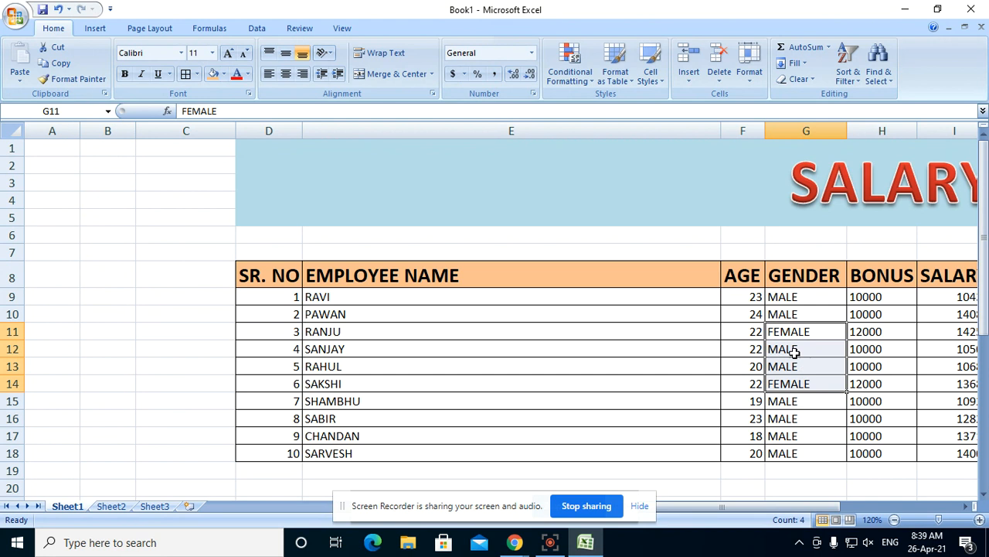
Go through the male and female count cells D31:D32 and examine the table's GENDER column they refer to.
scroll(760, 415, down, 5)
scroll(760, 415, down, 3)
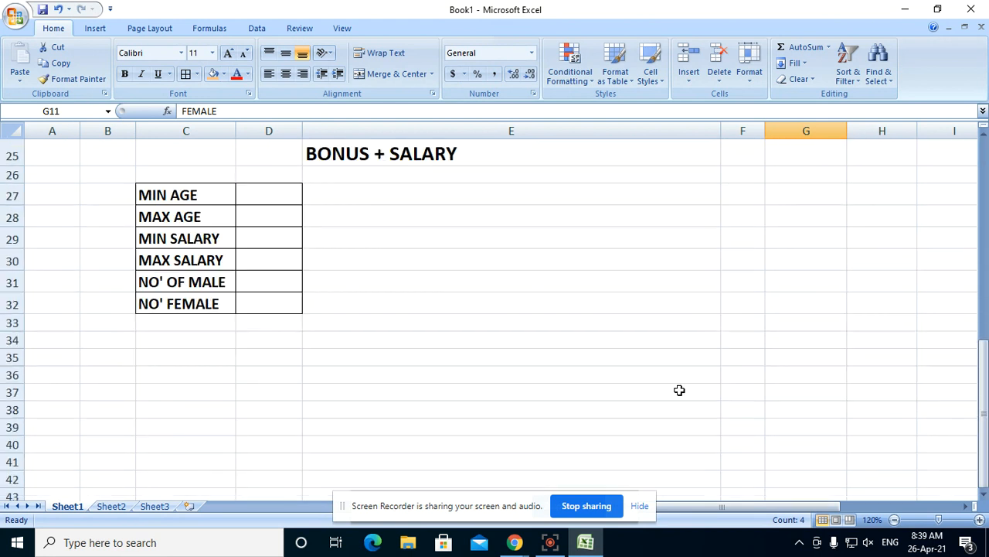
click(289, 281)
scroll(707, 338, up, 8)
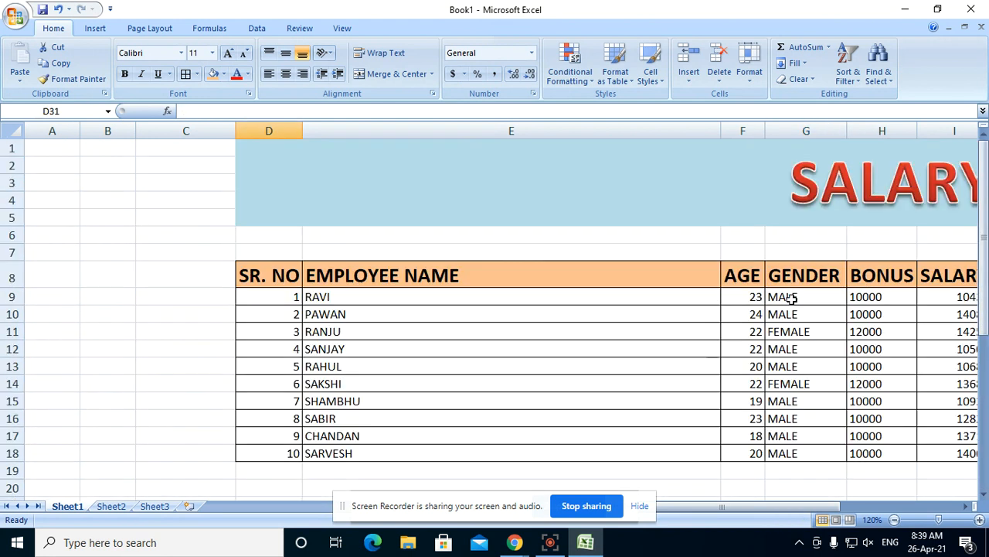
scroll(788, 471, down, 8)
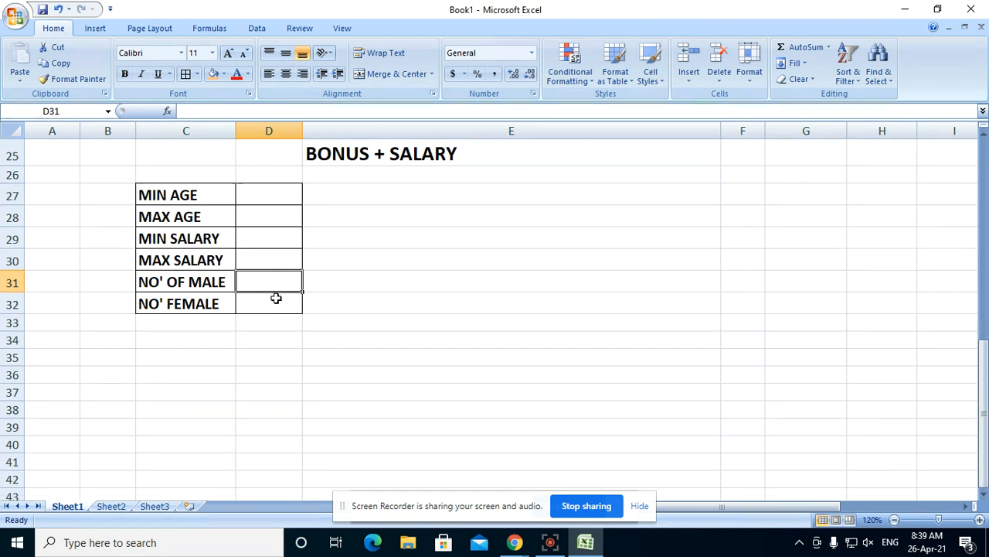
click(276, 297)
click(280, 280)
click(279, 301)
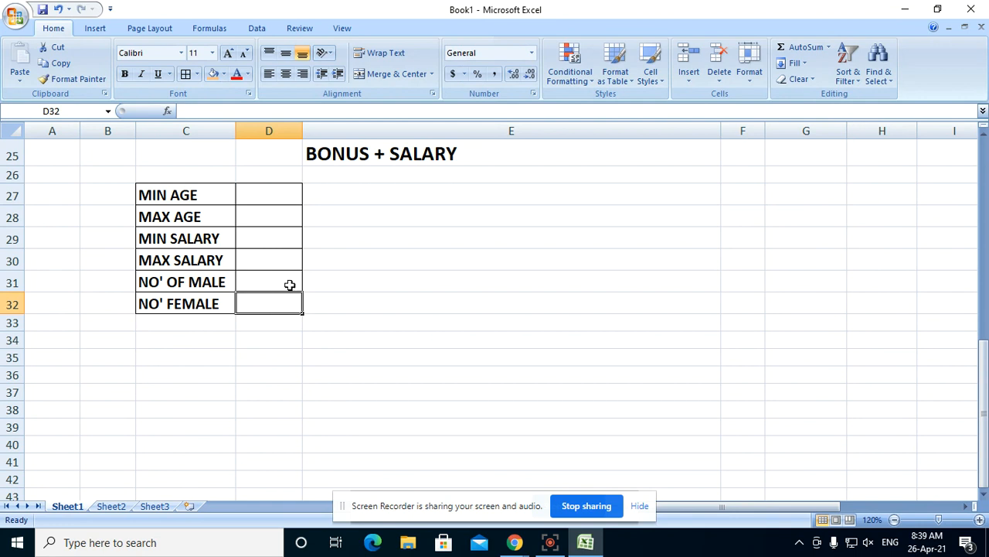
click(264, 283)
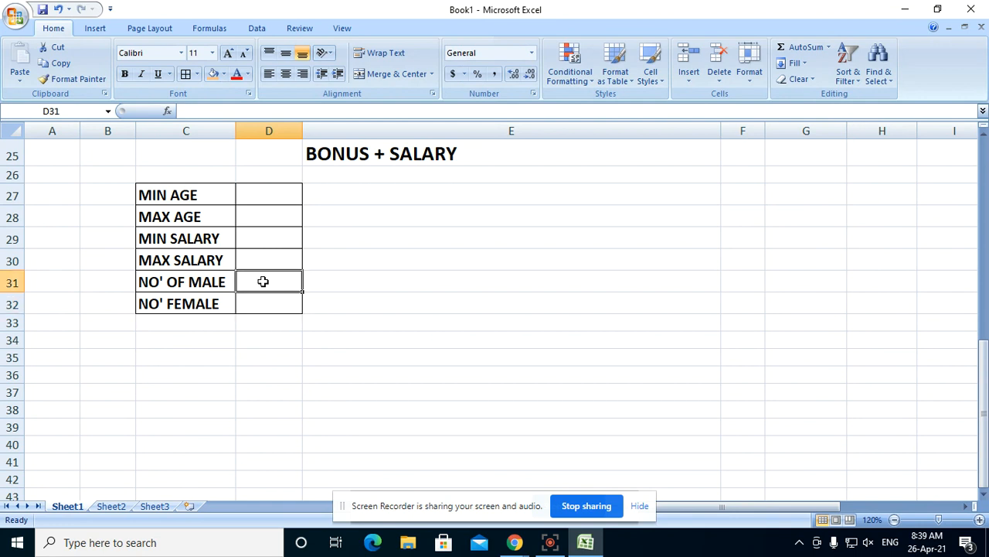
Enter =MIN(F8:F18) in D27 to calculate the minimum age from the AGE column.
scroll(250, 221, up, 1)
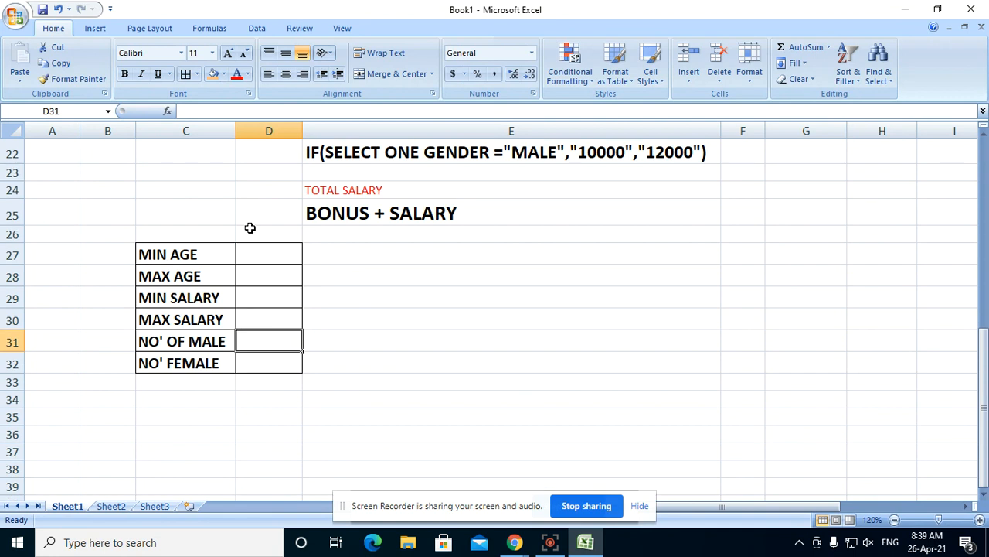
scroll(259, 263, up, 2)
scroll(263, 280, up, 1)
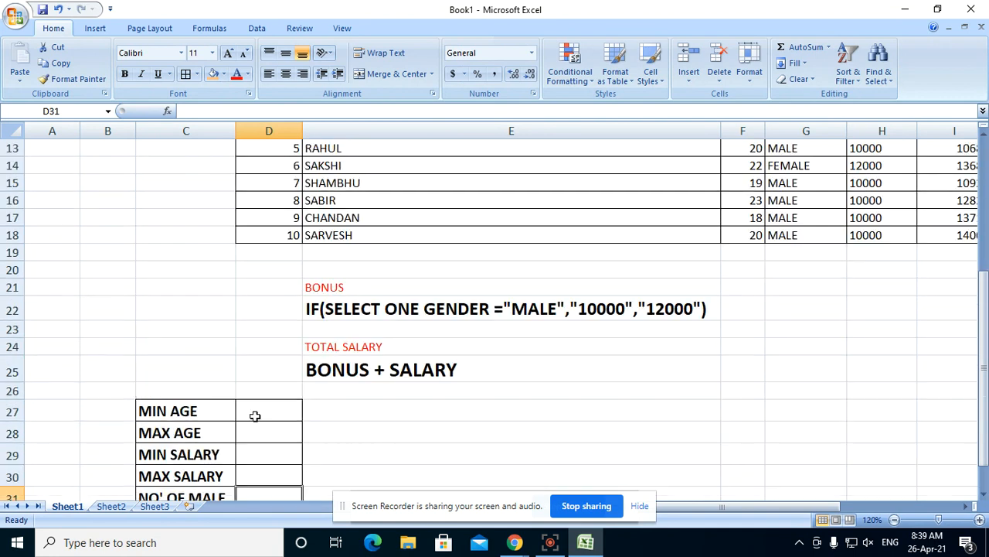
click(255, 412)
scroll(672, 431, up, 4)
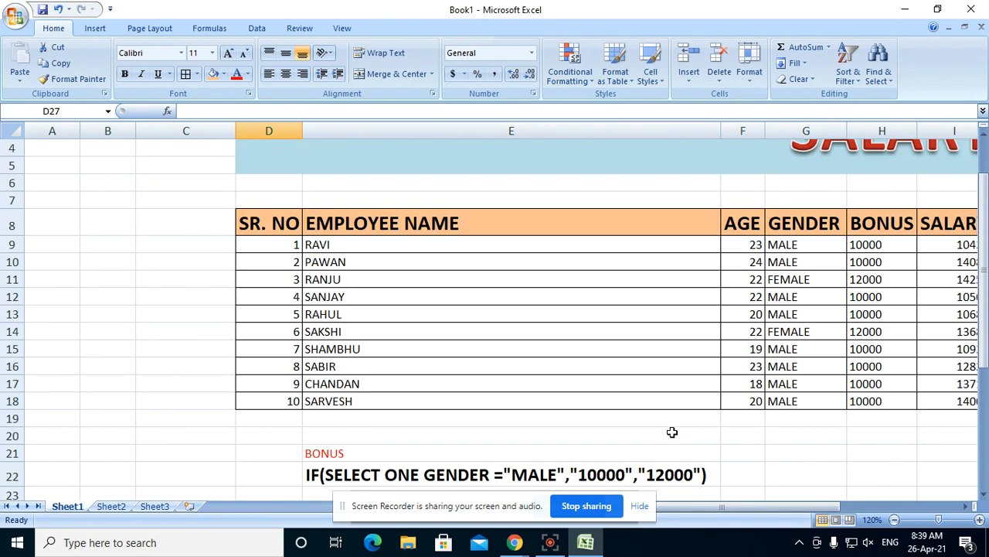
scroll(672, 432, down, 4)
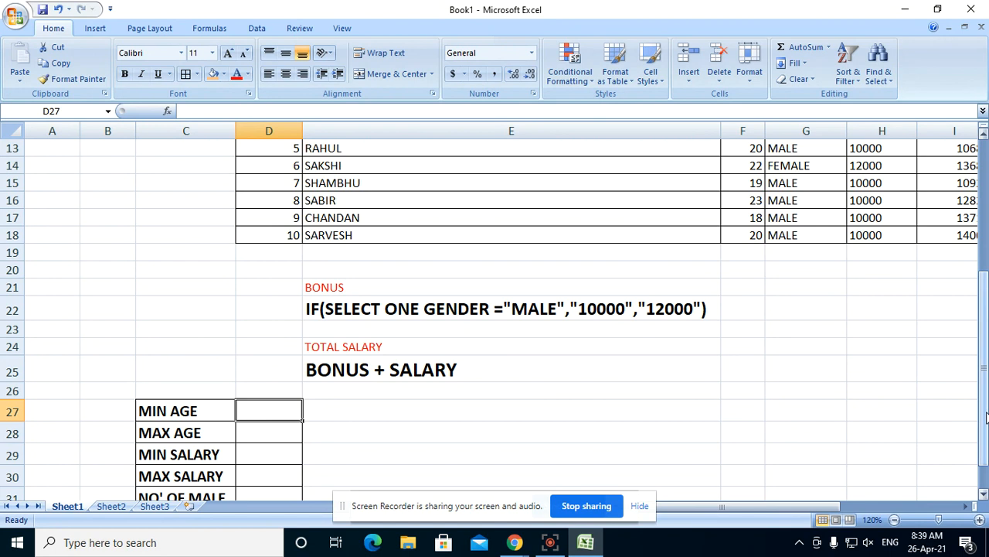
text(=MIN)
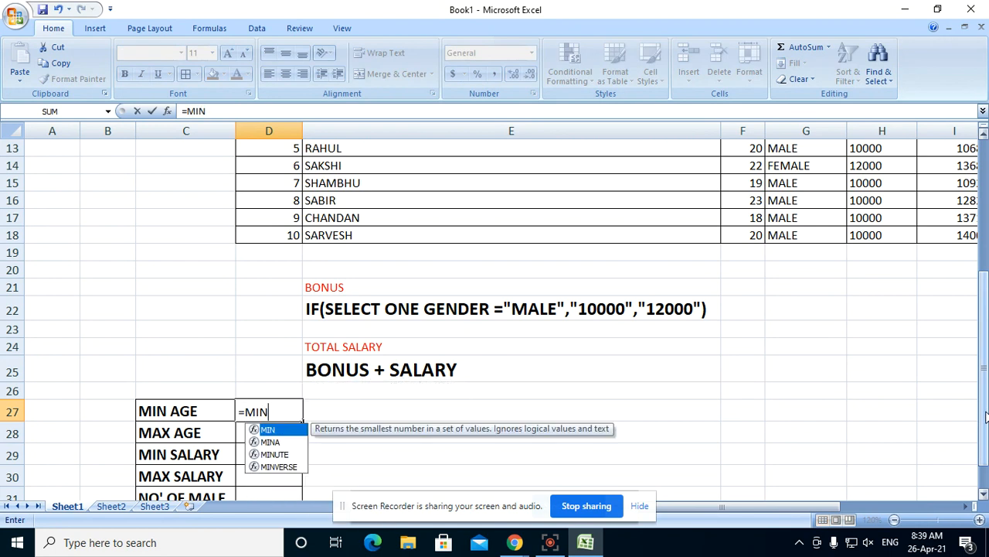
text(()
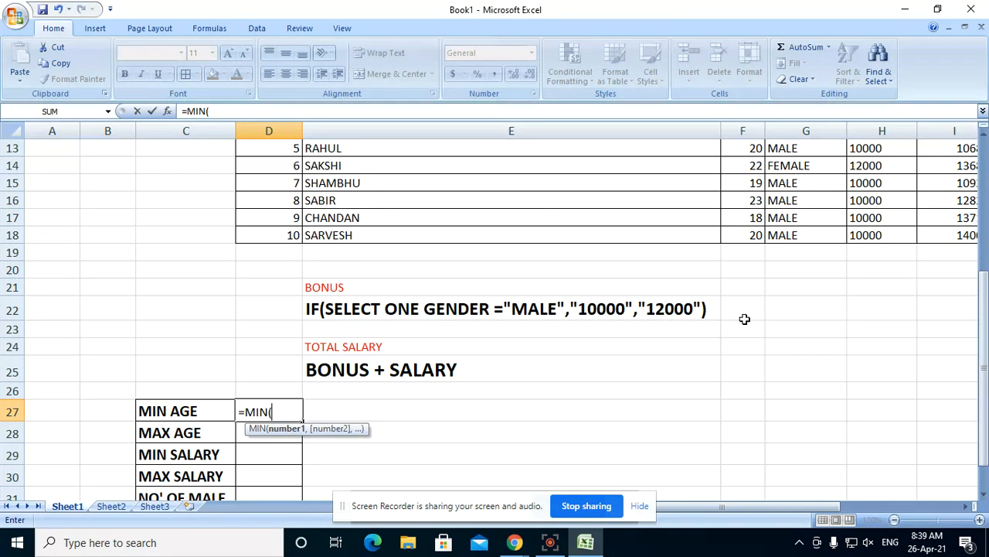
scroll(745, 318, up, 4)
drag(746, 274, 745, 458)
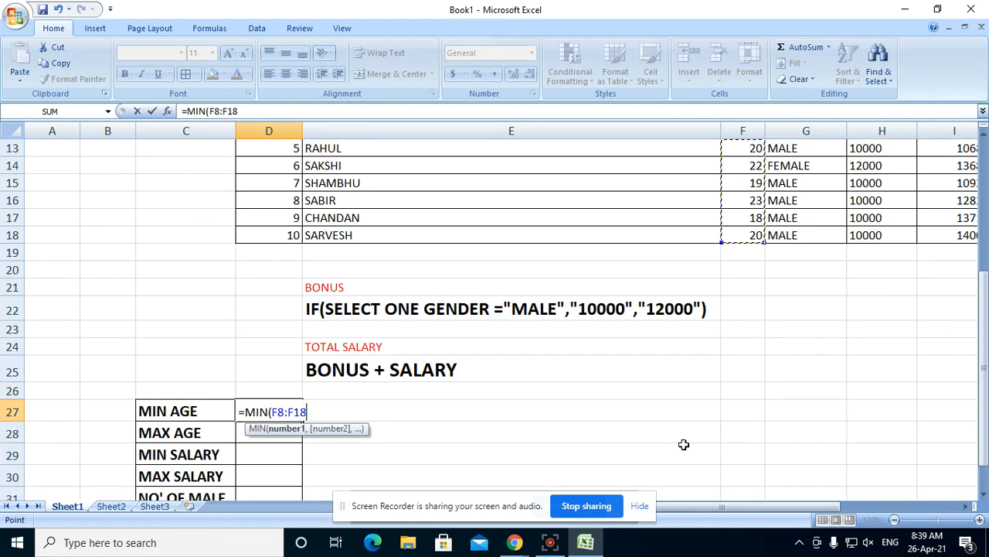
text())
key(Return)
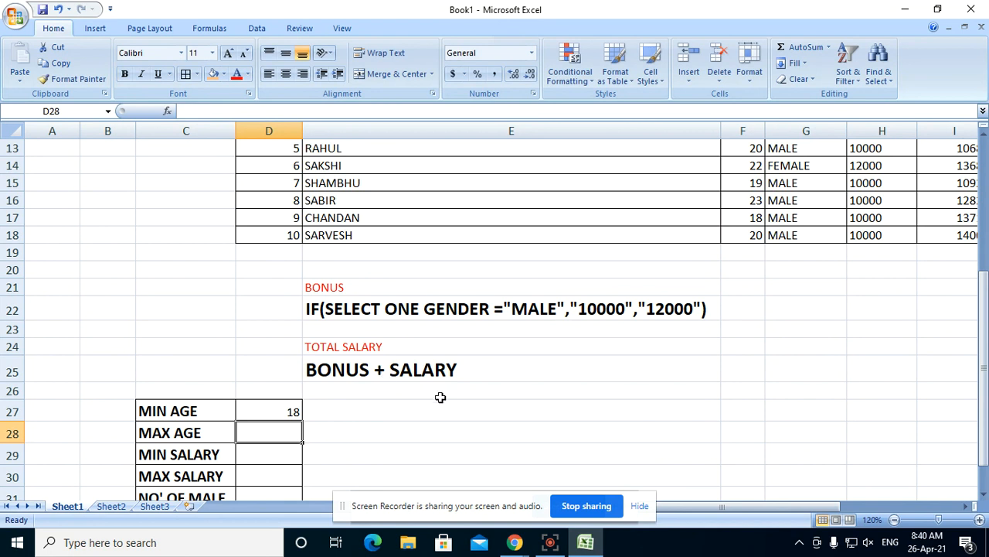
Enter =MAX(F8:F18) in D28 to calculate the maximum age from the AGE column.
text(=MAX()
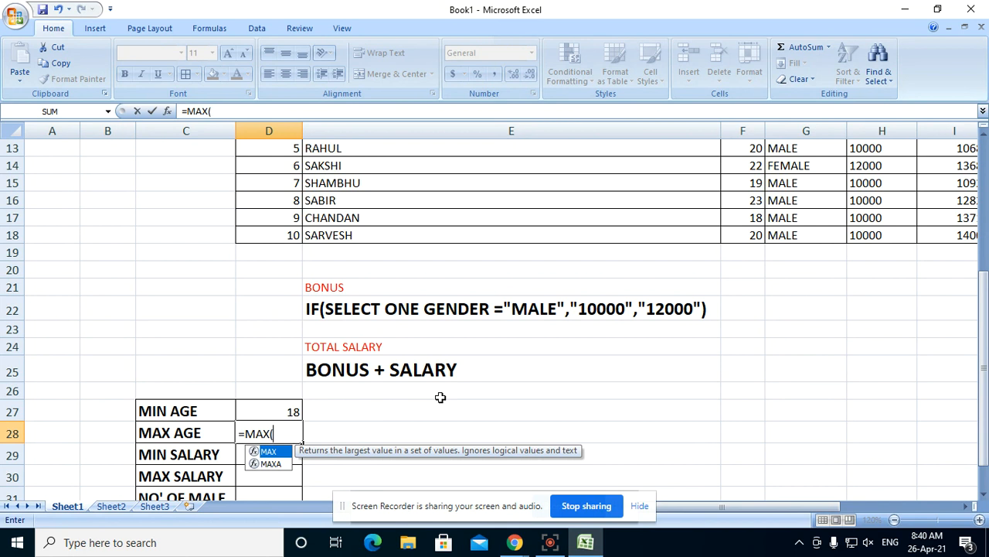
scroll(667, 320, up, 4)
click(742, 285)
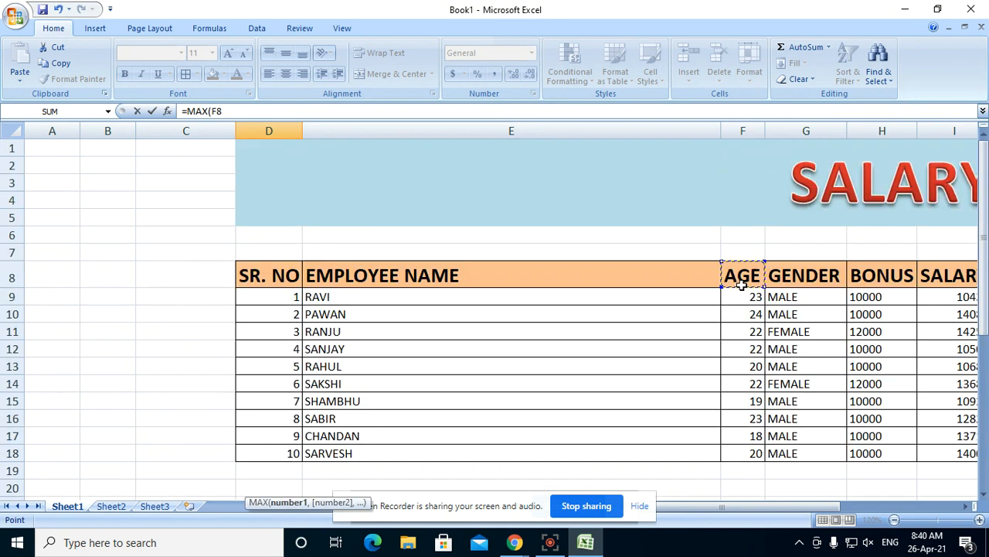
drag(742, 284, 753, 451)
scroll(588, 433, down, 5)
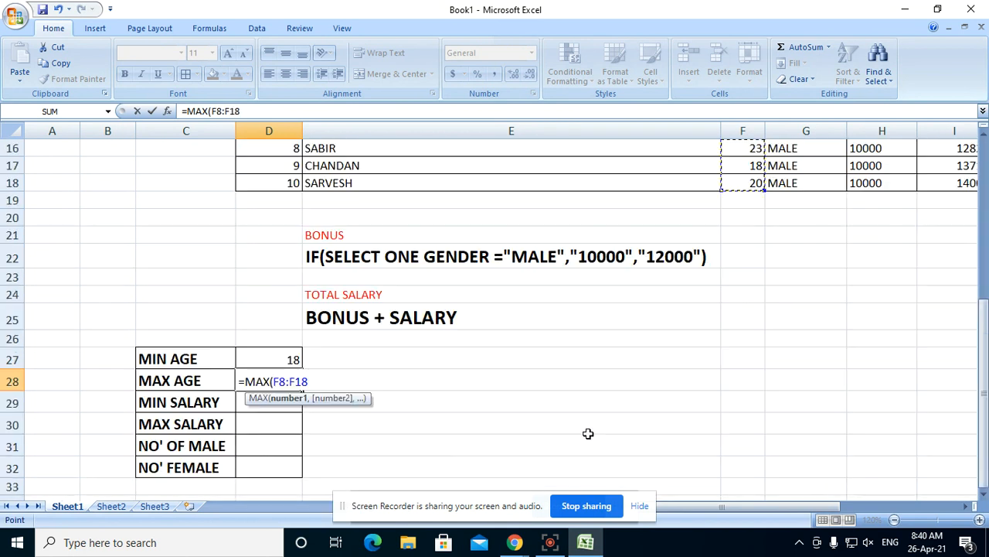
text())
key(Return)
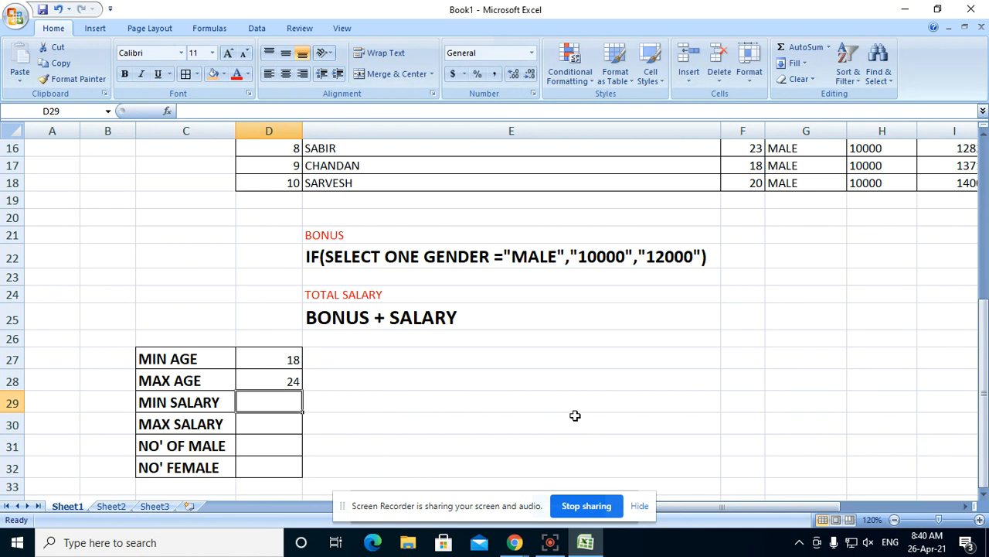
Enter =MIN(J8:J18) in D29 to calculate the minimum salary from the TOTAL SALARY column.
text(=MIN()
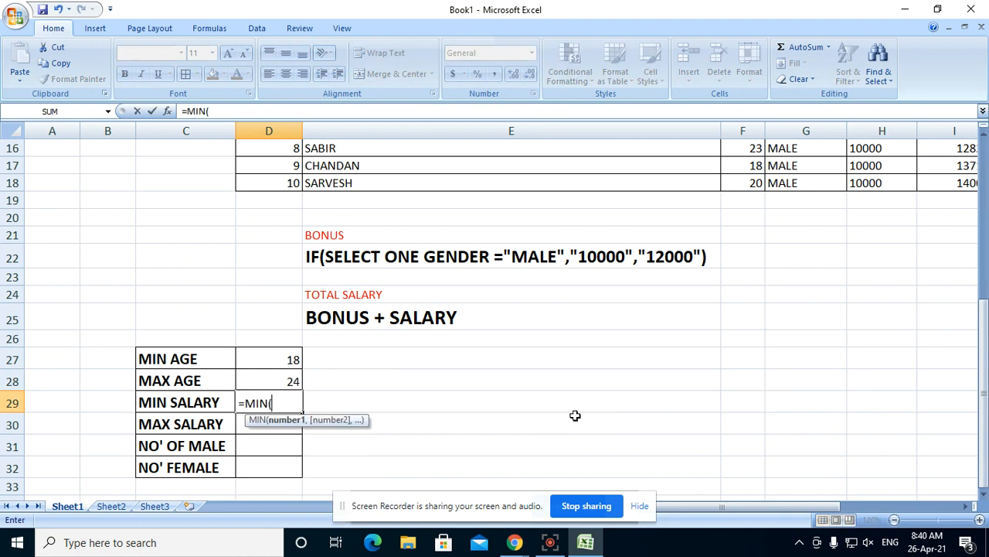
scroll(907, 203, up, 4)
drag(813, 507, 889, 503)
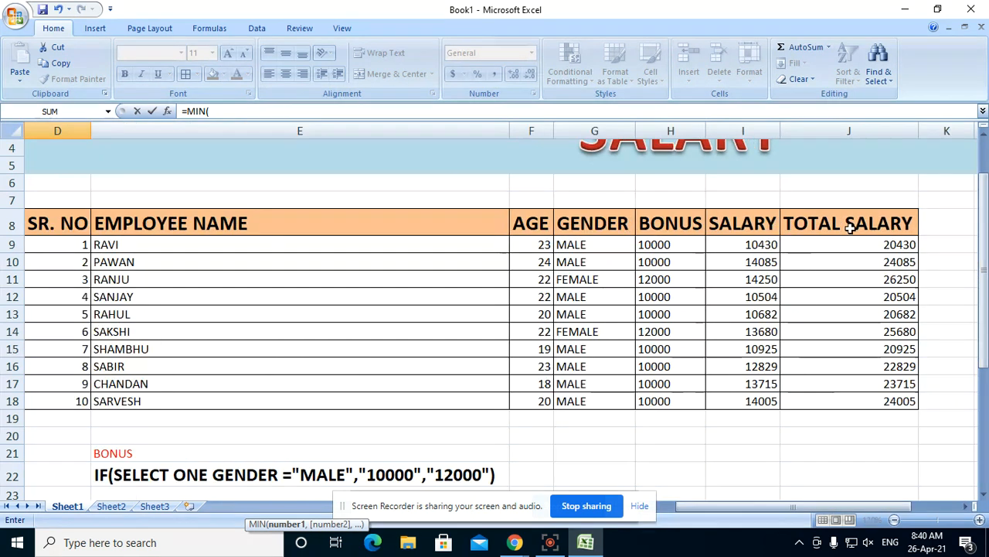
drag(850, 228, 850, 403)
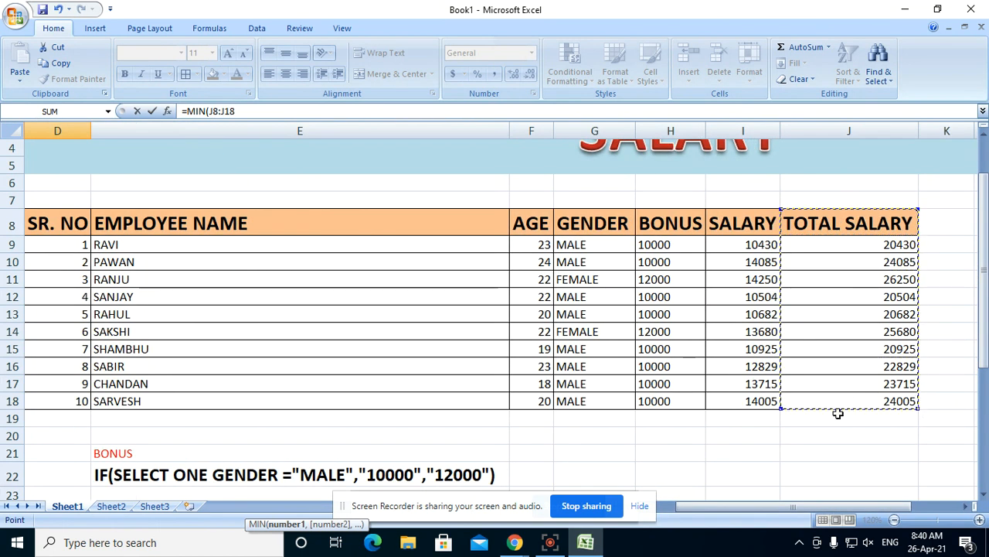
scroll(838, 414, down, 5)
text())
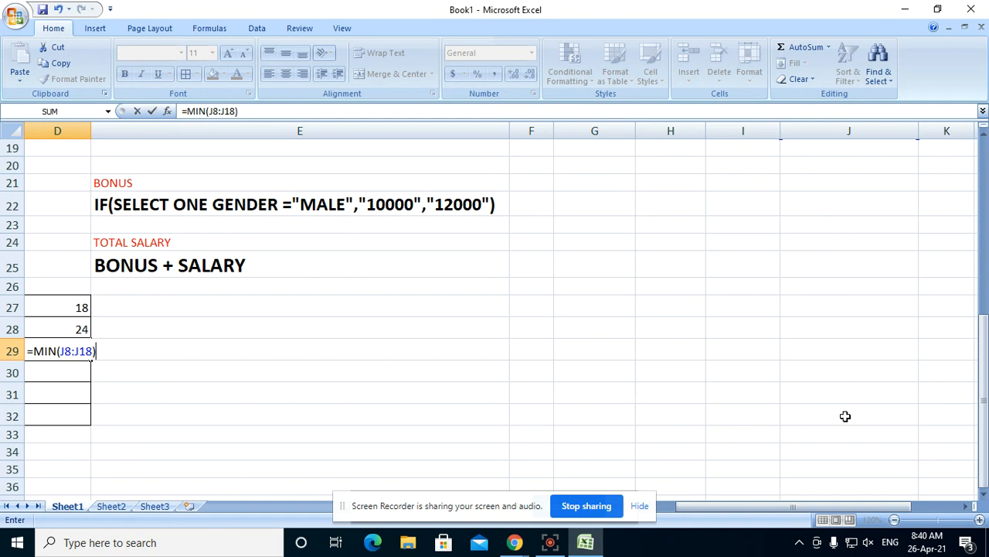
key(Return)
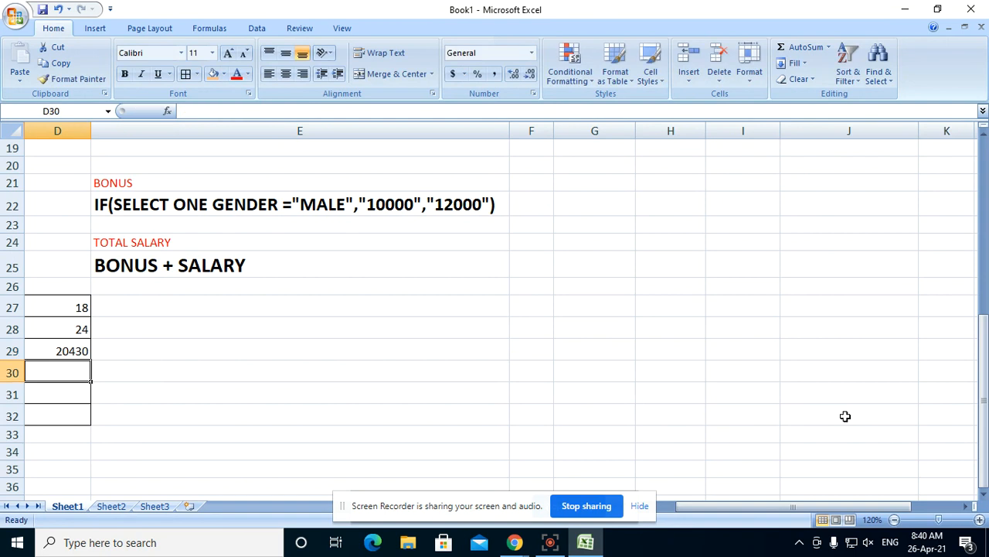
Enter =MAX(J8:J18) in D30 to calculate the maximum salary from the TOTAL SALARY column.
drag(739, 507, 334, 413)
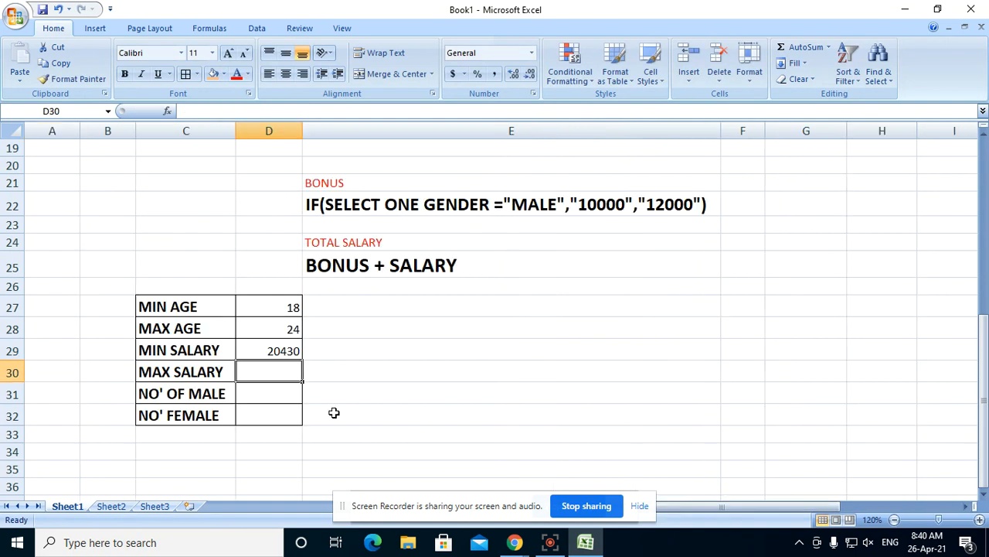
text(=MAX()
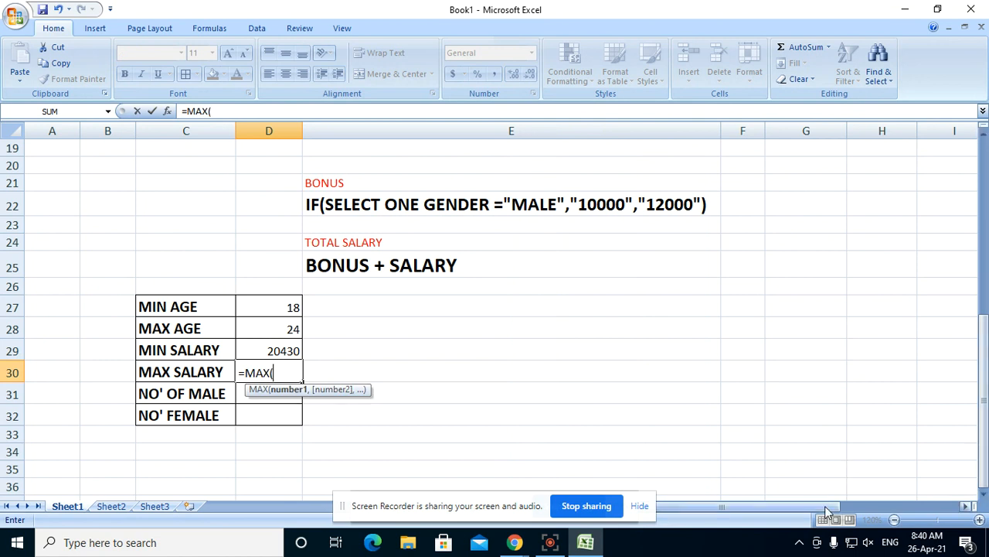
drag(825, 505, 831, 457)
scroll(830, 457, up, 4)
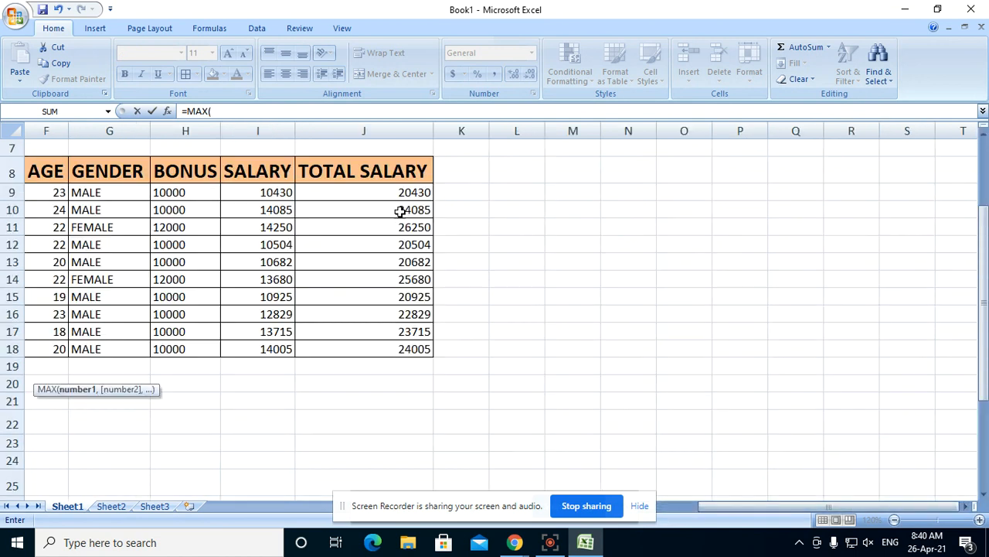
click(404, 166)
drag(405, 167, 395, 349)
drag(866, 506, 538, 457)
scroll(538, 457, down, 5)
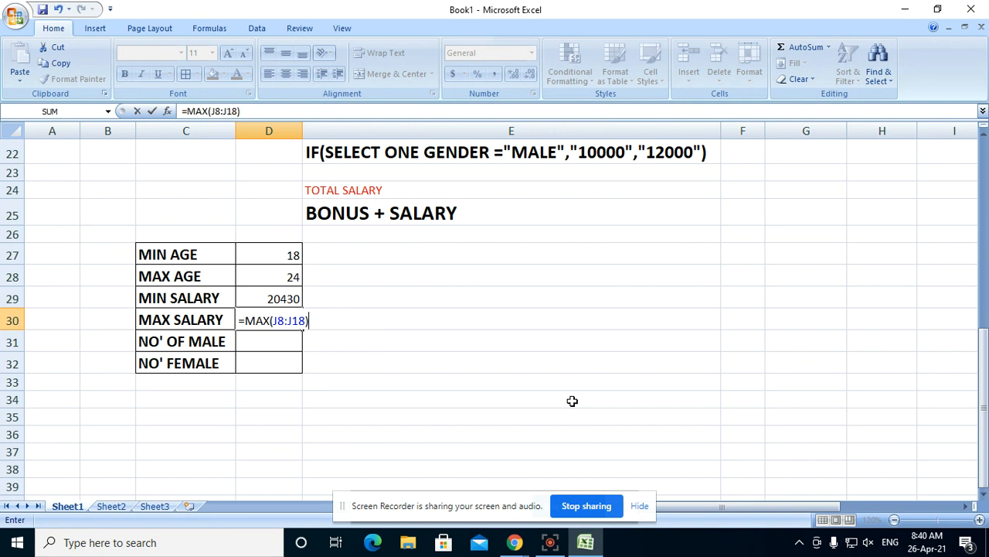
key(Return)
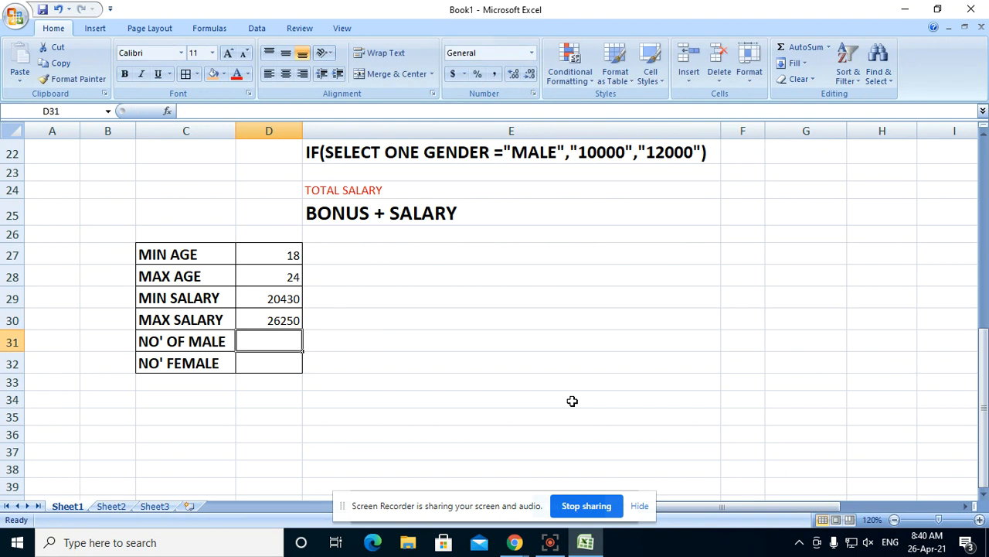
Enter =COUNTIF(G8:G18,"MALE") in D31 to count the male employees from the GENDER column.
scroll(651, 305, up, 7)
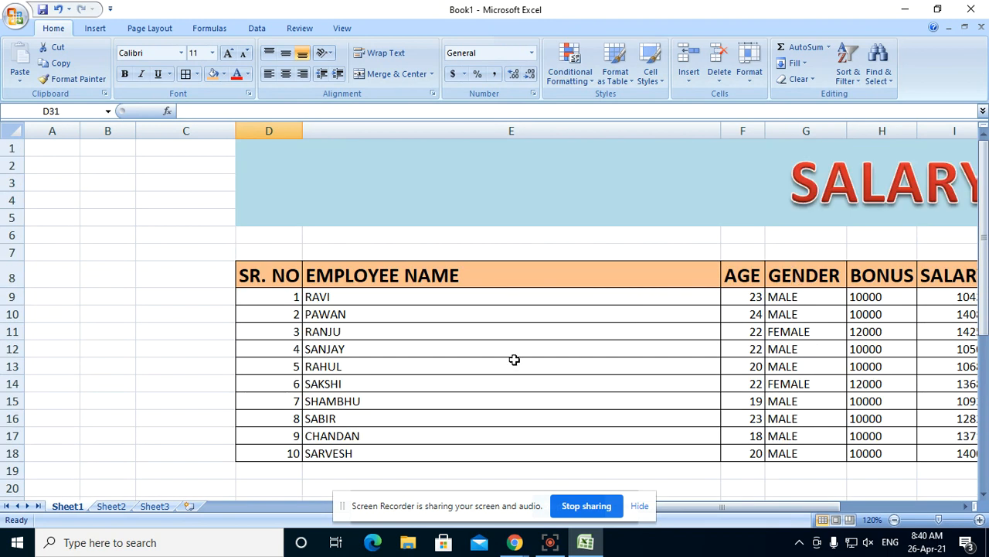
scroll(514, 359, down, 9)
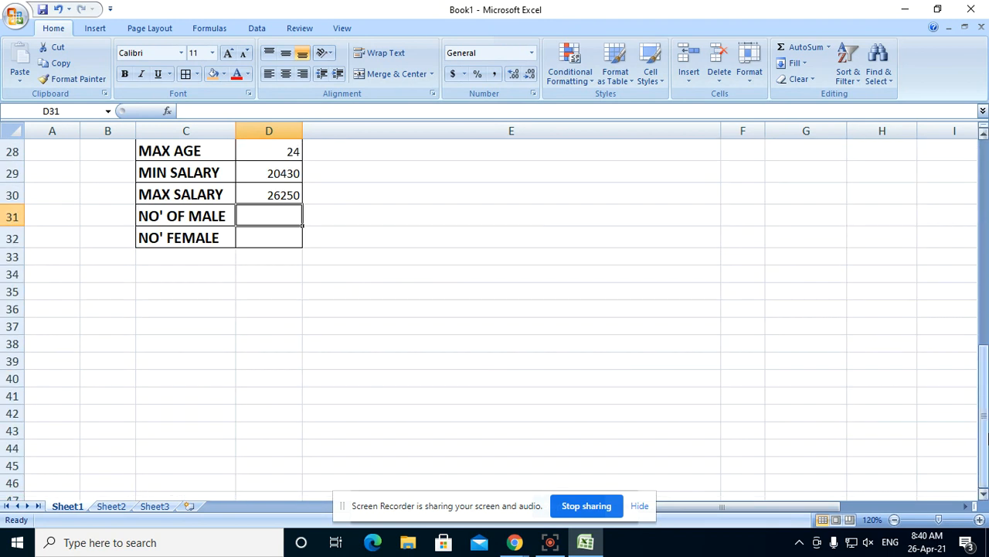
text(=COU)
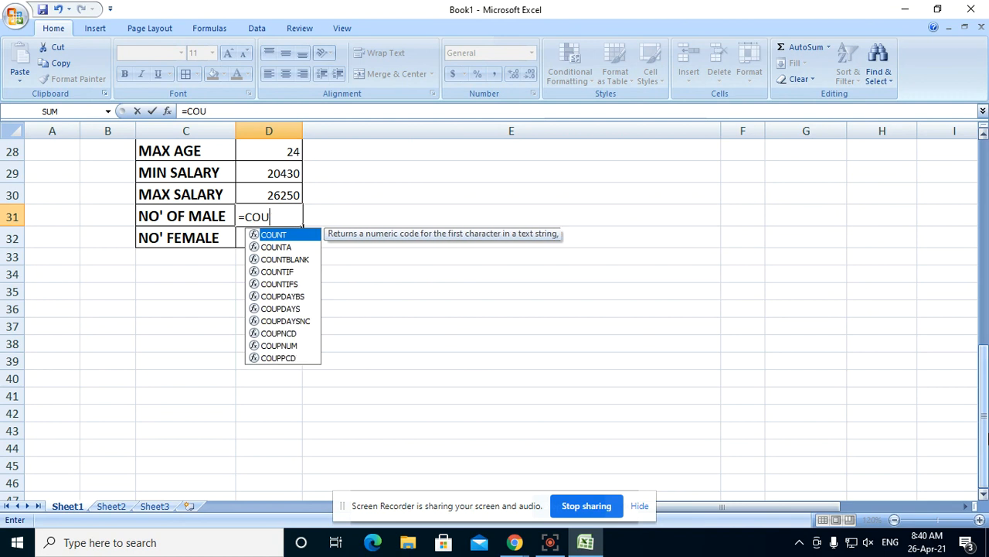
text(NT)
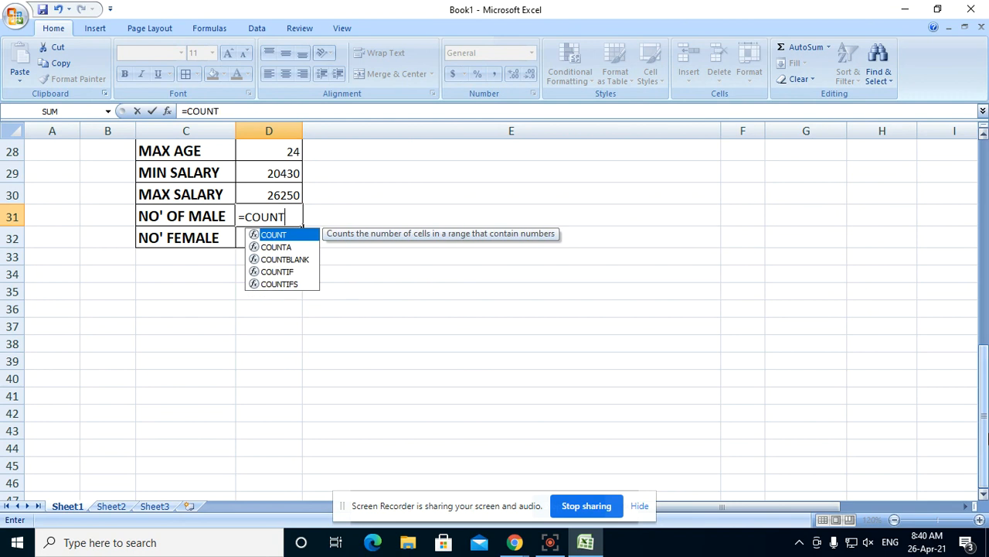
text(IF()
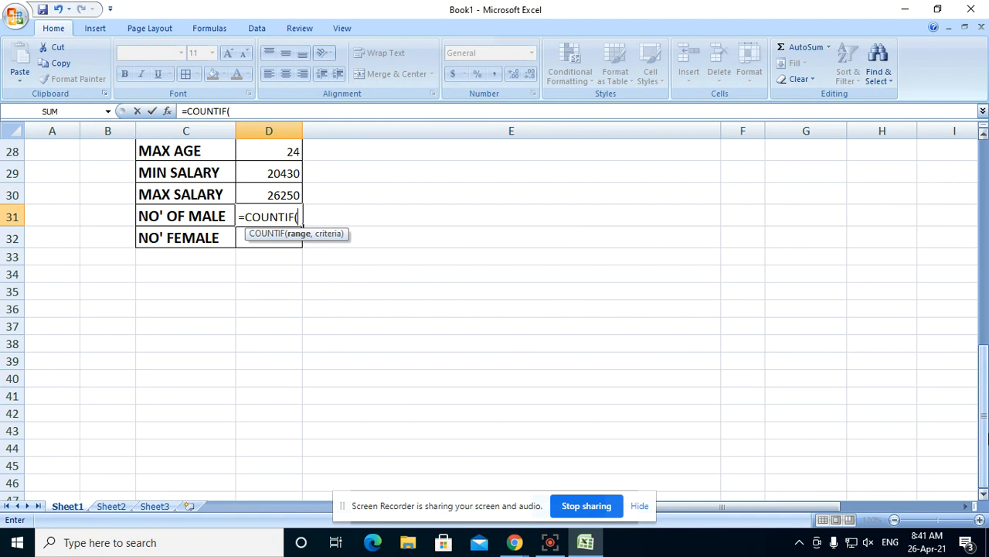
scroll(620, 362, up, 8)
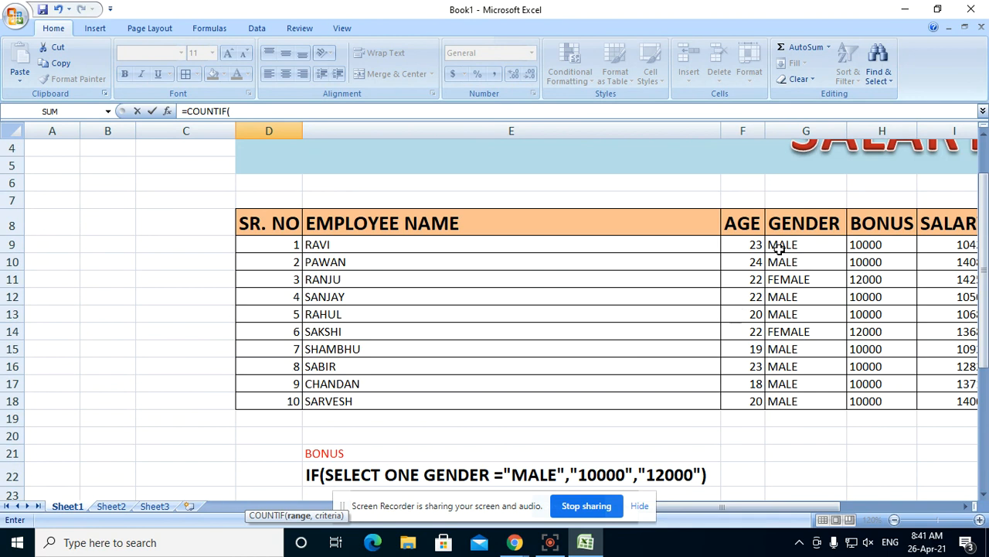
drag(794, 225, 805, 397)
scroll(735, 431, down, 5)
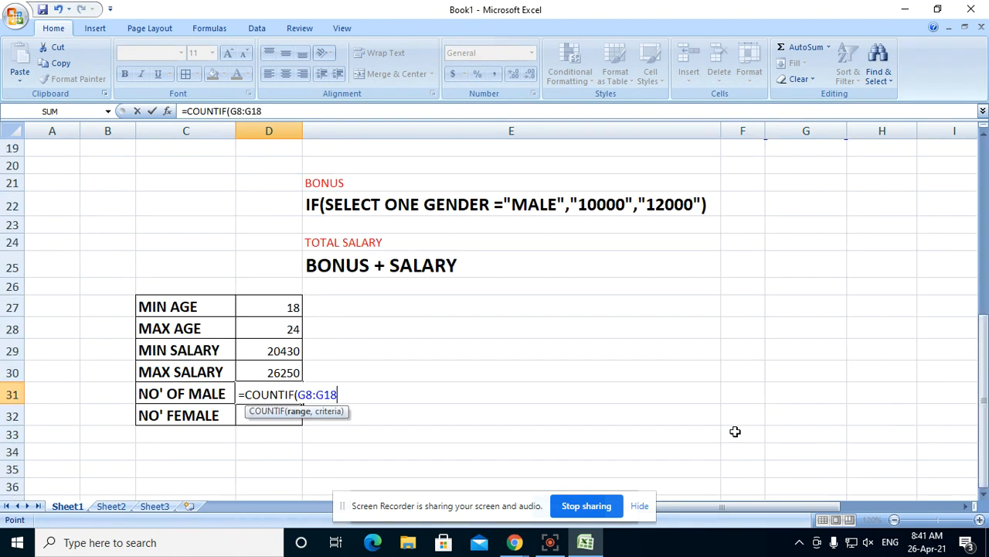
text(,)
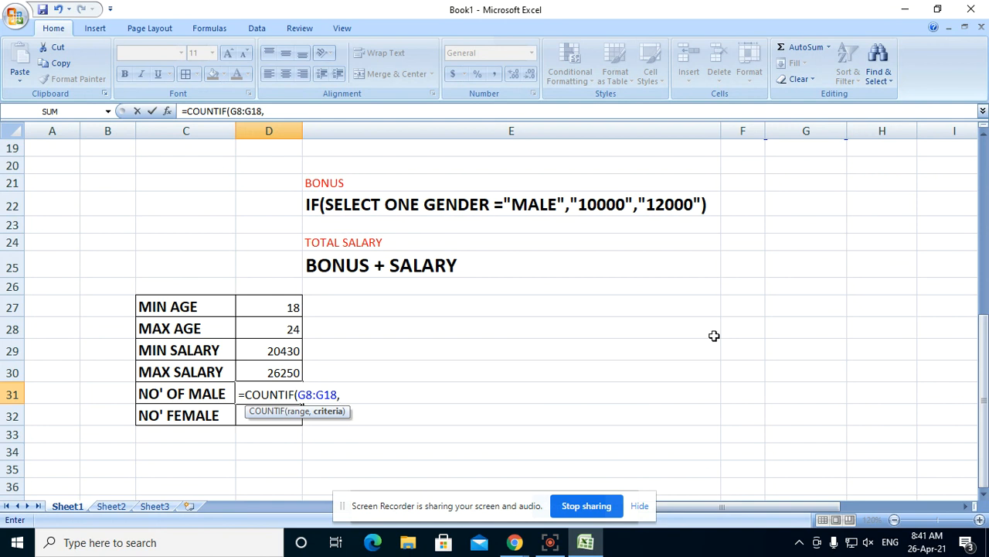
text("MALE"))
key(Return)
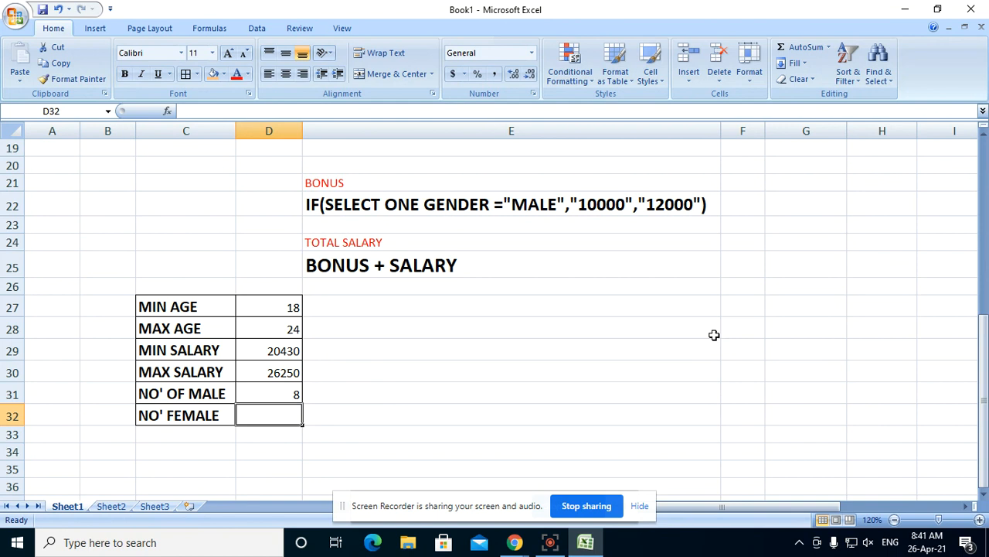
Enter =COUNTIF(G8:G18,"FEMALE") in D32 to count the female employees from the GENDER column.
text(=COU)
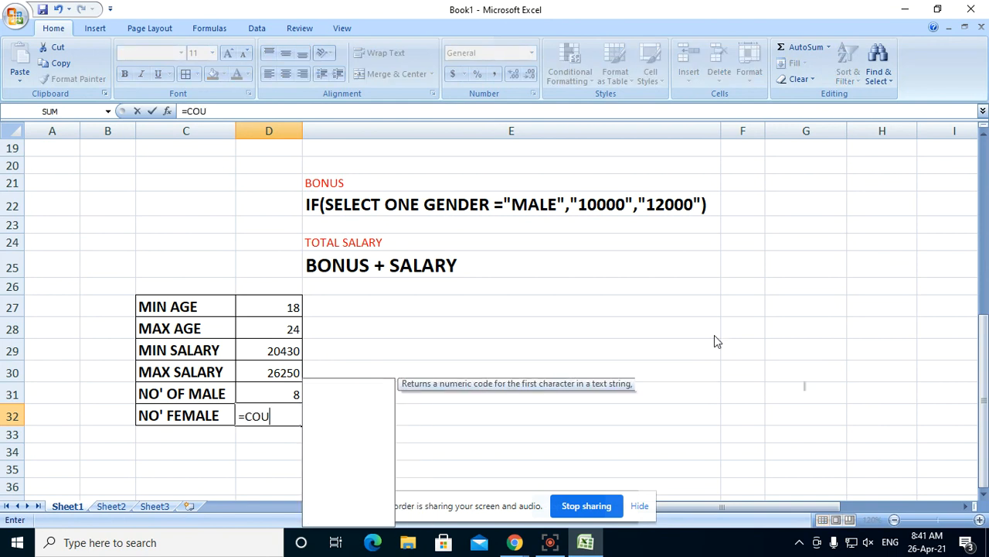
text(NTIF()
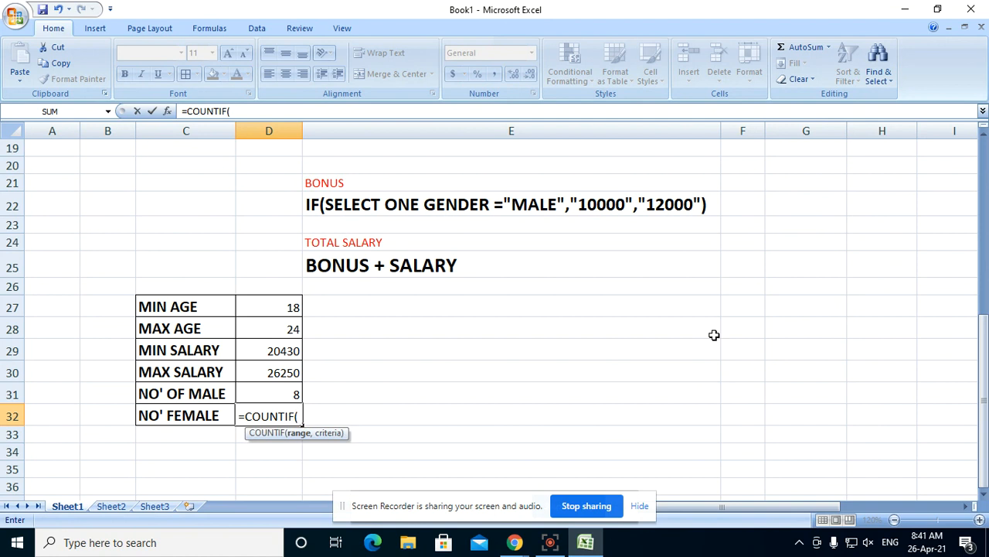
scroll(506, 355, up, 4)
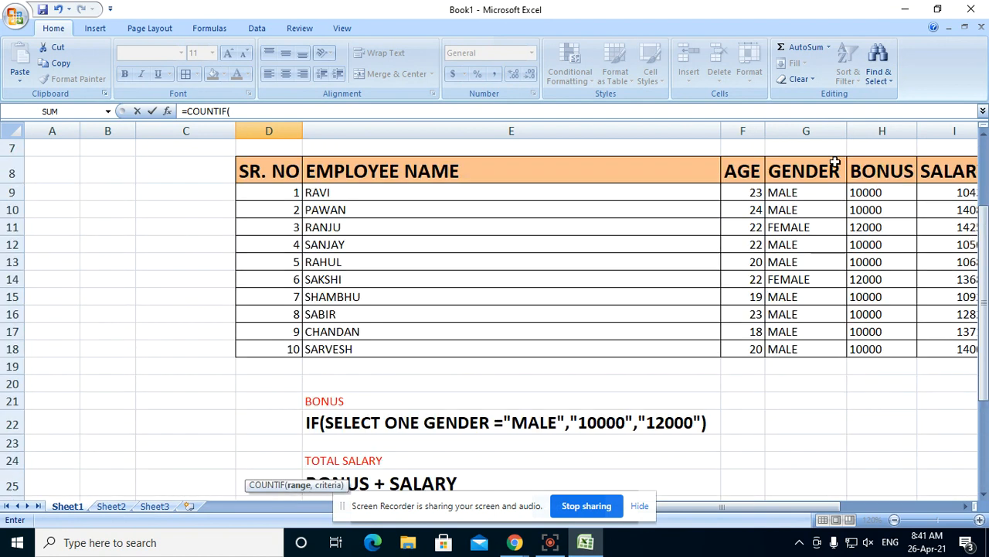
drag(808, 172, 769, 352)
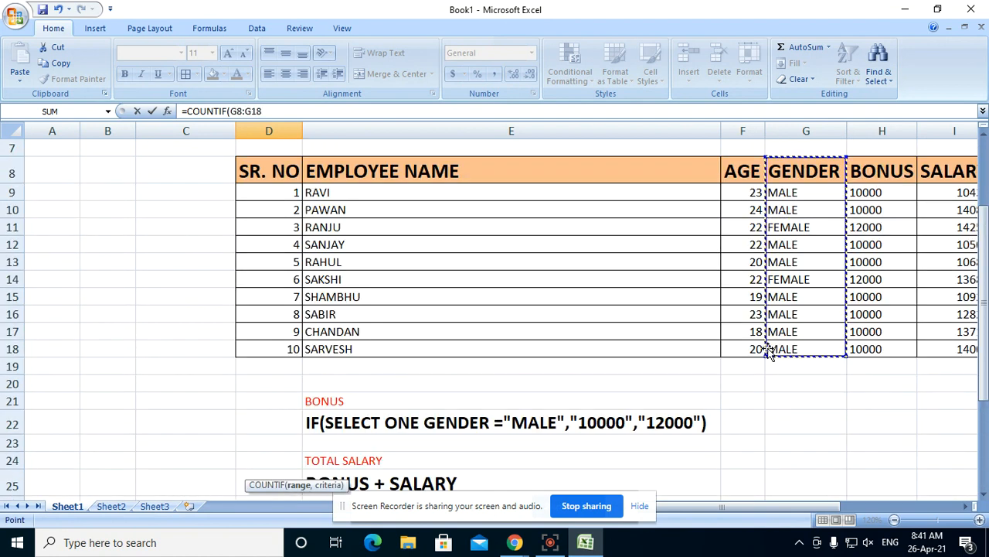
scroll(769, 351, down, 5)
text(,)
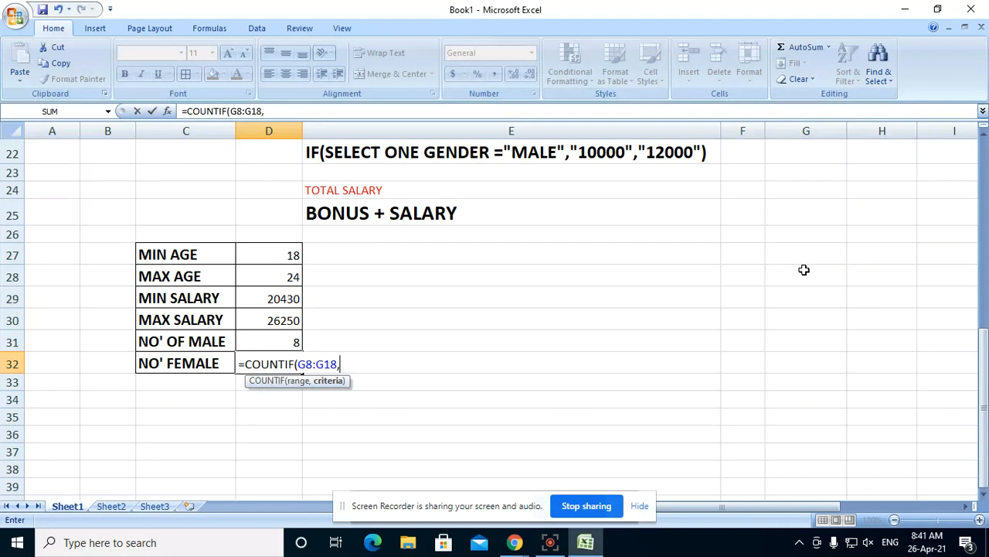
text("FEMALE)
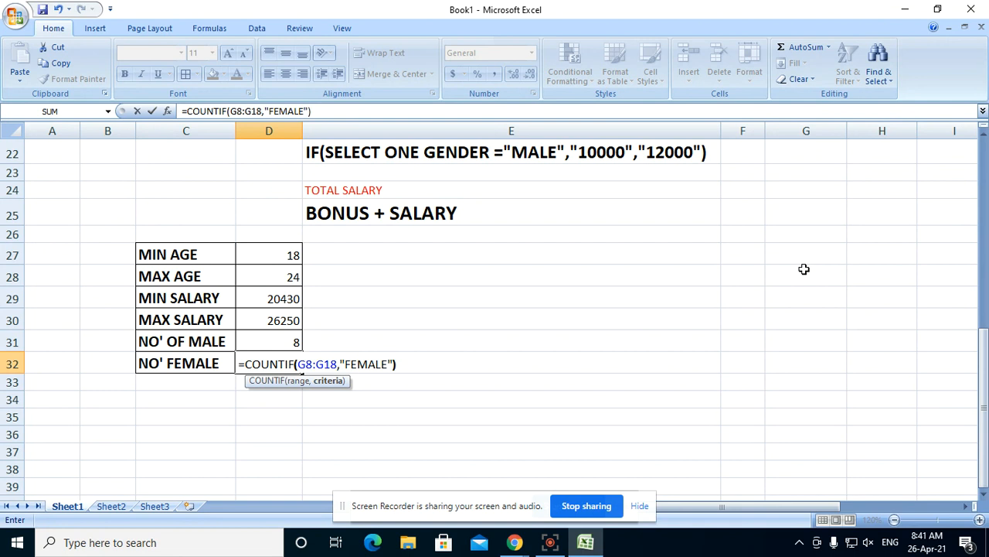
text("))
key(Return)
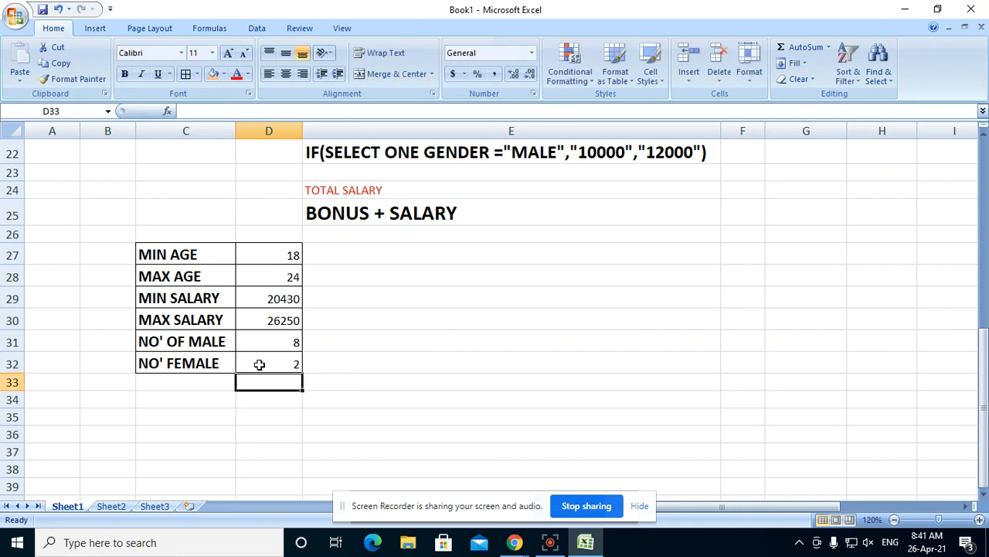
Compare the serial numbers in D9:D18 with the male and female counts in the summary.
scroll(320, 353, up, 6)
scroll(244, 292, up, 1)
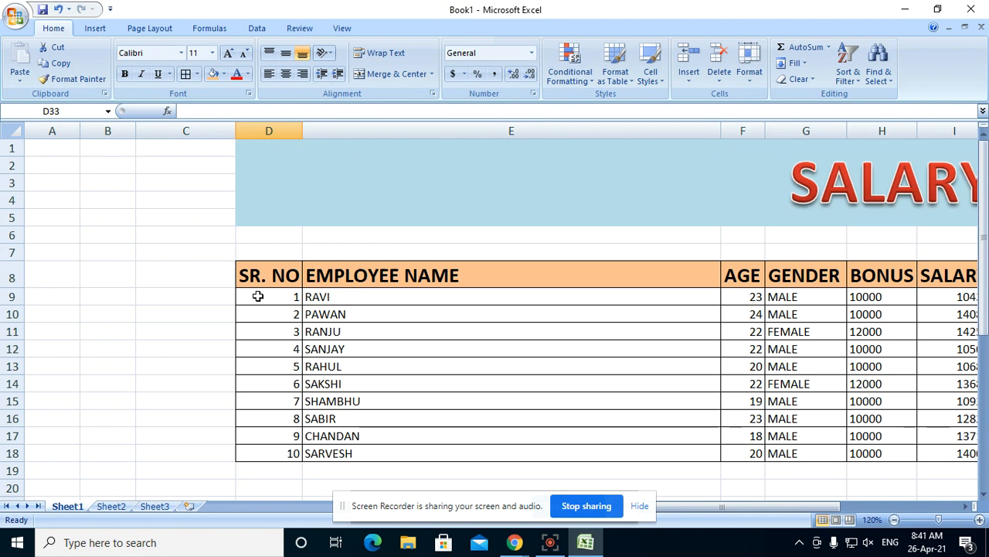
drag(256, 294, 255, 453)
scroll(320, 382, down, 8)
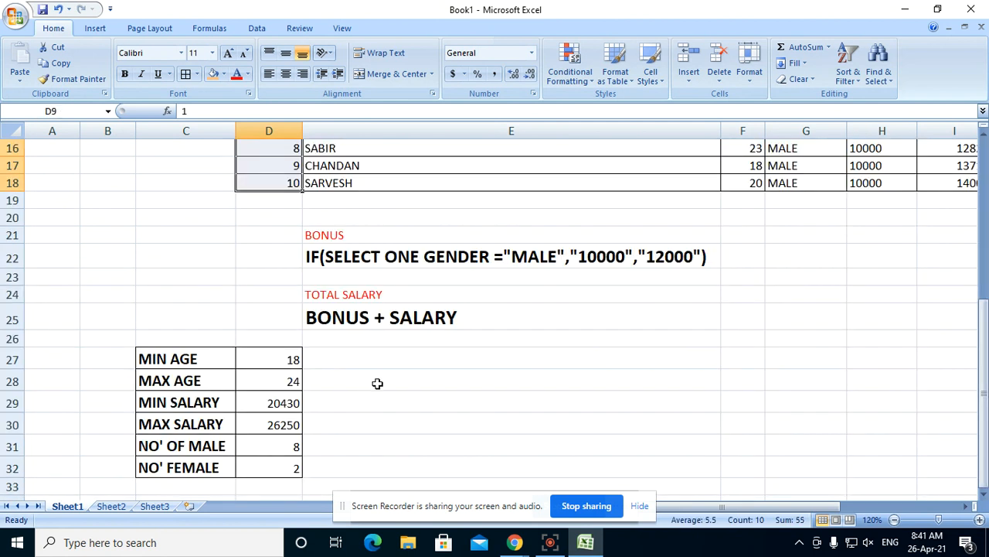
scroll(463, 325, up, 4)
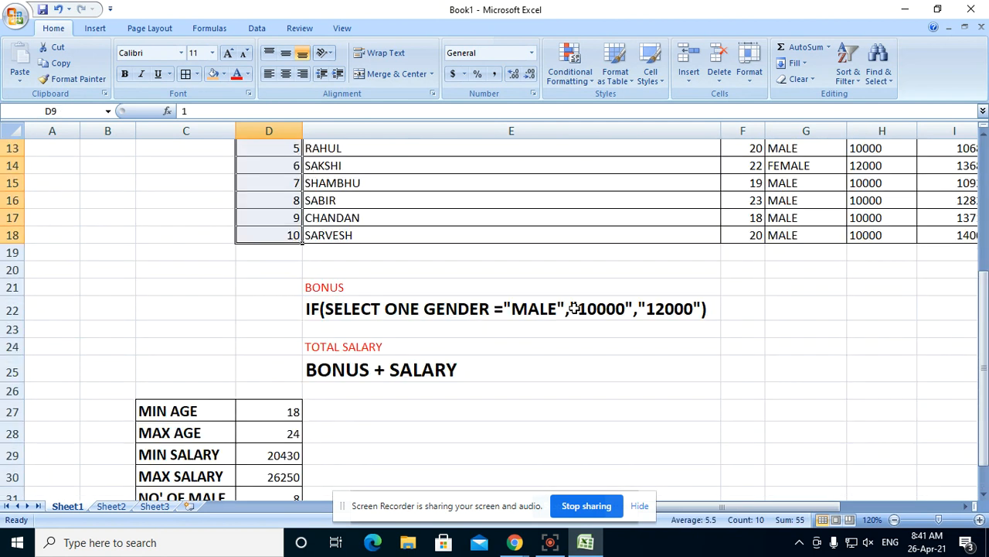
Try FEMALE as the gender in G16 to test the gender counts, and undo the change.
click(792, 201)
text(FE)
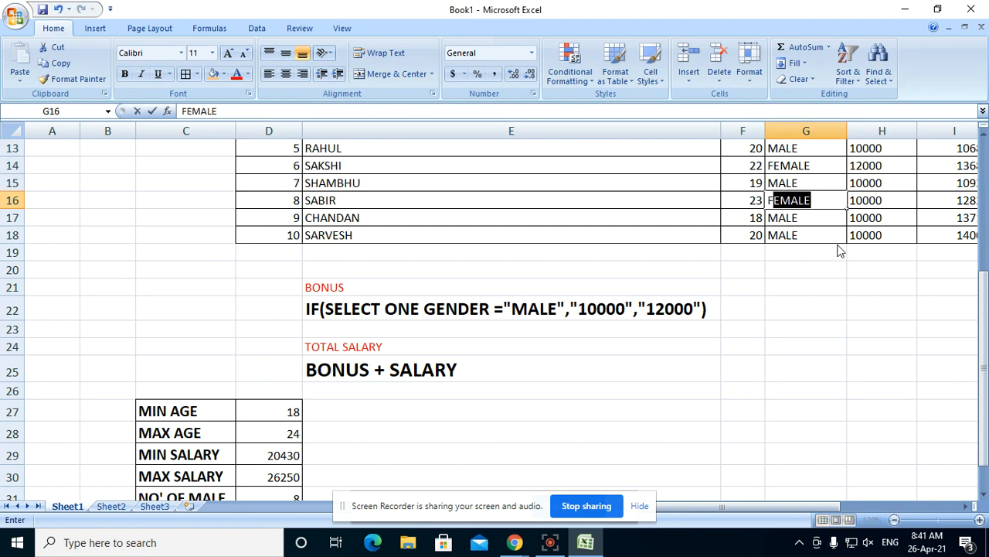
key(Return)
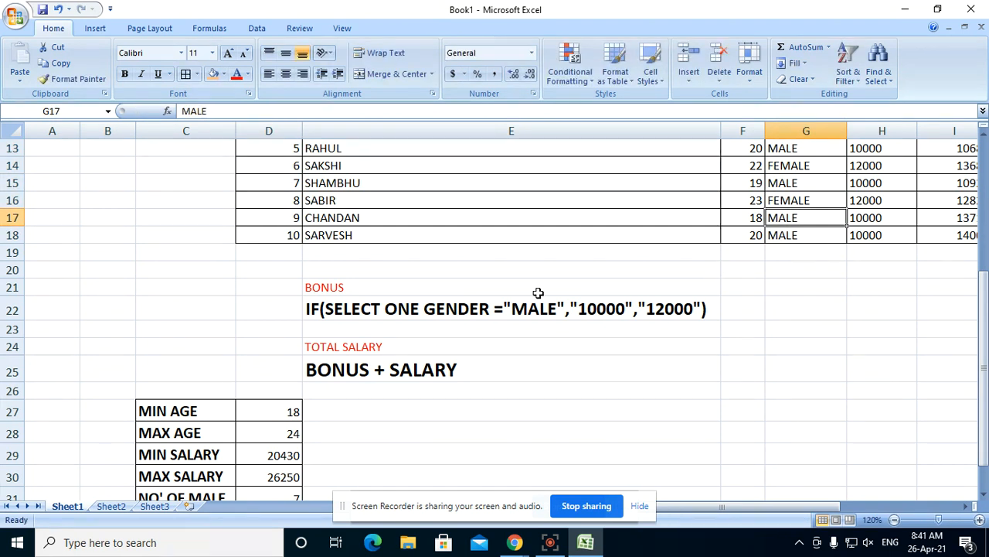
scroll(538, 293, down, 3)
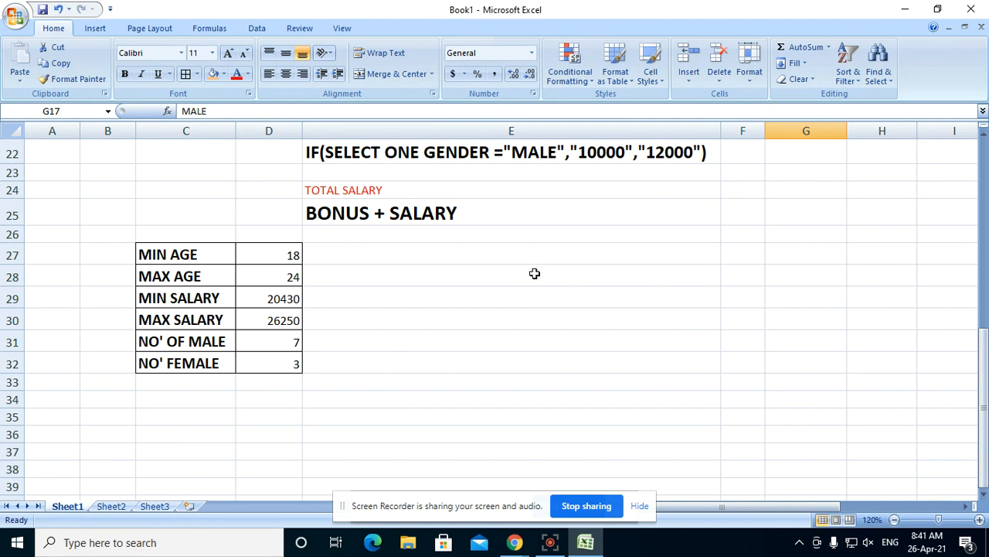
key(ctrl+z)
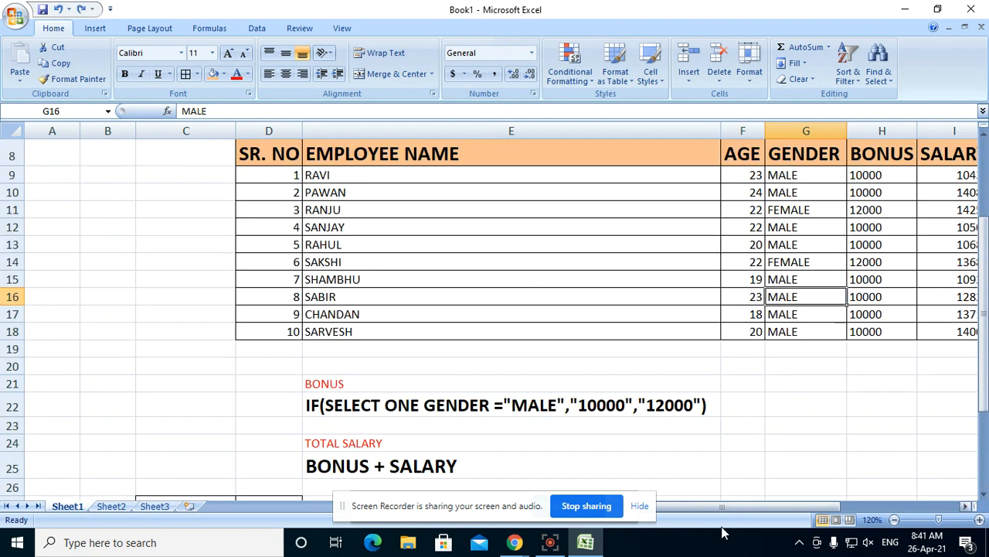
Enter the formula note COUNTIF(SLECT ALL GENDER, "MALE") as text in E31 beside the NO' OF MALE count.
scroll(765, 406, down, 4)
scroll(757, 406, down, 2)
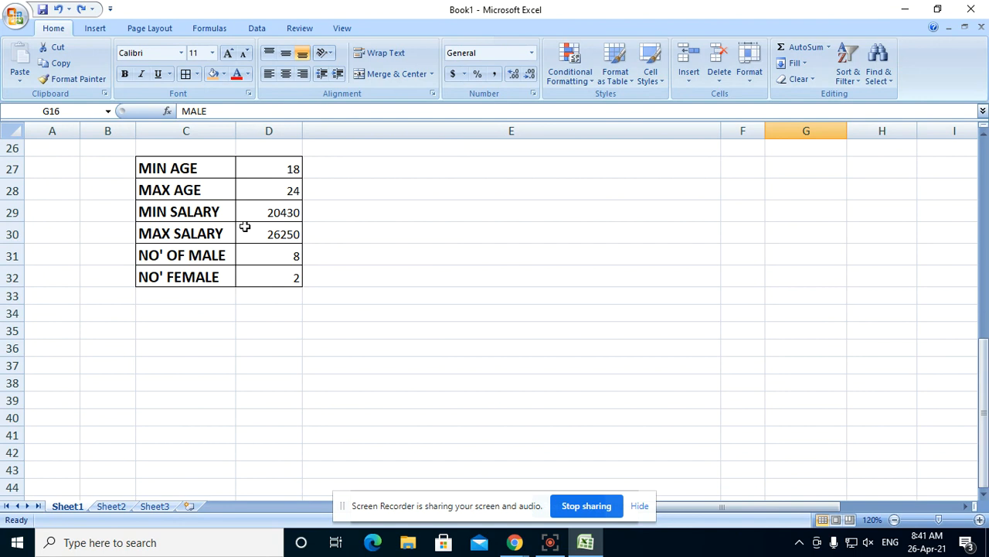
click(438, 253)
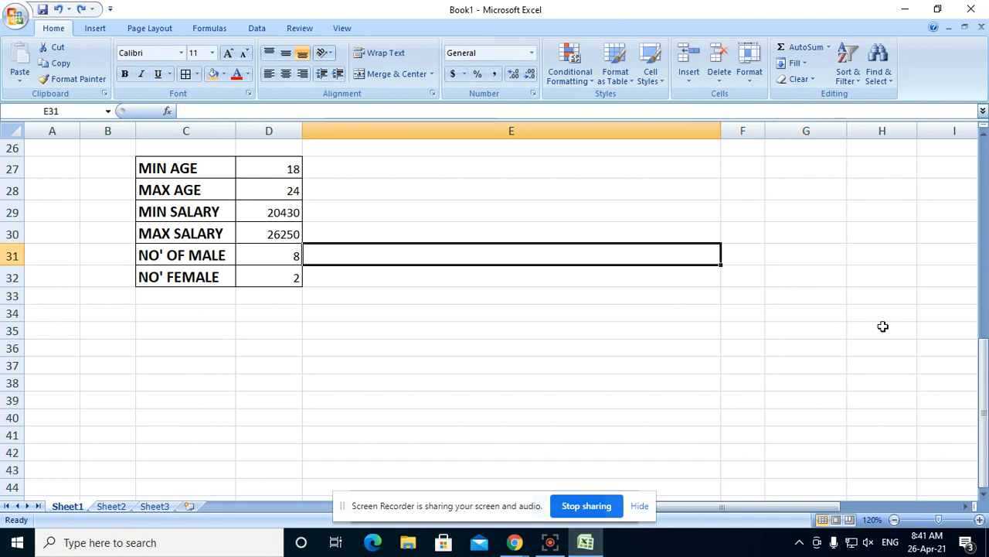
text(COUB)
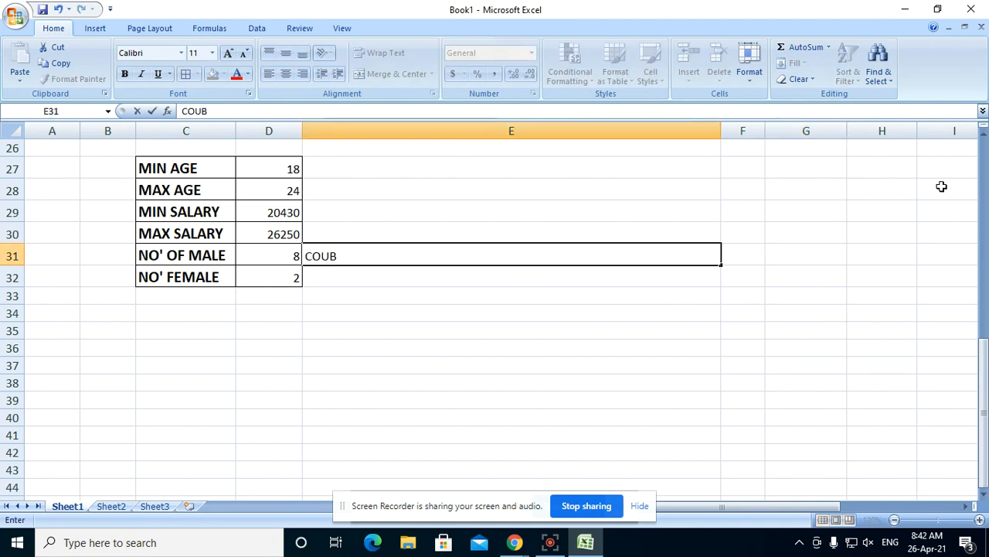
key(BackSpace)
text(NTIF()
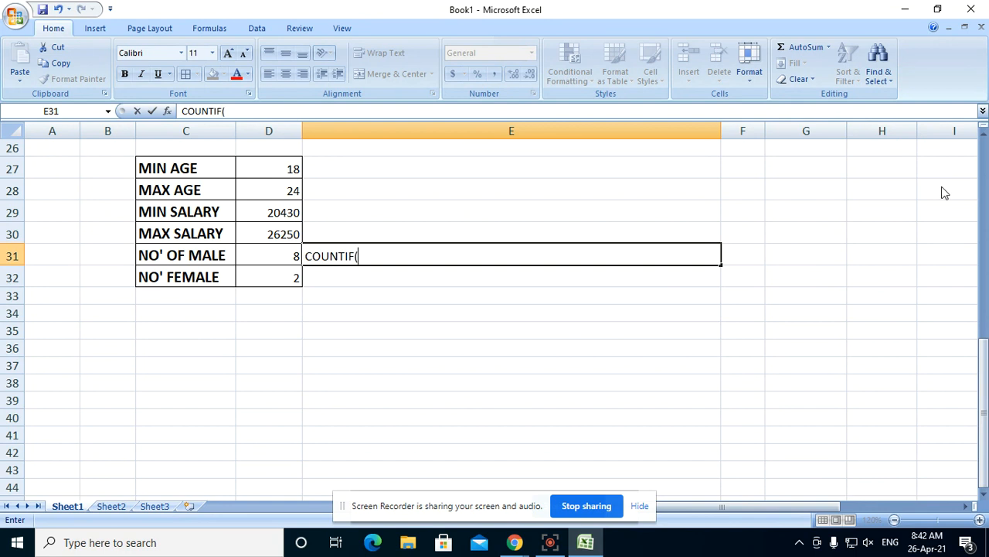
text(SLECT ALL )
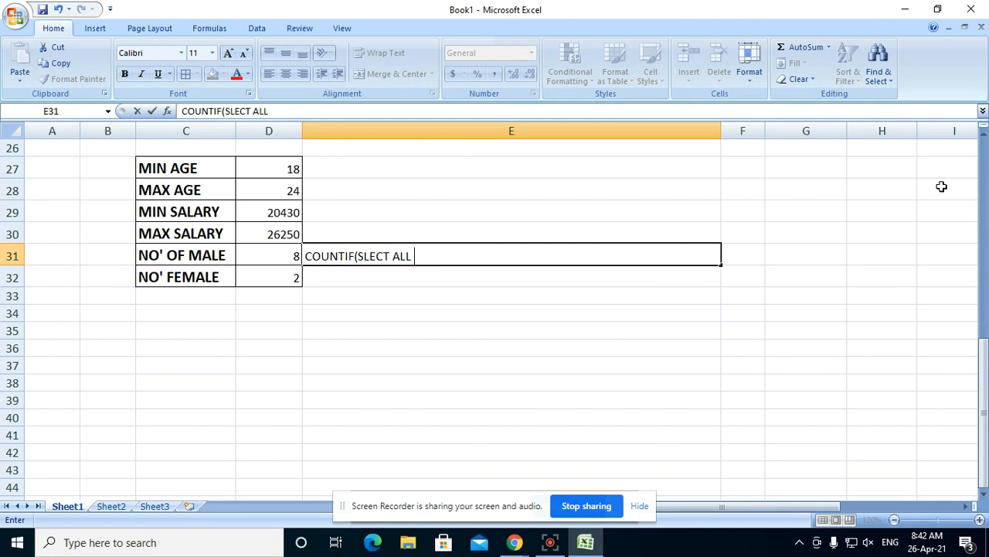
text(GENDER)
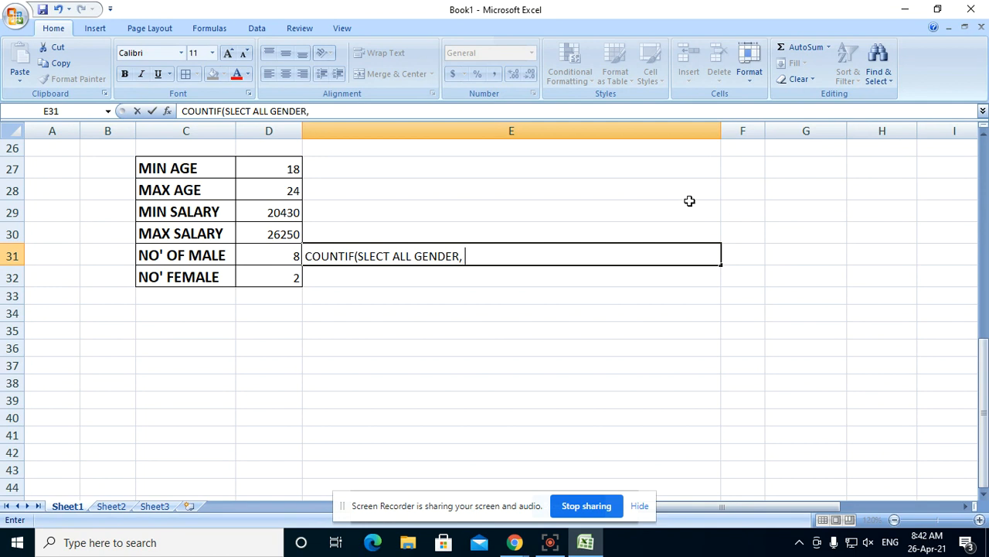
text(, "MALE)
key(Return)
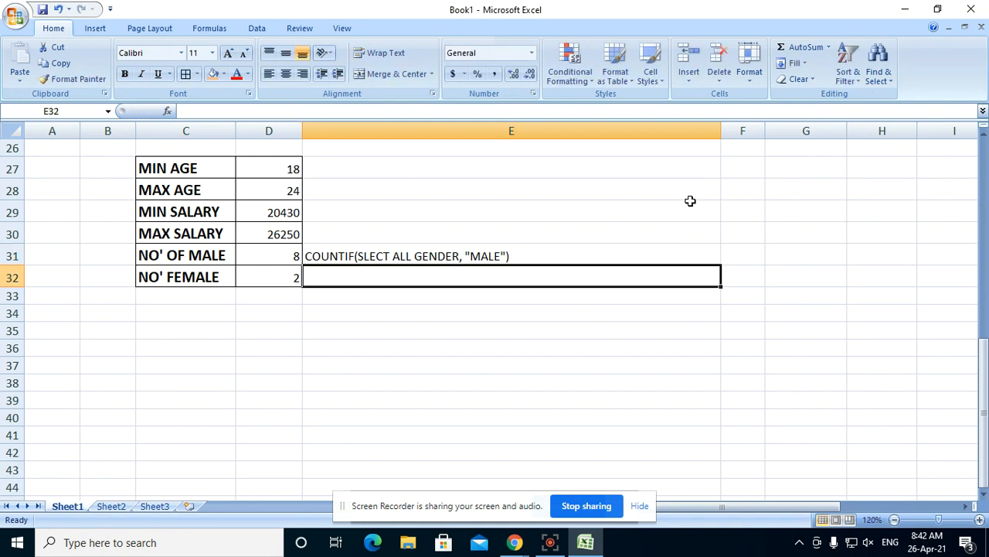
Format the COUNTIF note in E31 as bold with a red font color.
click(512, 249)
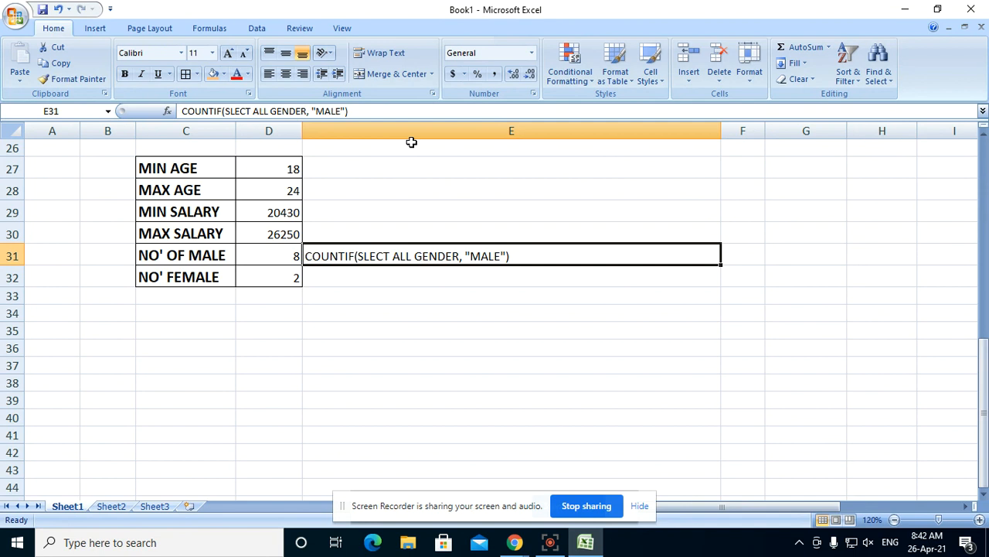
click(125, 73)
click(239, 75)
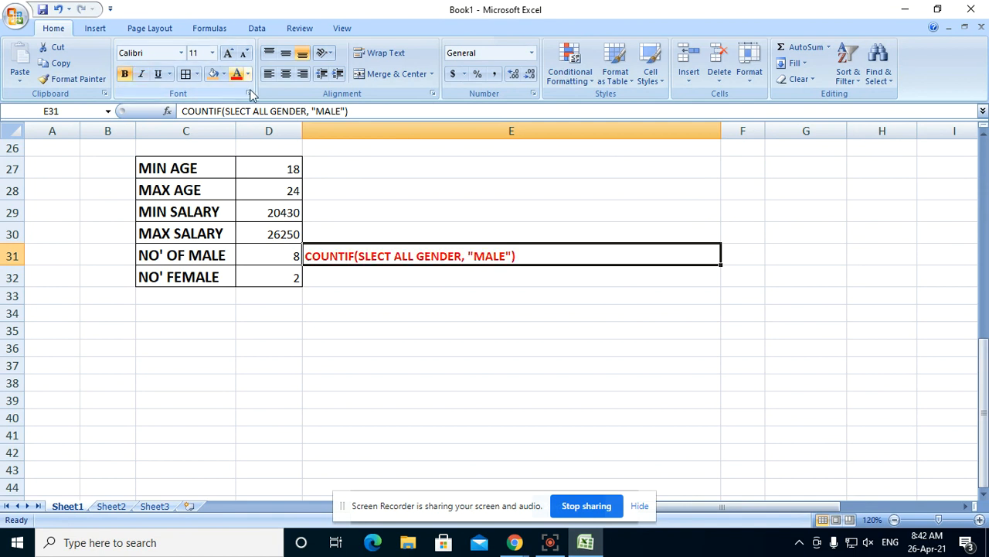
Enter the ditto mark ,, in E32 beside the NO' FEMALE count and color it red.
click(413, 277)
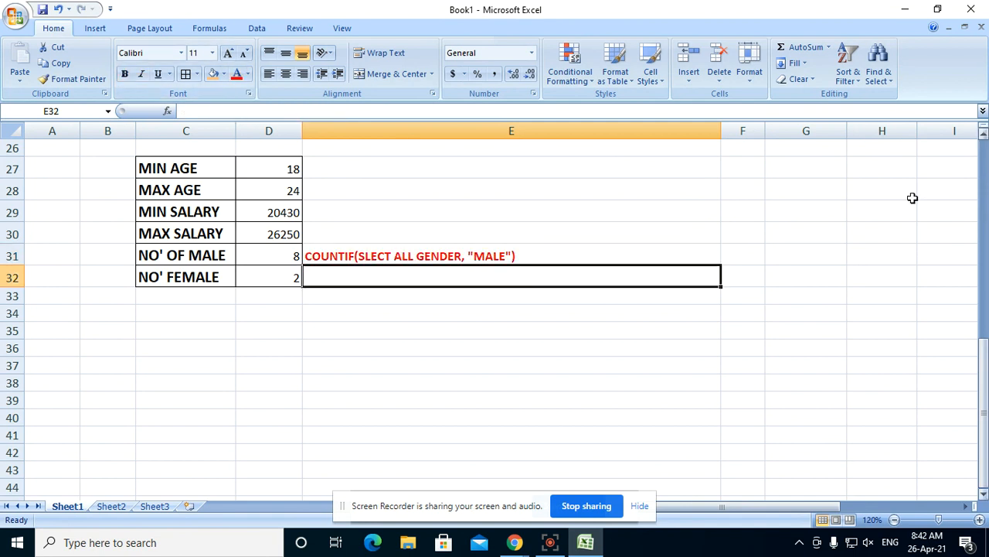
text(,,)
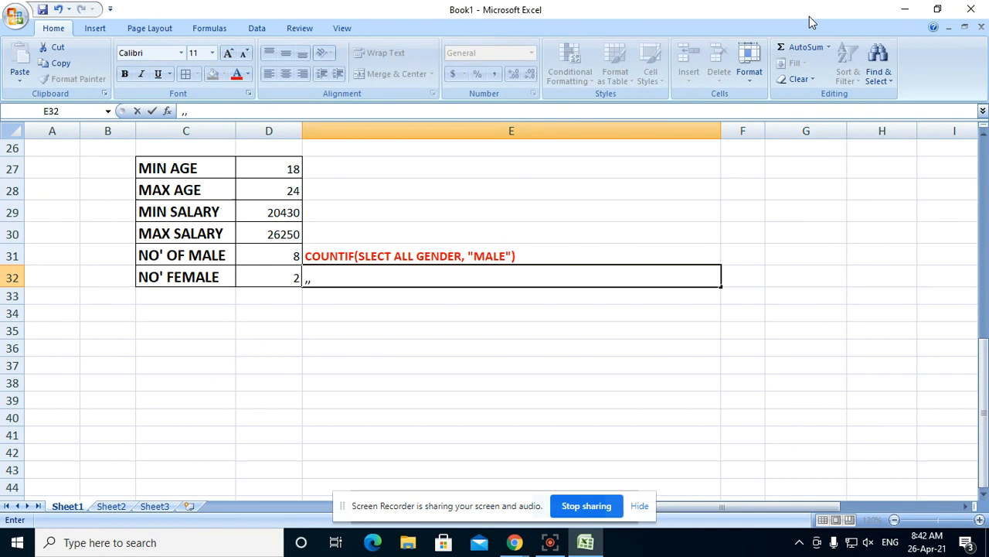
key(Return)
click(413, 269)
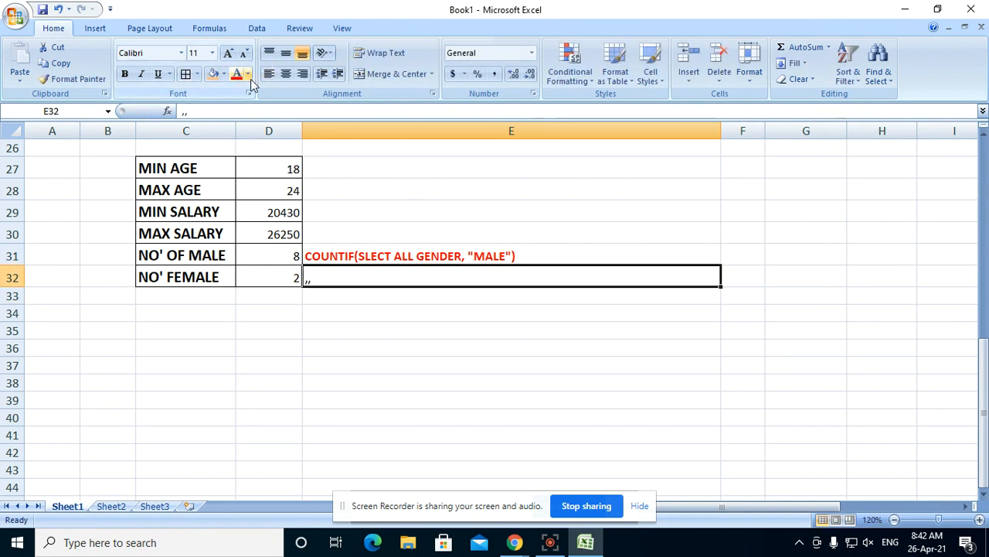
scroll(505, 325, up, 6)
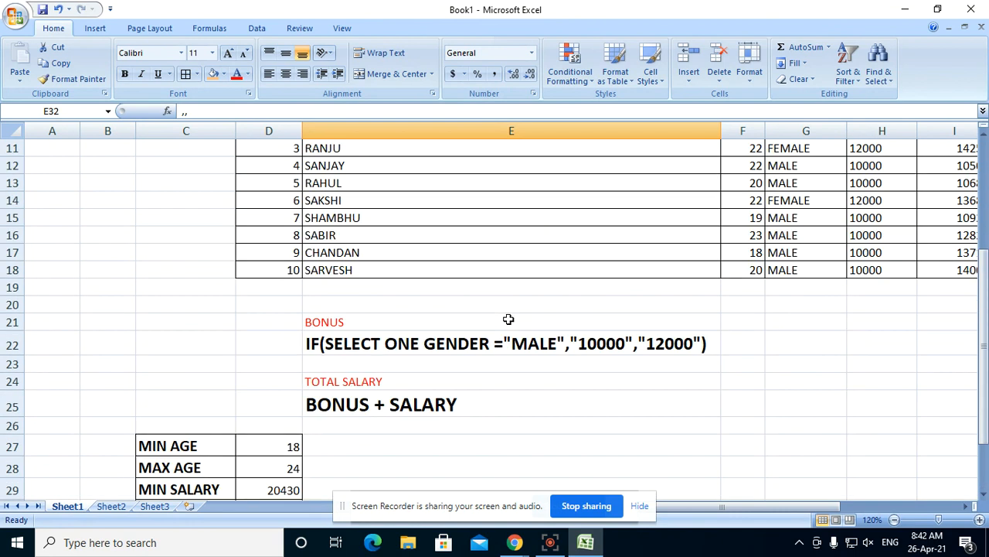
scroll(509, 313, down, 3)
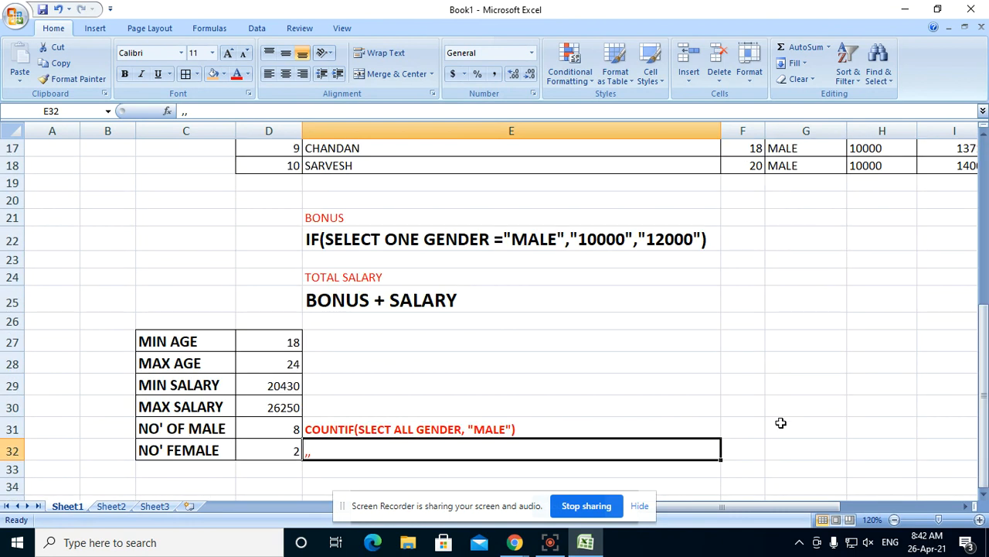